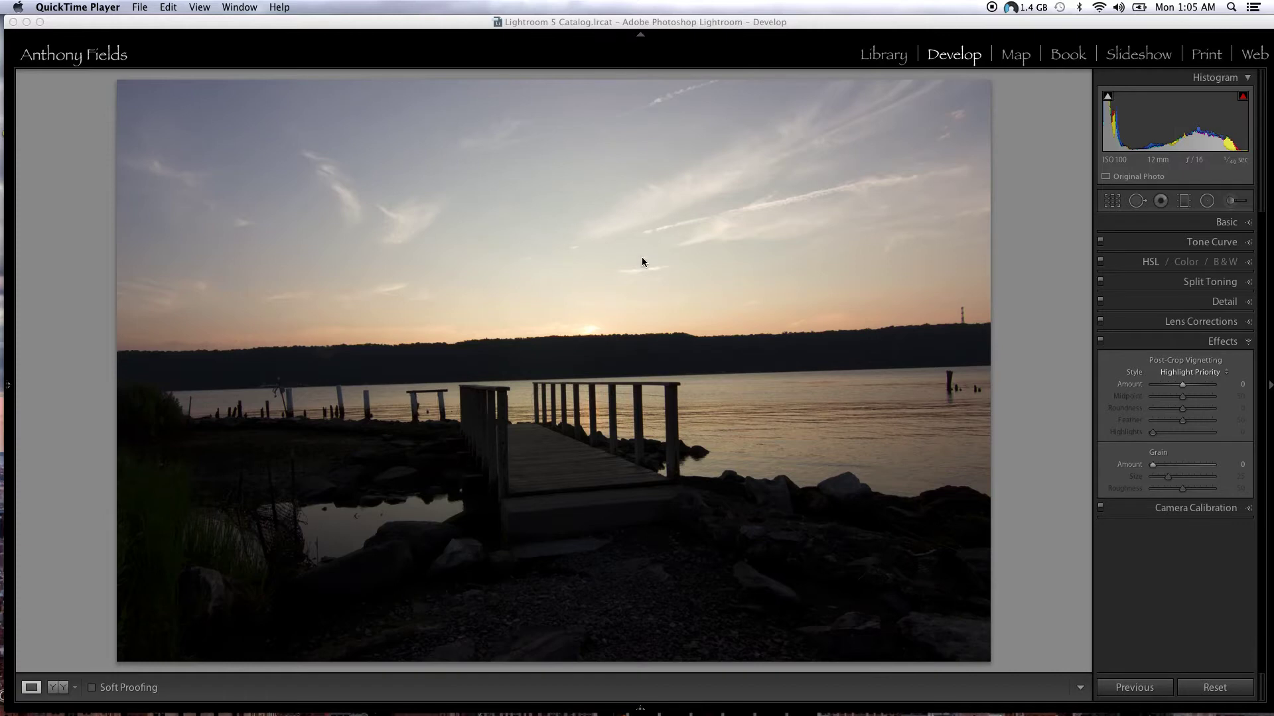
- Collapse the module picker and keep the filmstrip hidden to give the photo more room
left_click(642, 37)
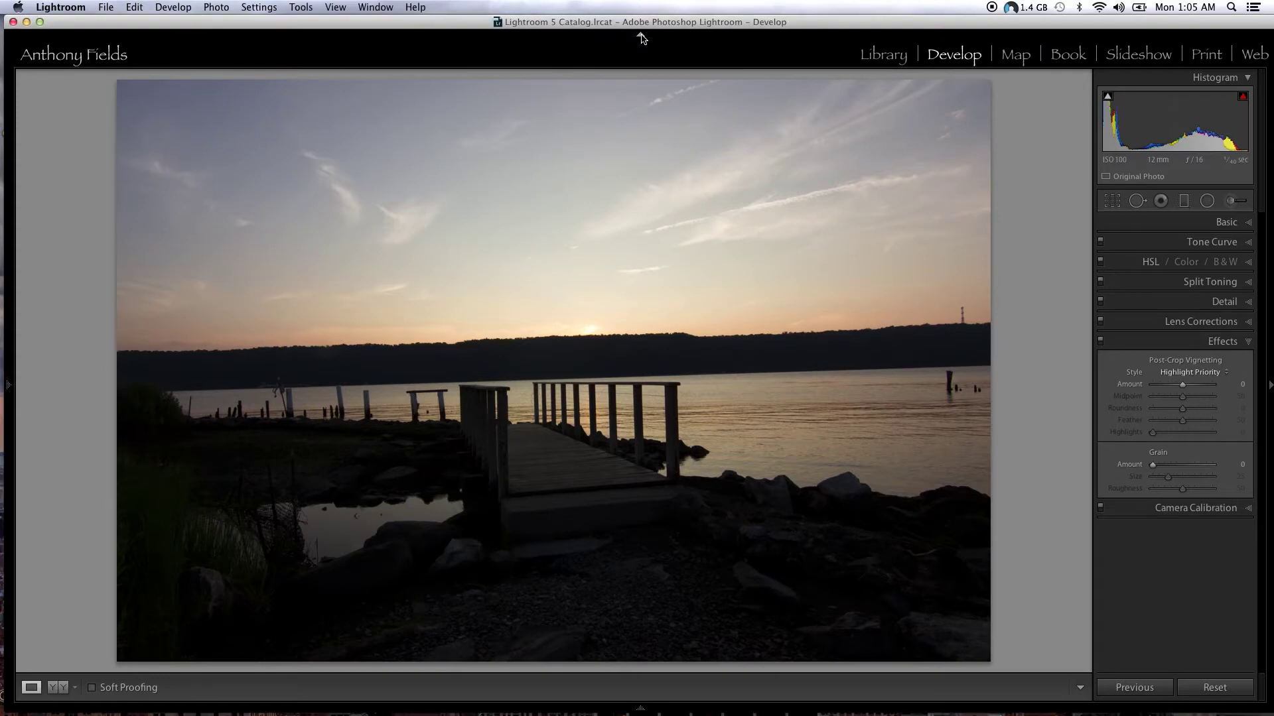
left_click(641, 37)
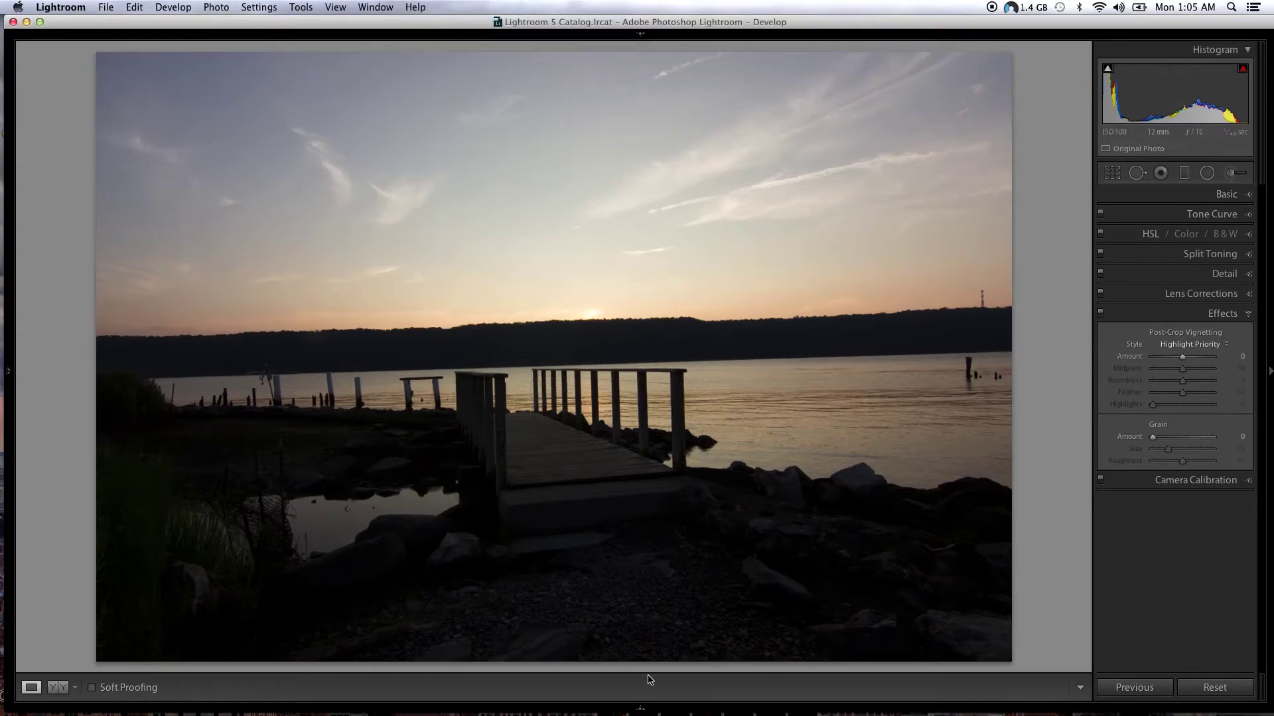
mouse_move(640, 707)
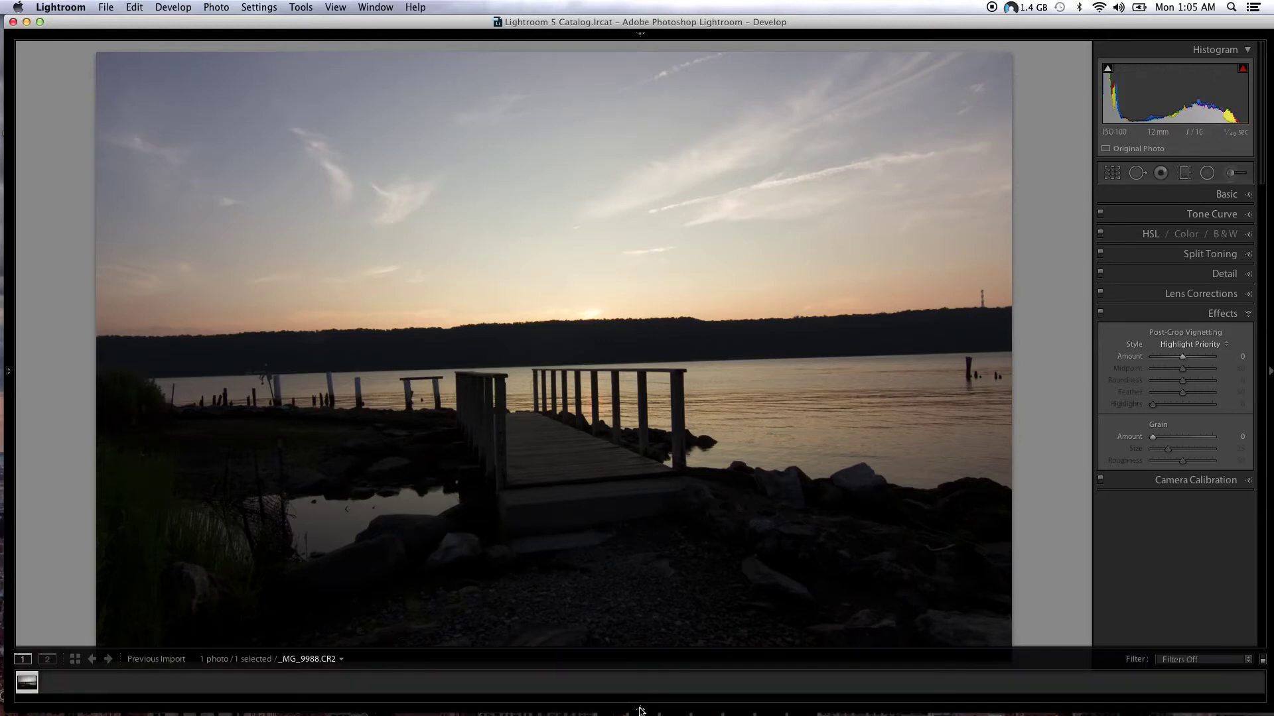
left_click(640, 708)
left_click(640, 710)
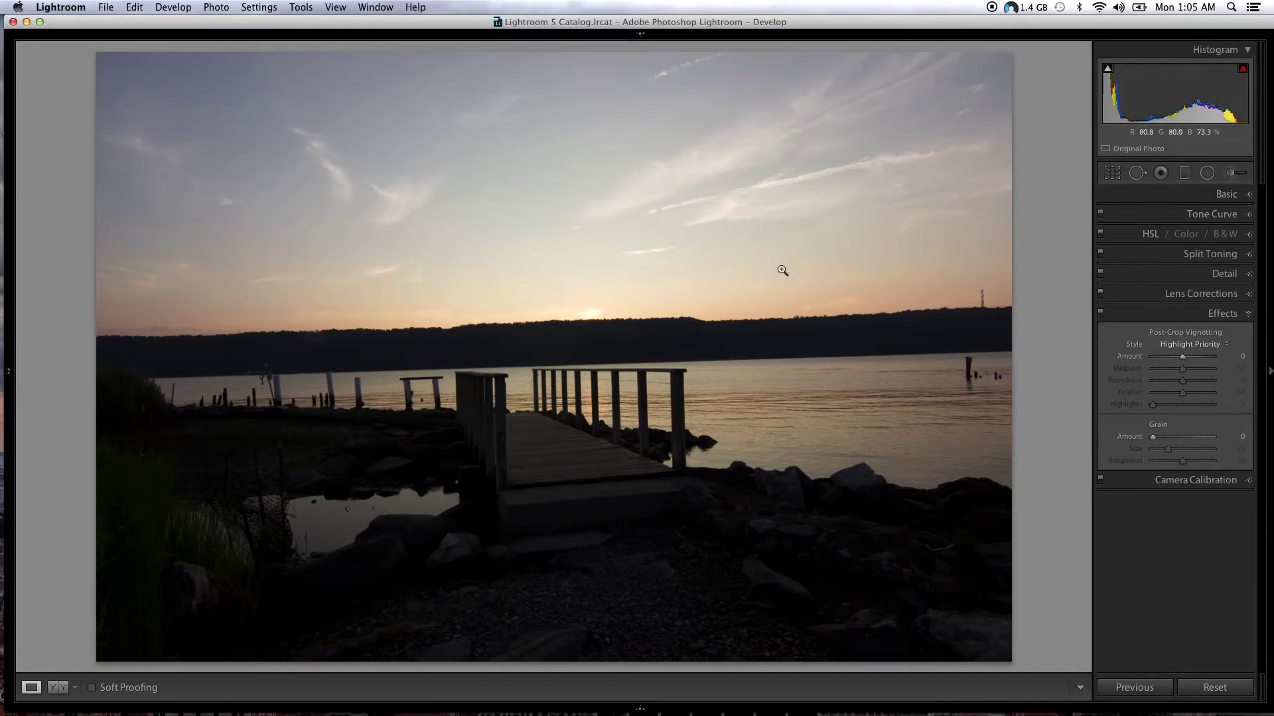
- Level the tilted horizon with the Upright options in Lens Corrections, trying Vertical and settling on Auto
left_click(1248, 314)
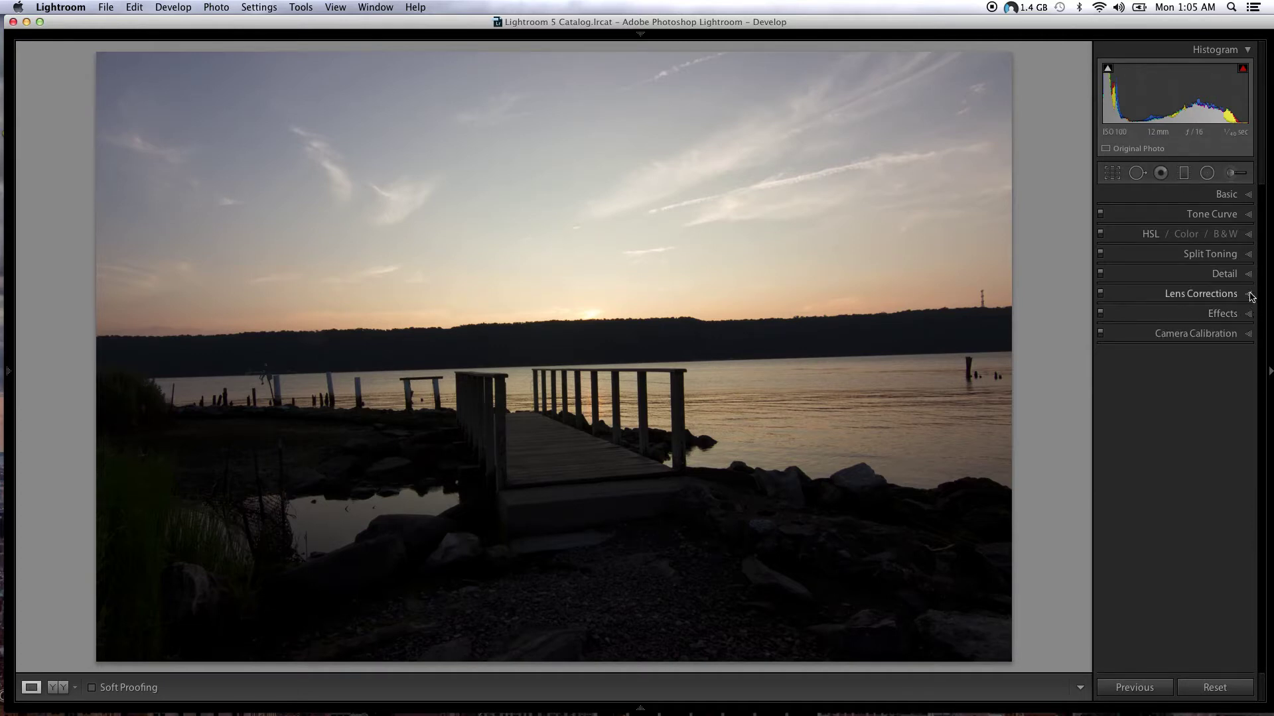
left_click(1250, 296)
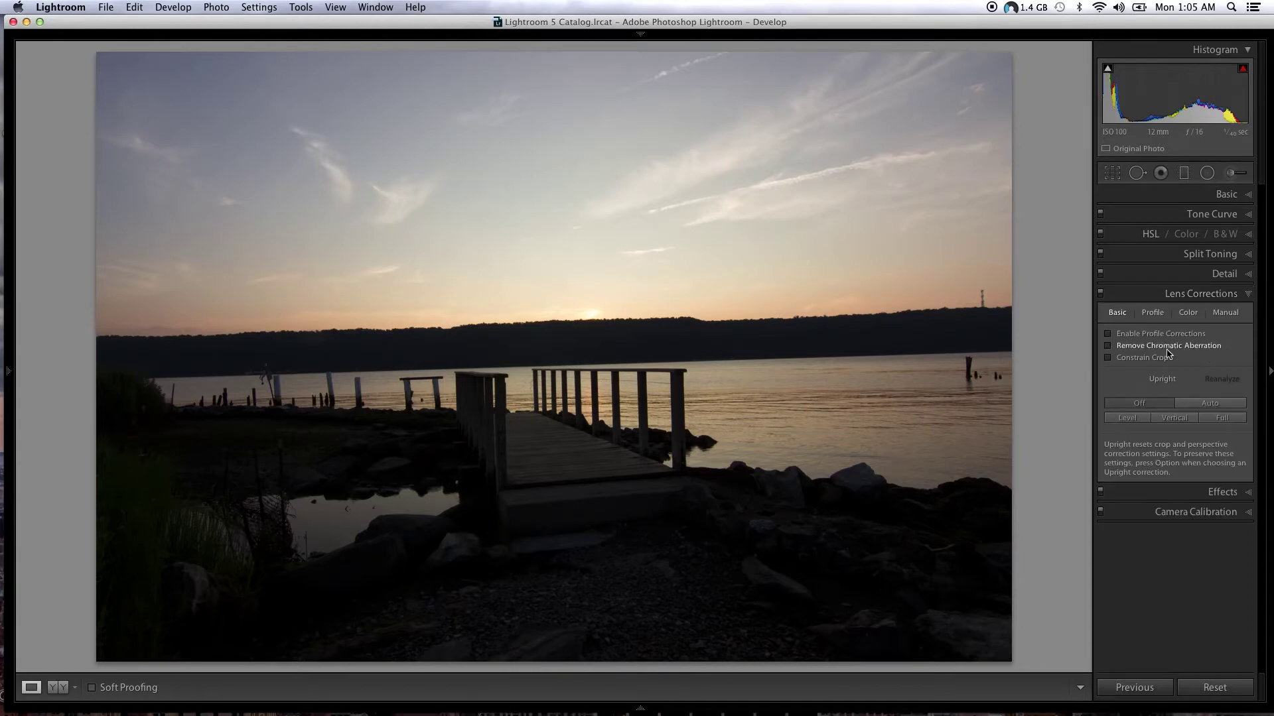
left_click(1180, 419)
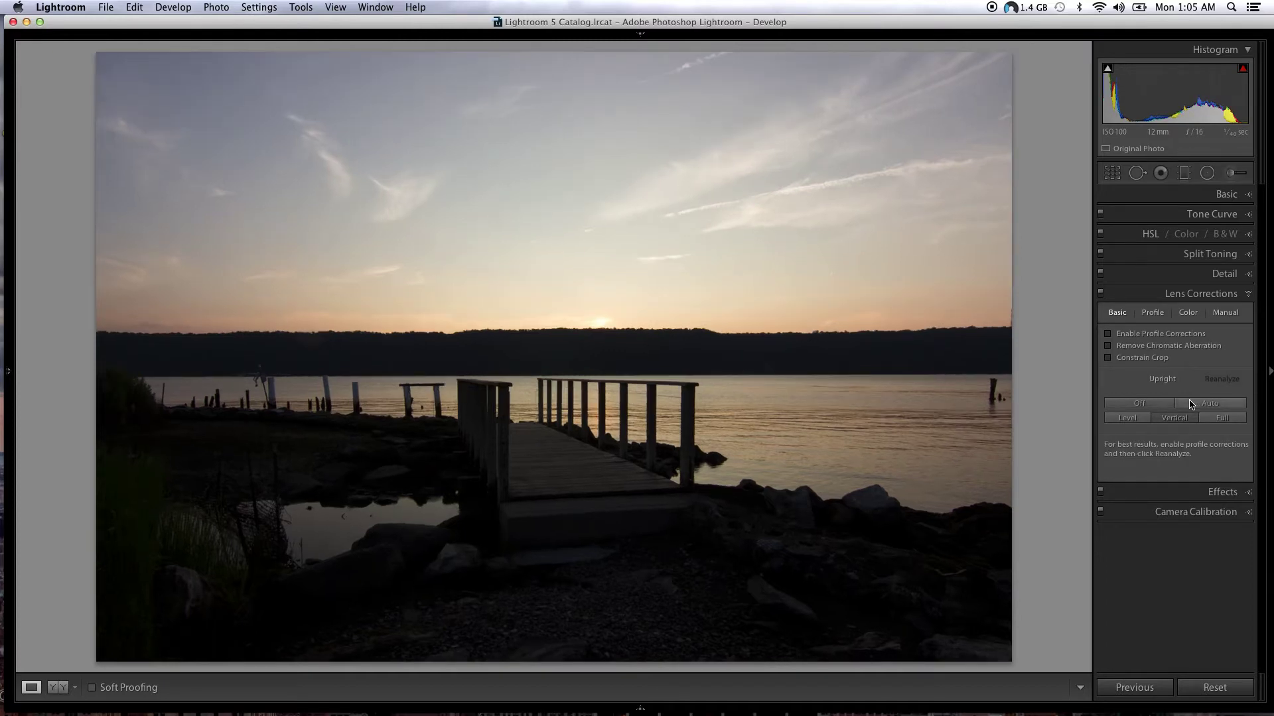
left_click(1207, 406)
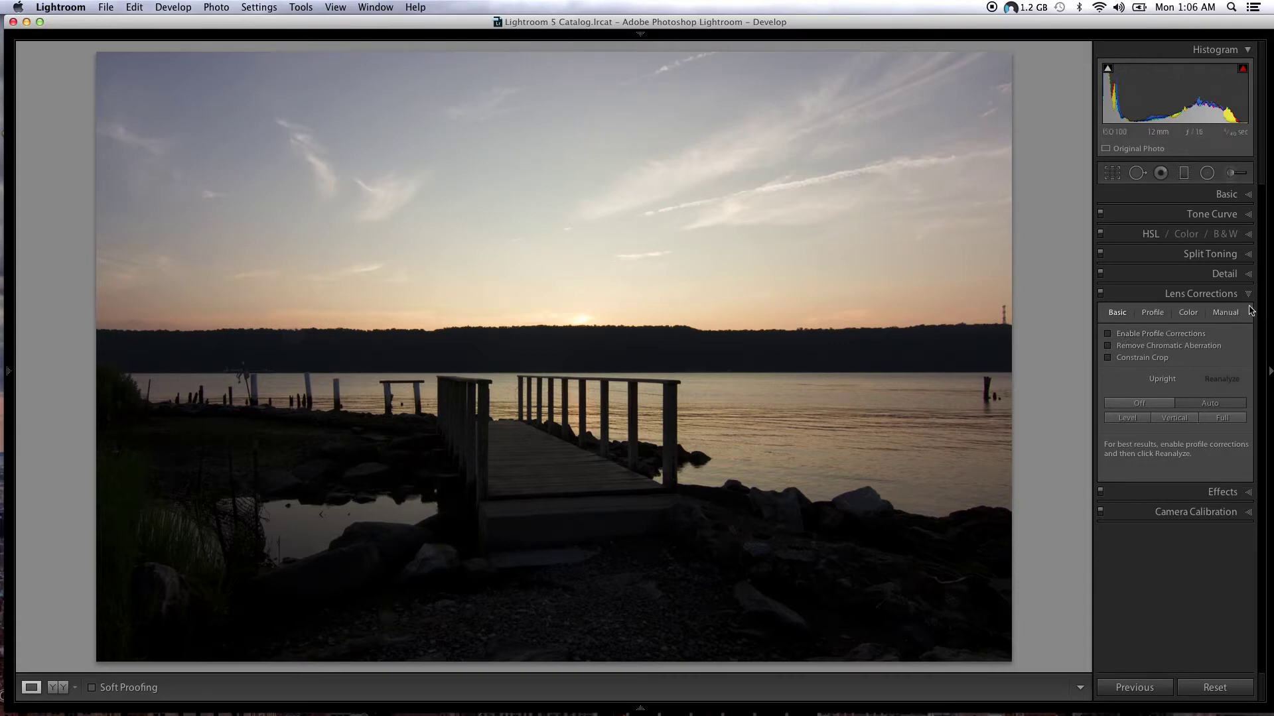
- Check the highlight clipping in the sky and set Highlights to -100 in the Basic adjustments
left_click(1248, 195)
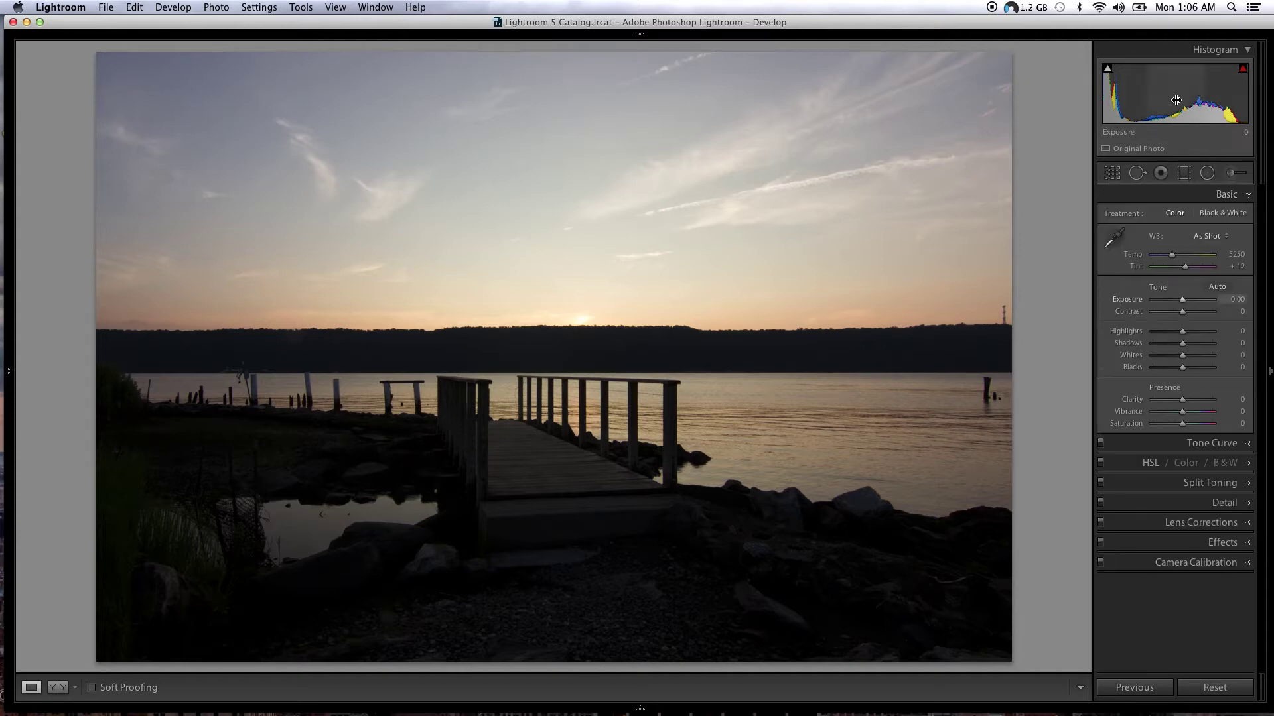
left_click(1242, 69)
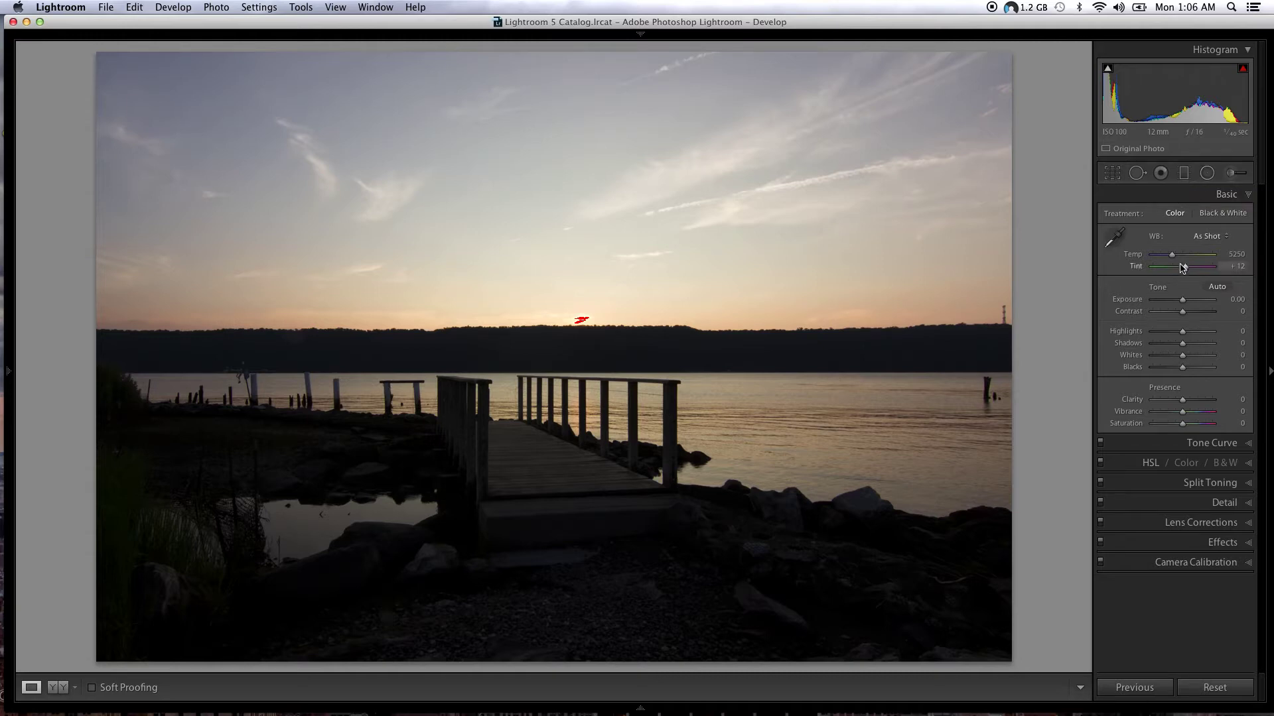
mouse_move(1183, 335)
left_mouse_down()
mouse_move(1152, 335)
mouse_move(1166, 334)
left_mouse_up()
double_click(1166, 334)
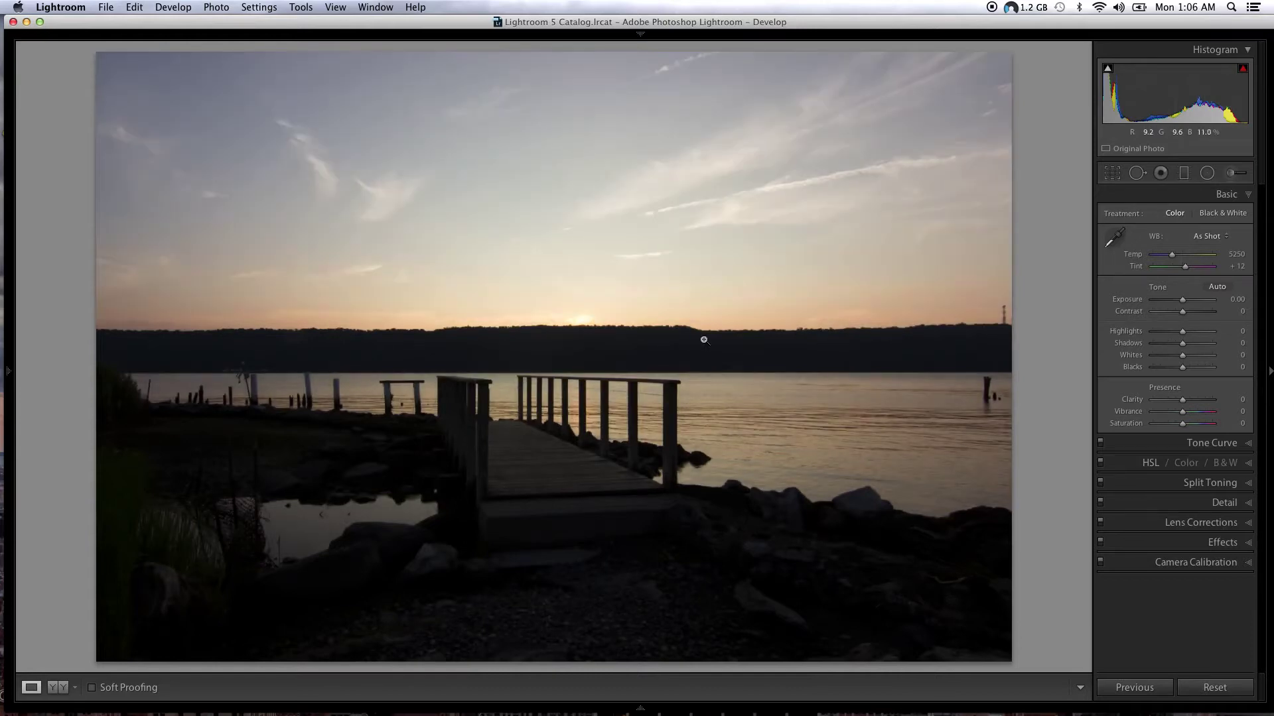
mouse_move(1243, 69)
left_click_drag(1185, 335, 1140, 333)
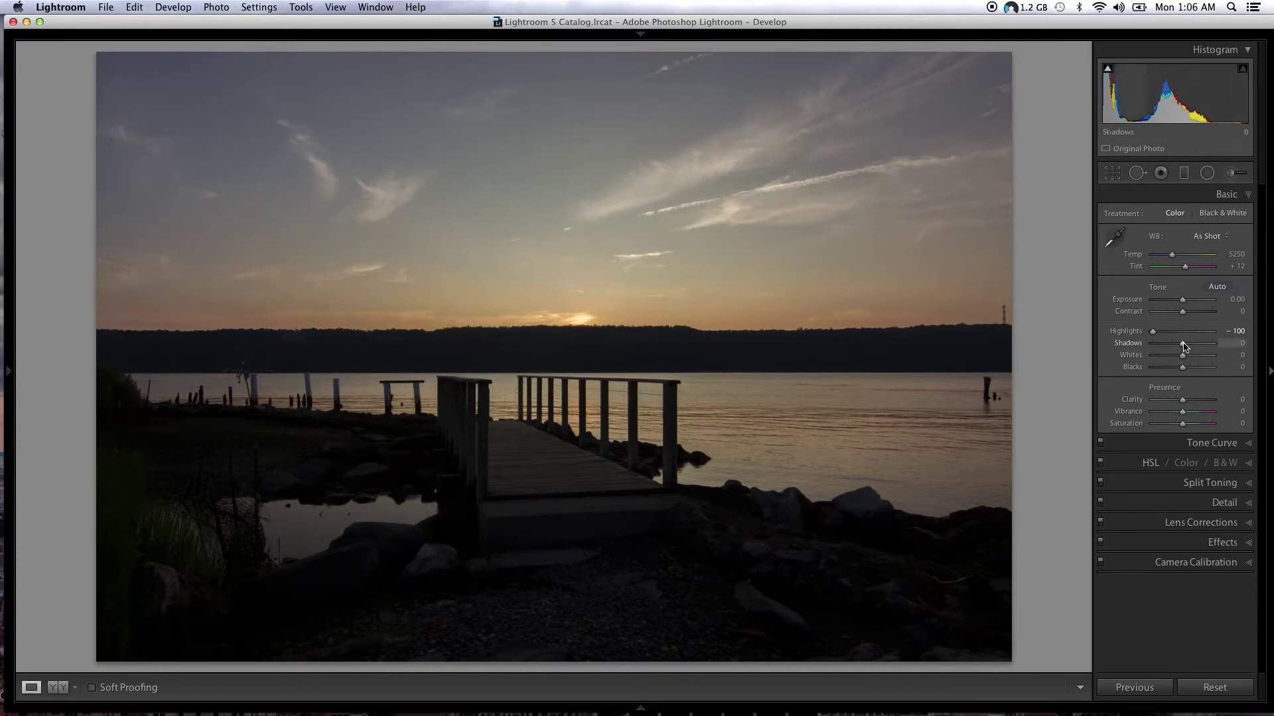
- Brighten the dark foreground by trying Shadows at +100 and settling on +83
left_click_drag(1184, 344, 1227, 348)
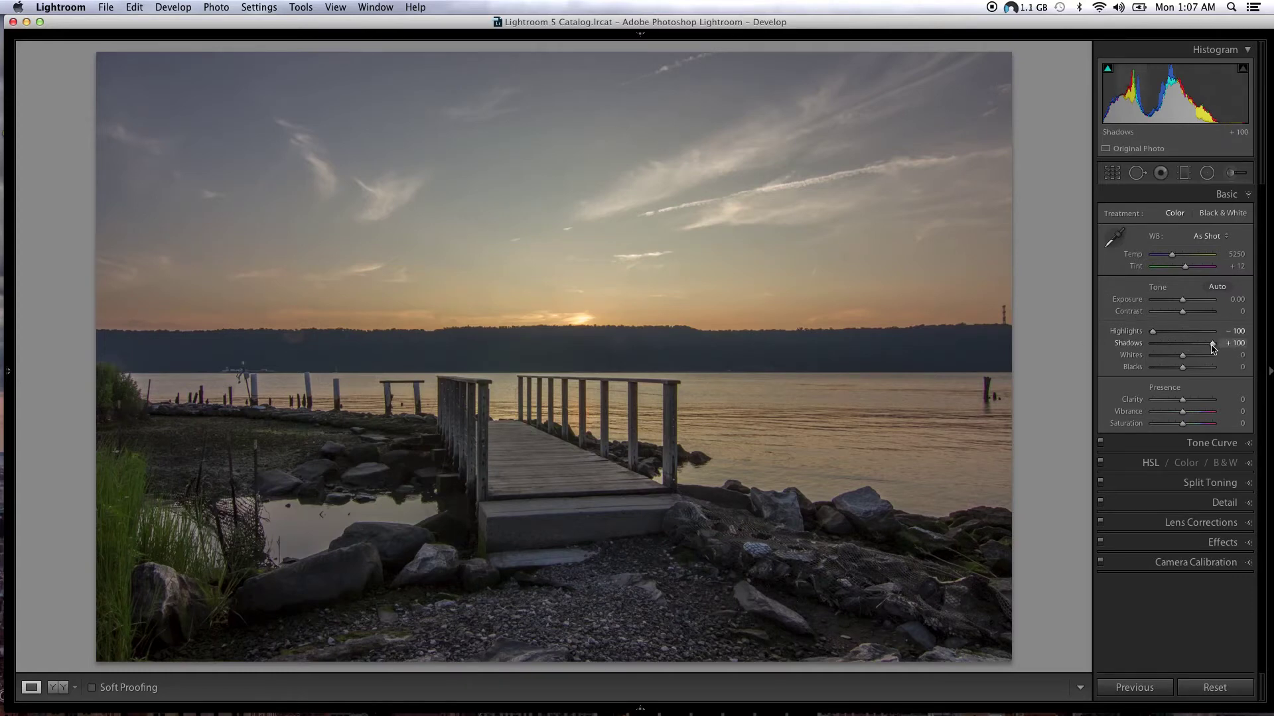
left_click_drag(1213, 348, 1209, 349)
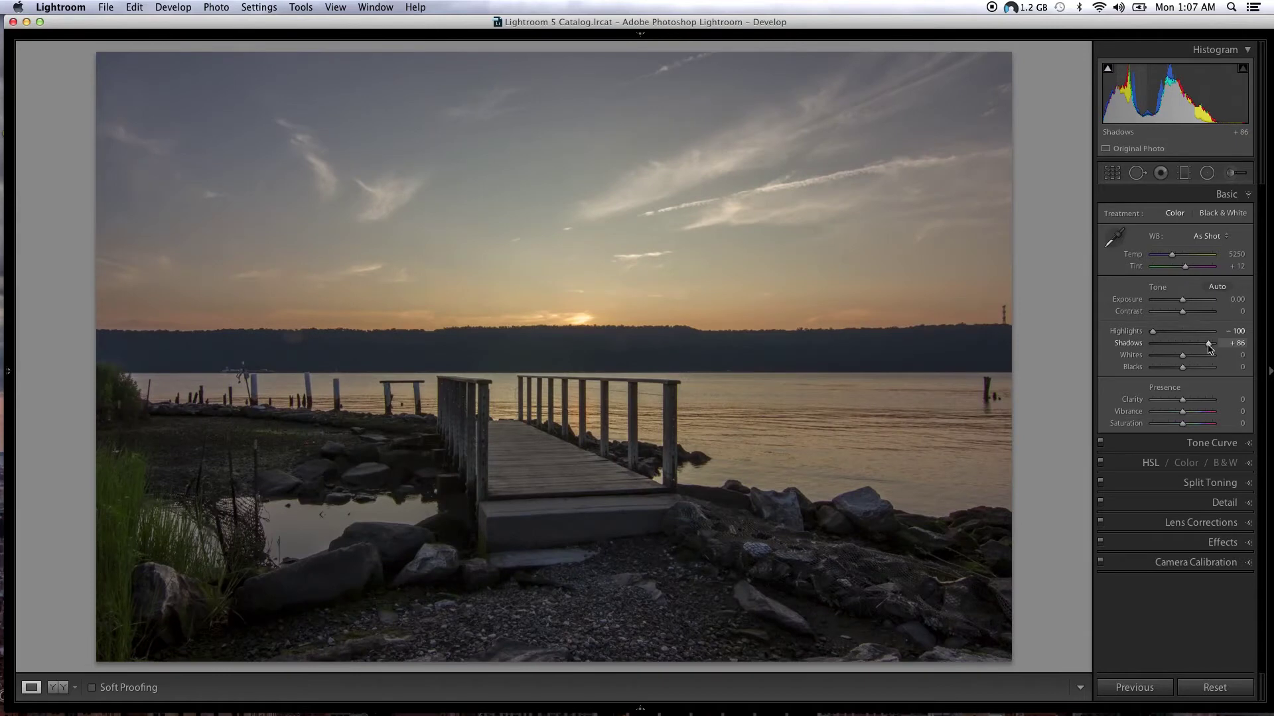
left_click_drag(1209, 348, 1207, 349)
left_click_drag(1208, 347, 1230, 344)
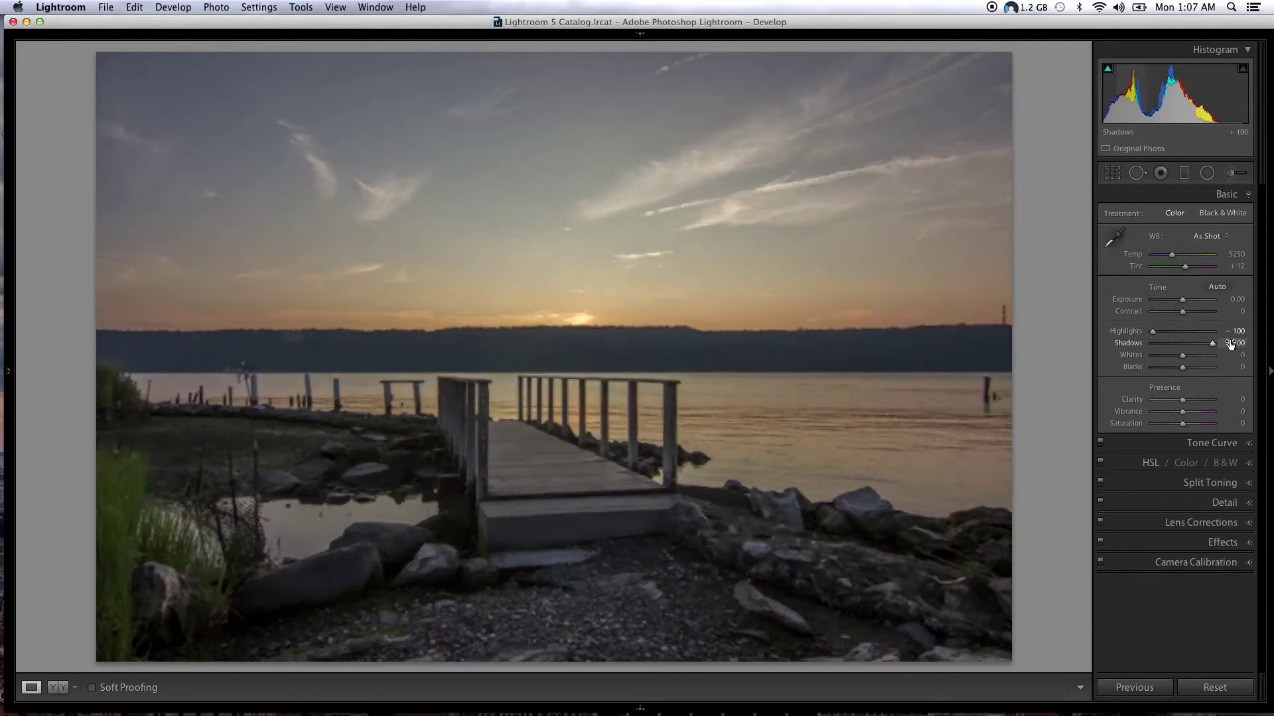
left_click_drag(1213, 345, 1208, 346)
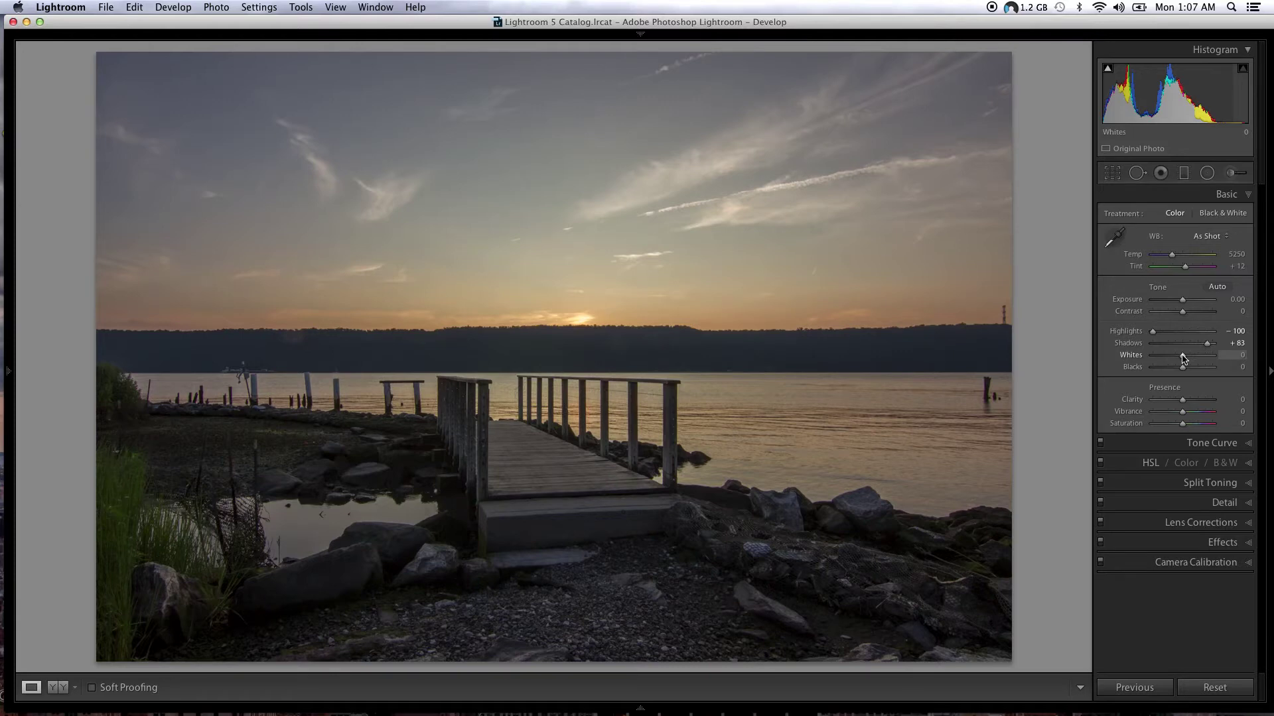
- Set Whites to +17, using the clipping preview, and Blacks to -17
key("alt")
left_click_drag(1184, 359, 1187, 358)
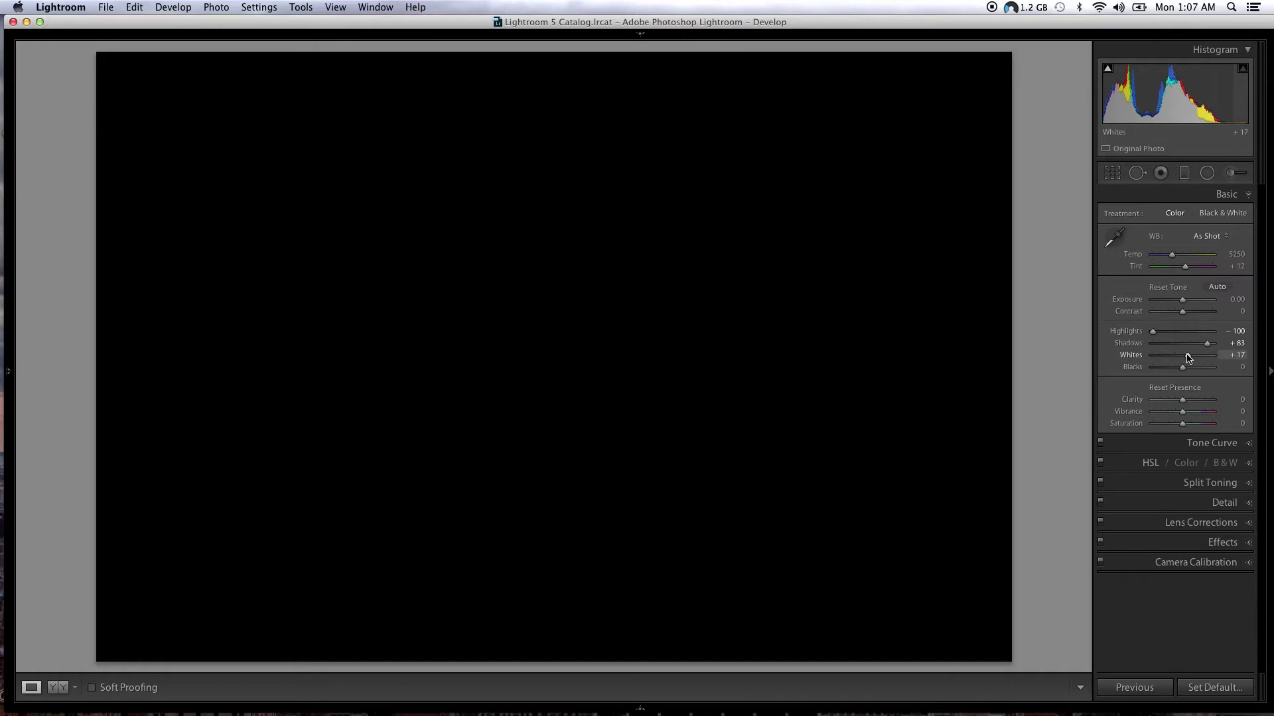
left_click_drag(1187, 359, 1187, 359)
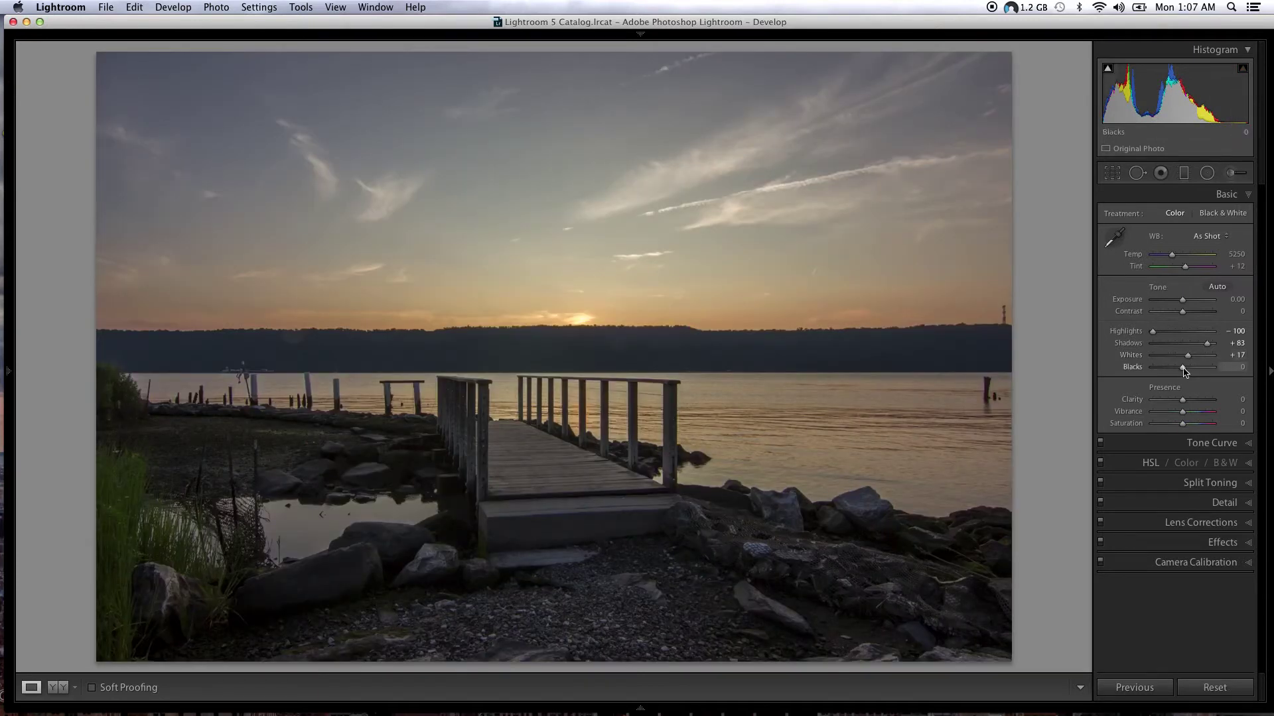
left_click_drag(1184, 371, 1178, 372)
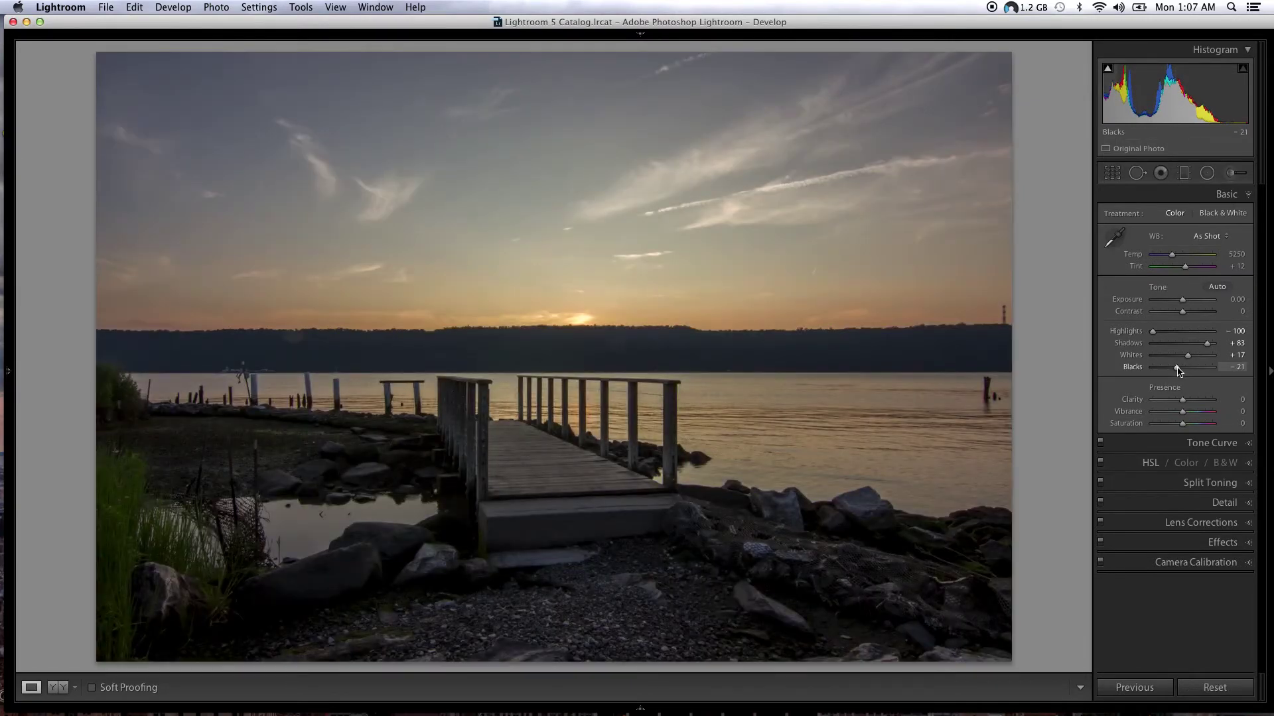
left_click_drag(1178, 371, 1179, 372)
- Sample the white balance from the small bright cloud above the pier and warm the temperature to 5898
left_click(1117, 241)
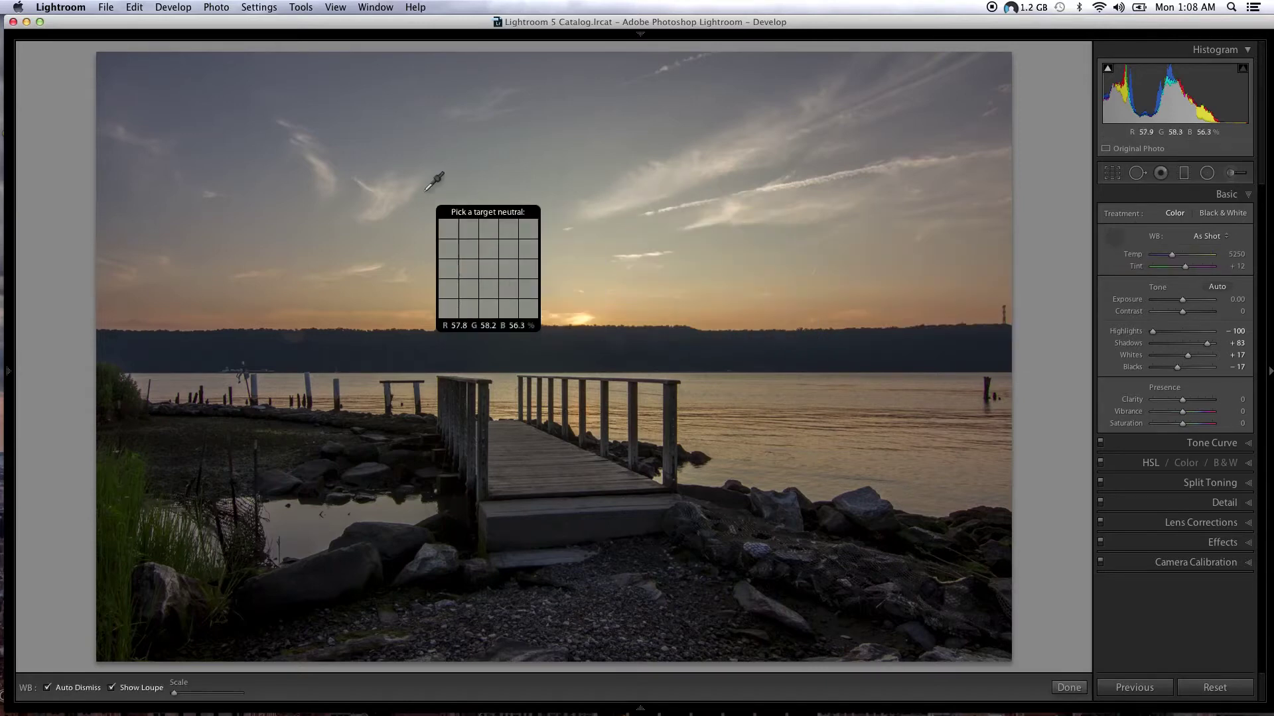
left_click(394, 196)
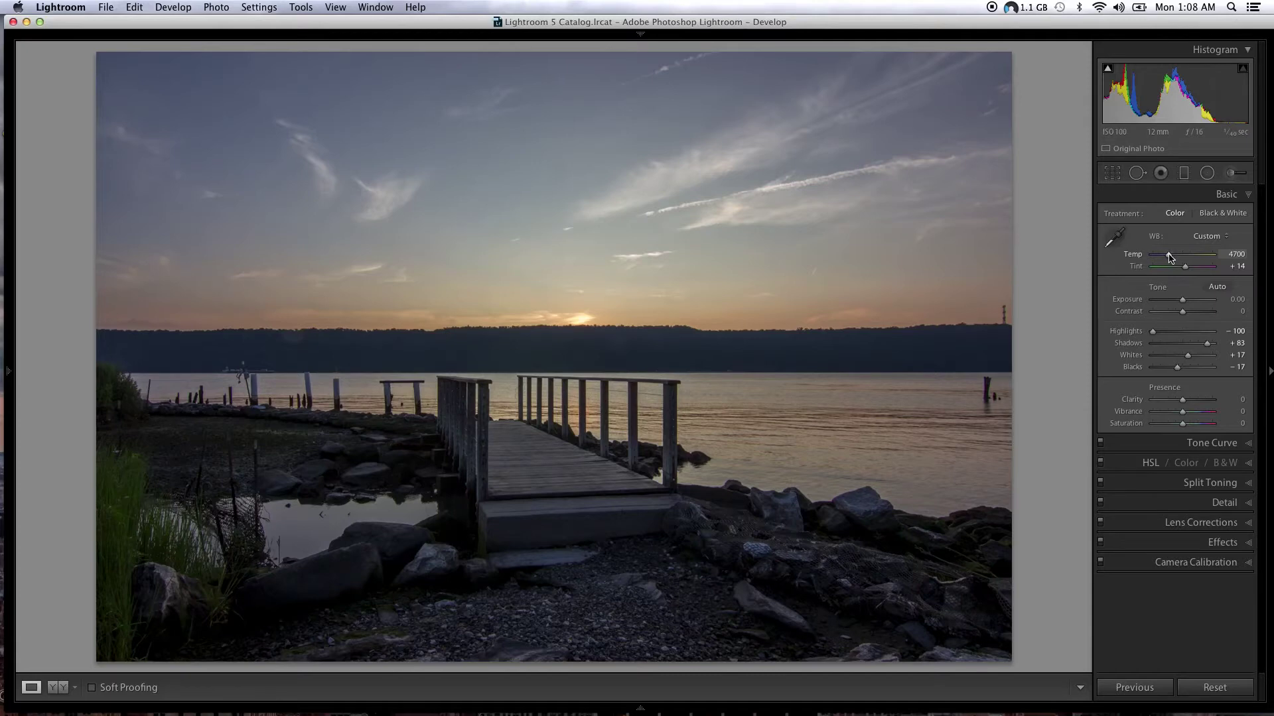
left_click_drag(1169, 255, 1174, 254)
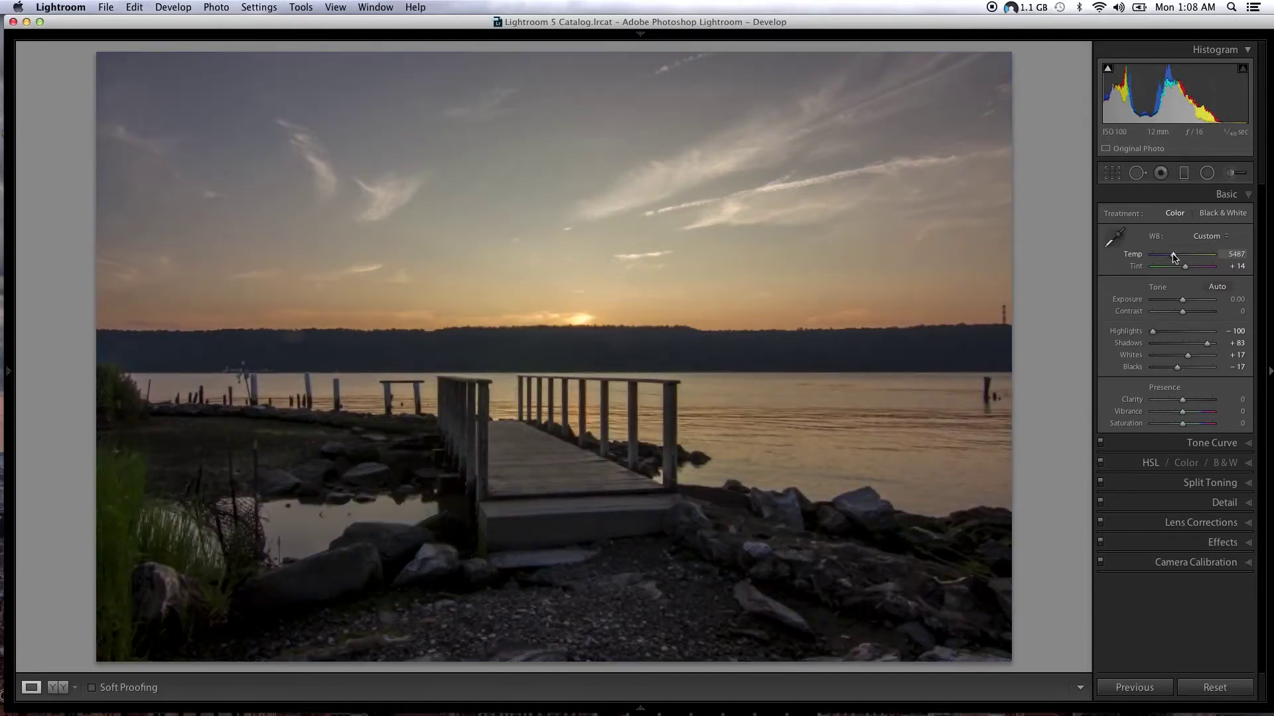
left_click_drag(1173, 258, 1174, 257)
left_click_drag(1174, 257, 1178, 258)
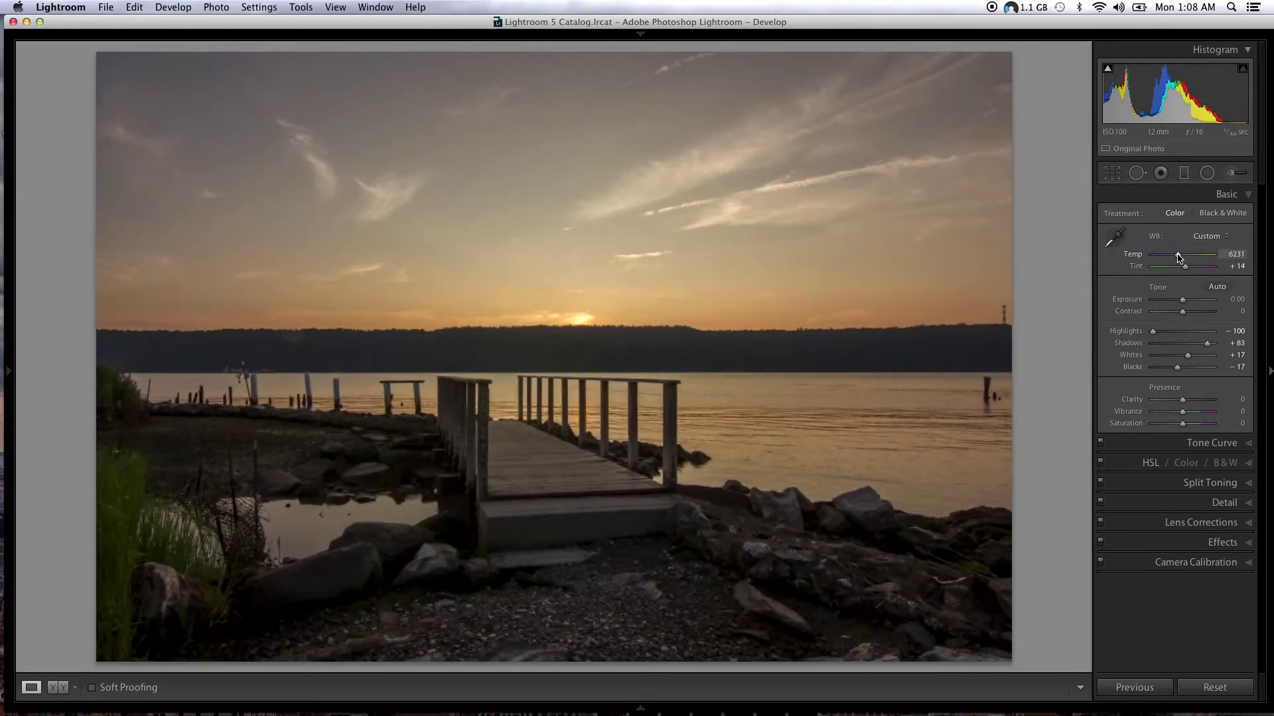
left_click_drag(1178, 258, 1176, 259)
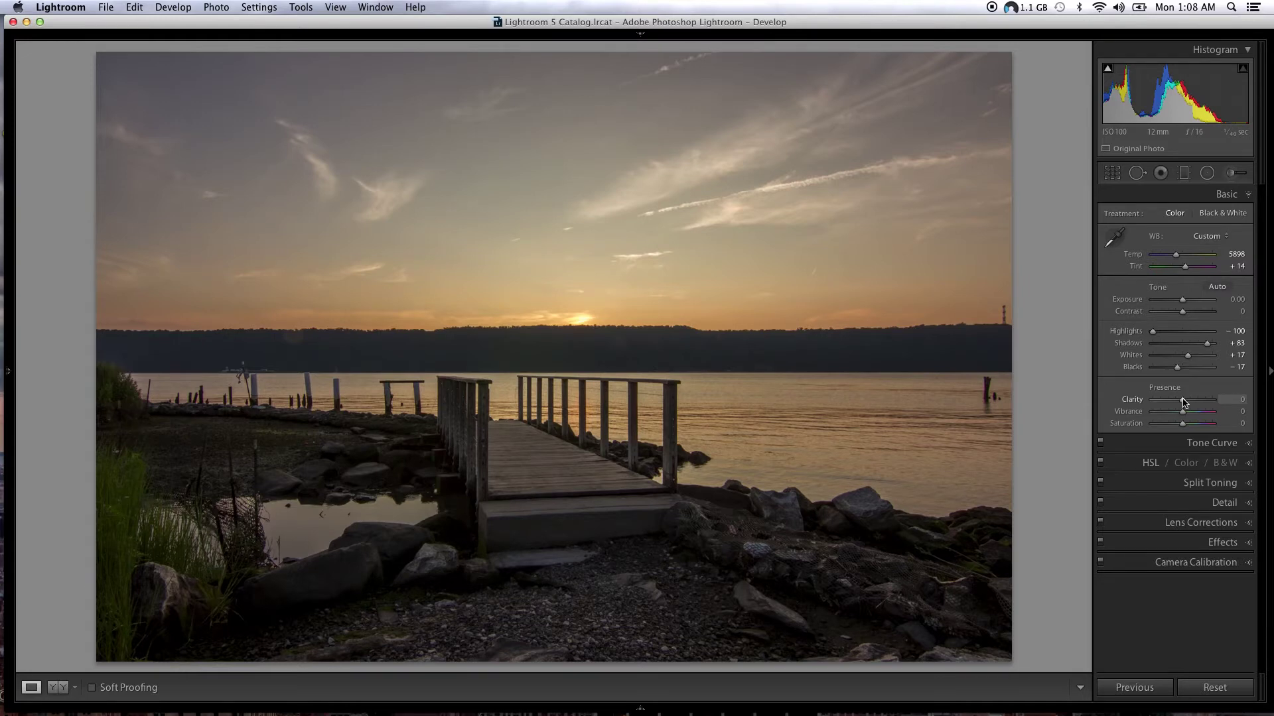
- Change the Camera Calibration profile to Camera Standard
left_click(1249, 564)
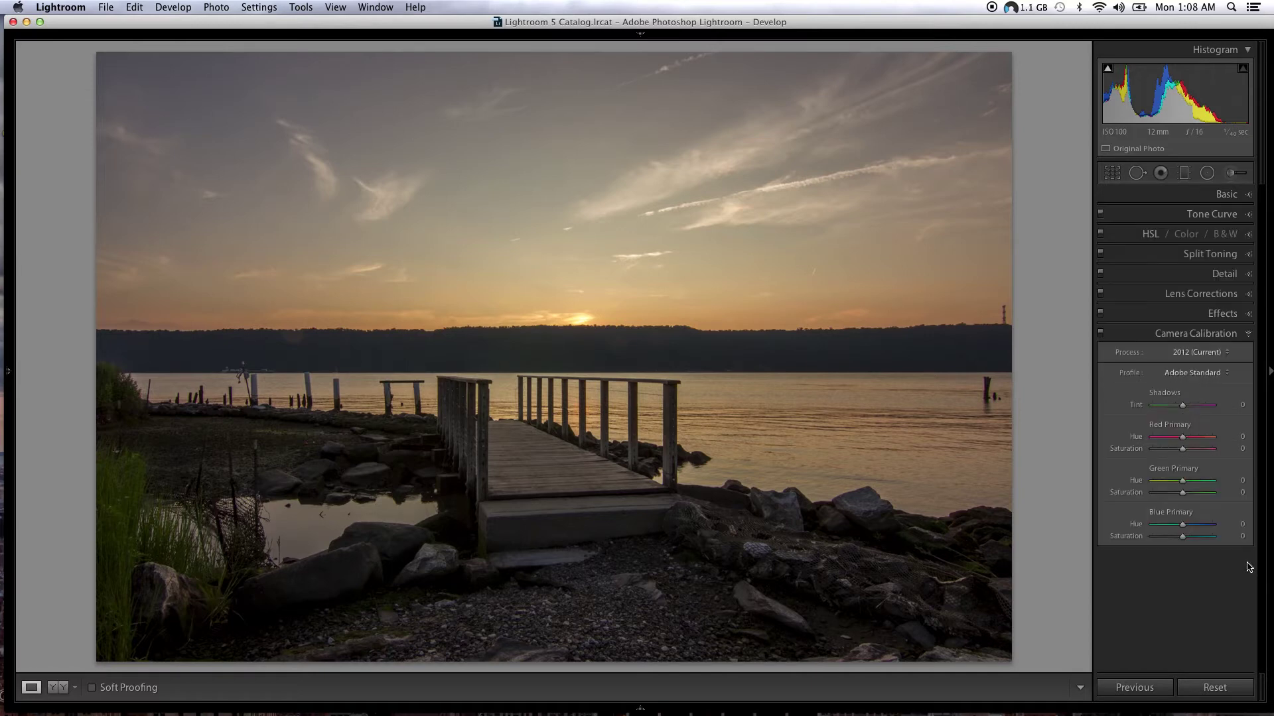
left_click(1192, 372)
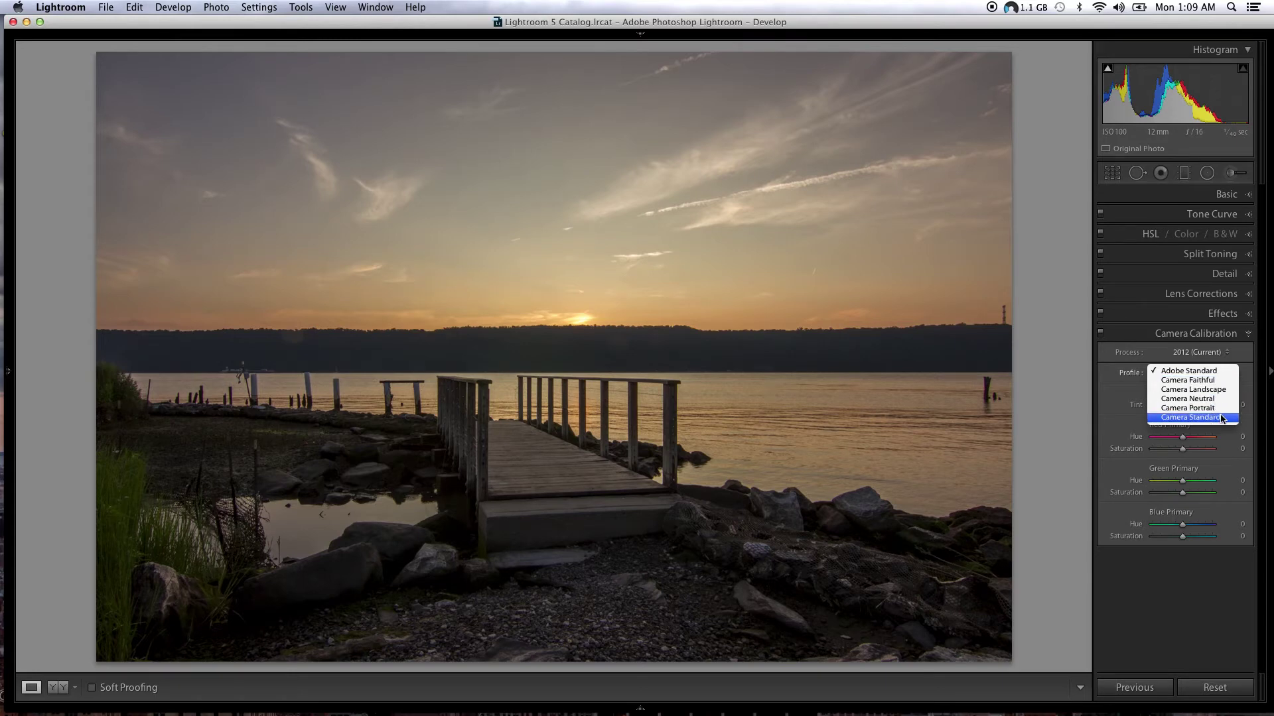
left_click(1194, 417)
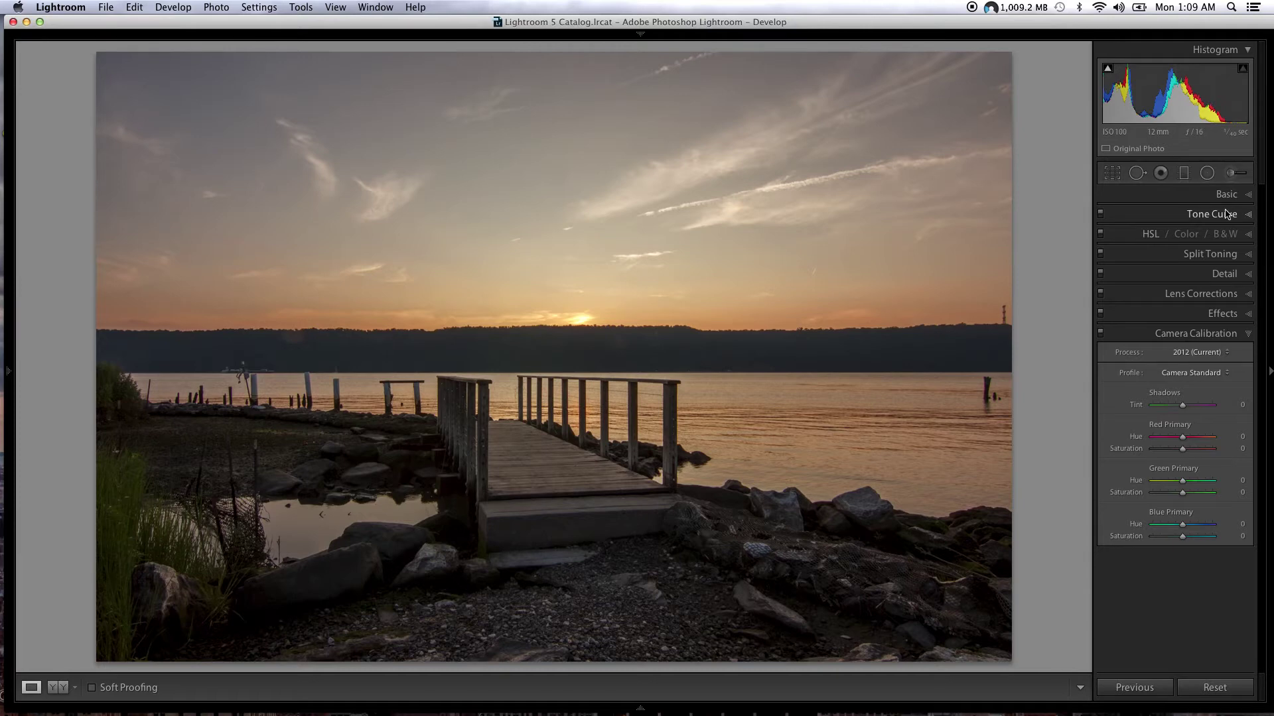
- Examine the Solo Mode option for the Develop adjustments and check how it behaves when opening the Basic and Detail sections
left_click(1248, 196)
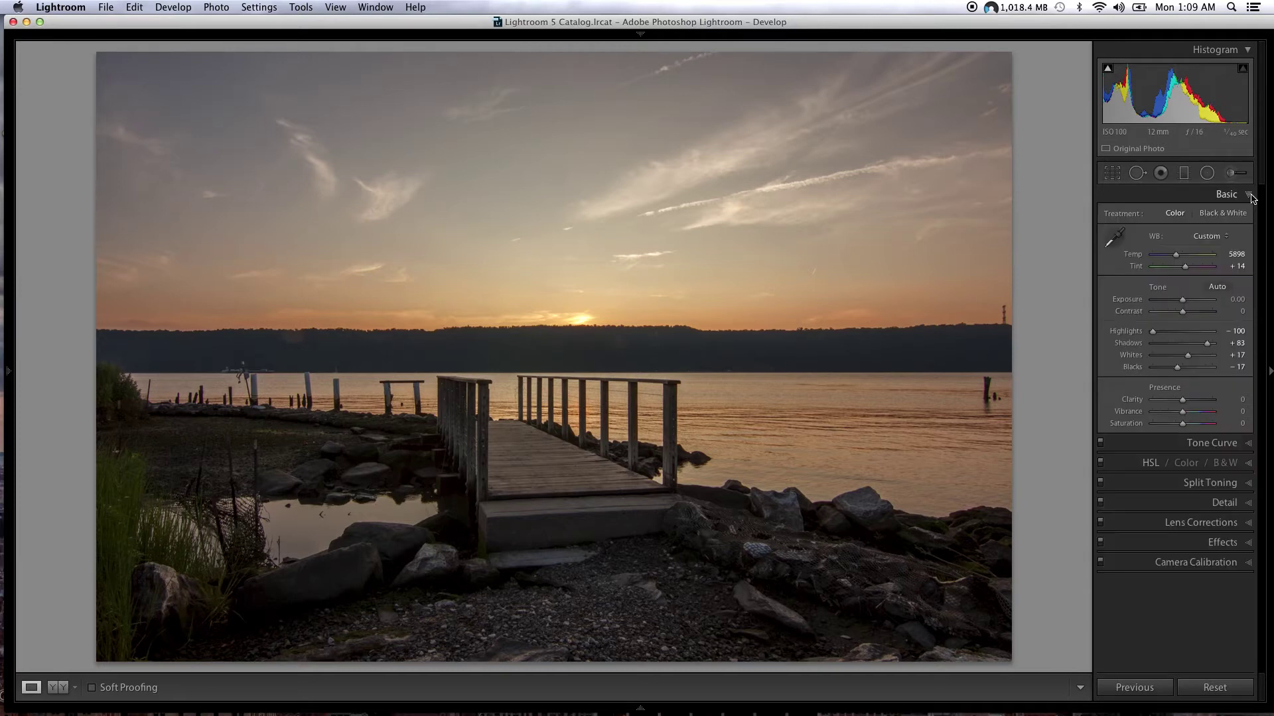
left_click(1248, 196)
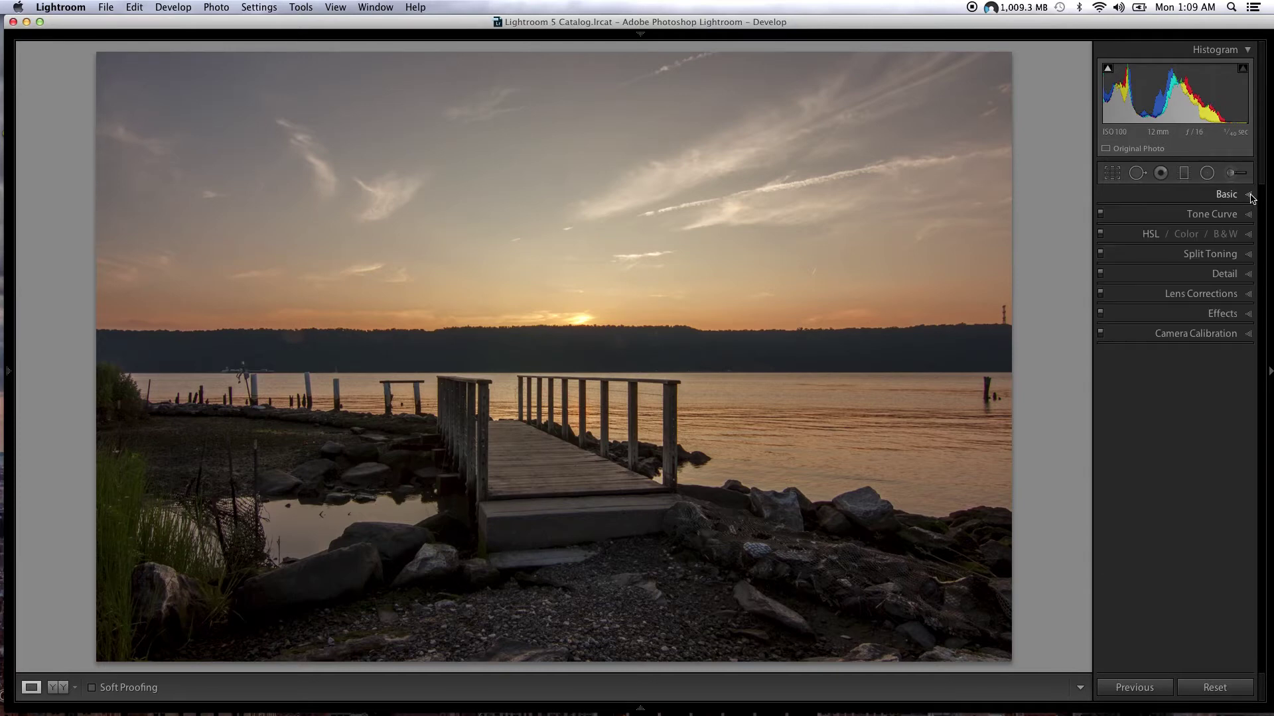
right_click(1158, 199)
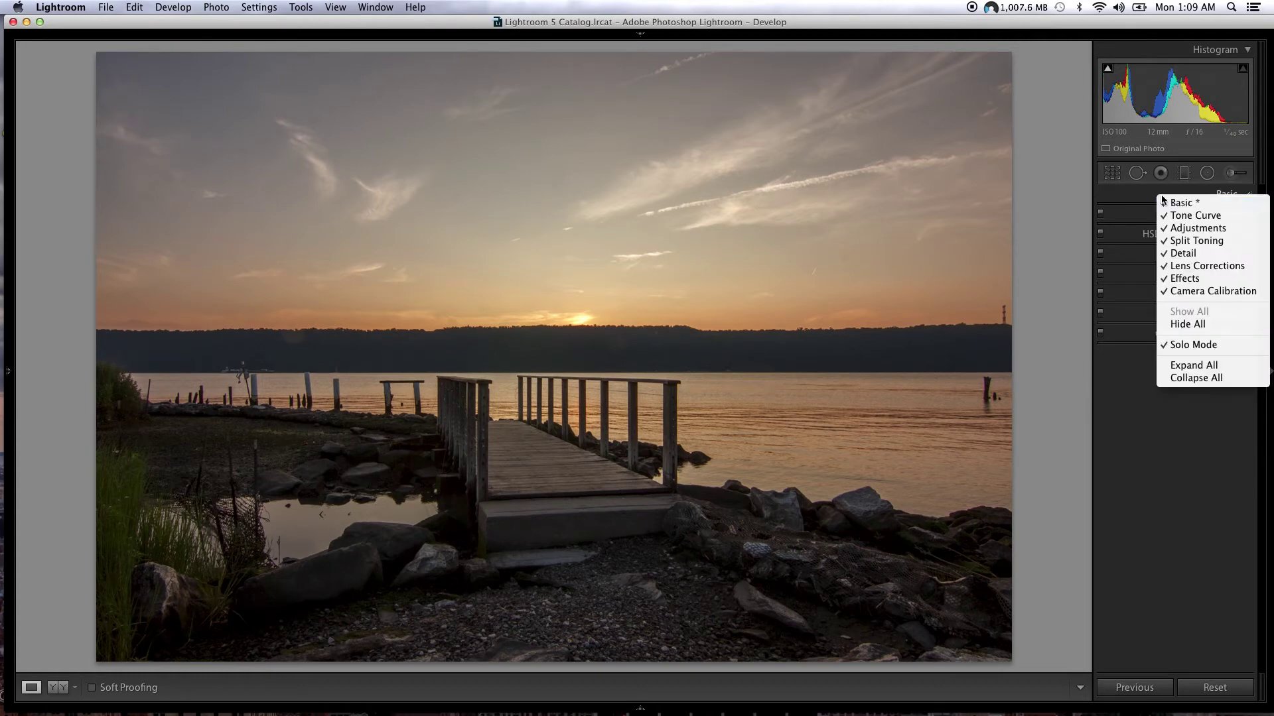
left_click(1196, 344)
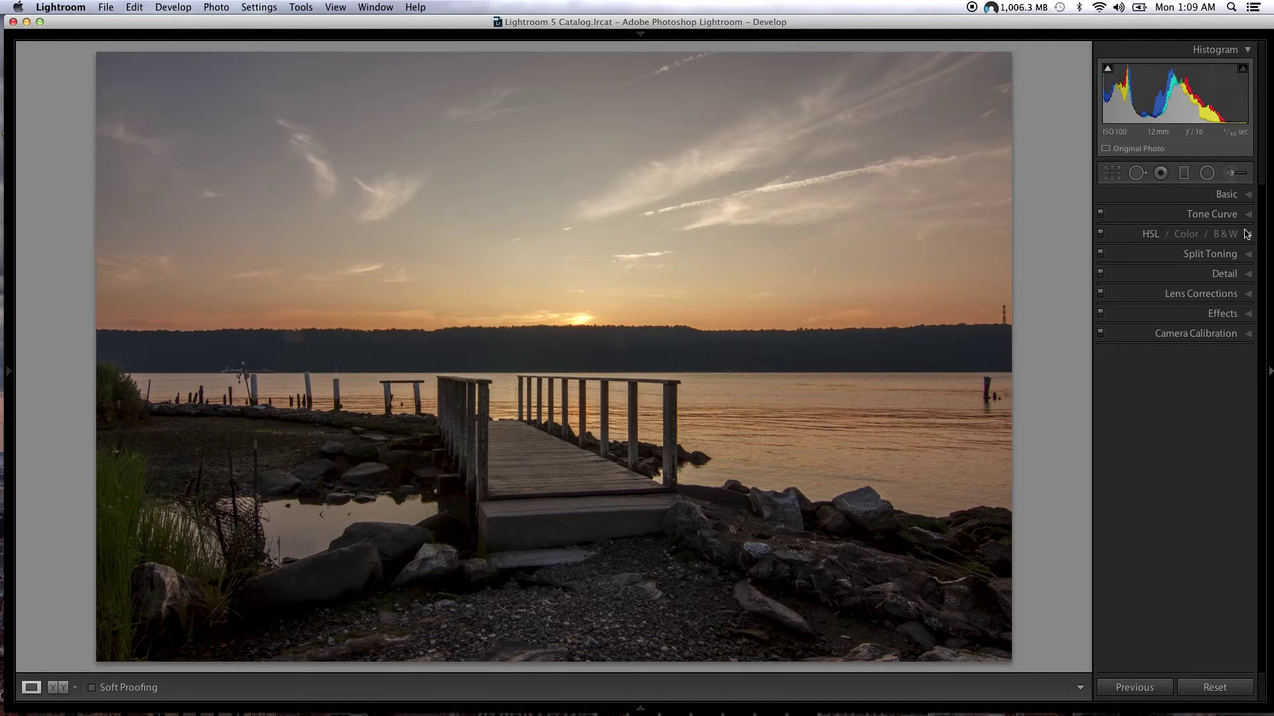
left_click(1244, 193)
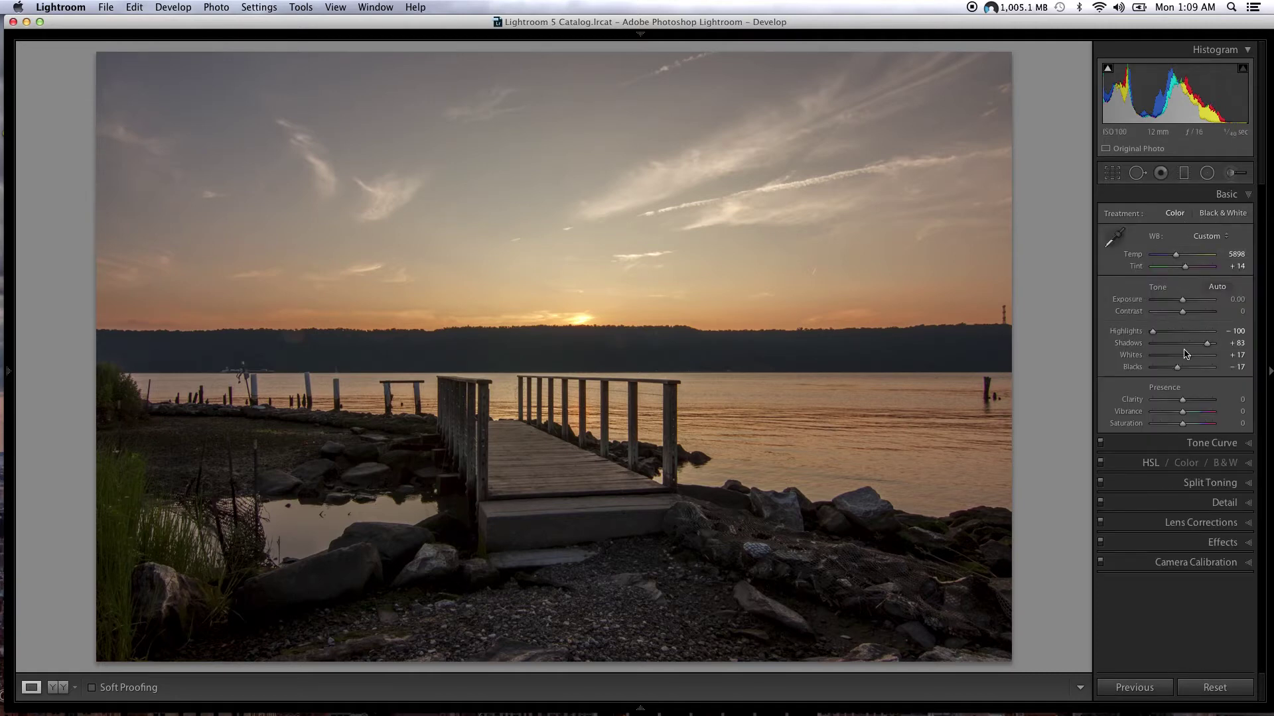
left_click(1247, 504)
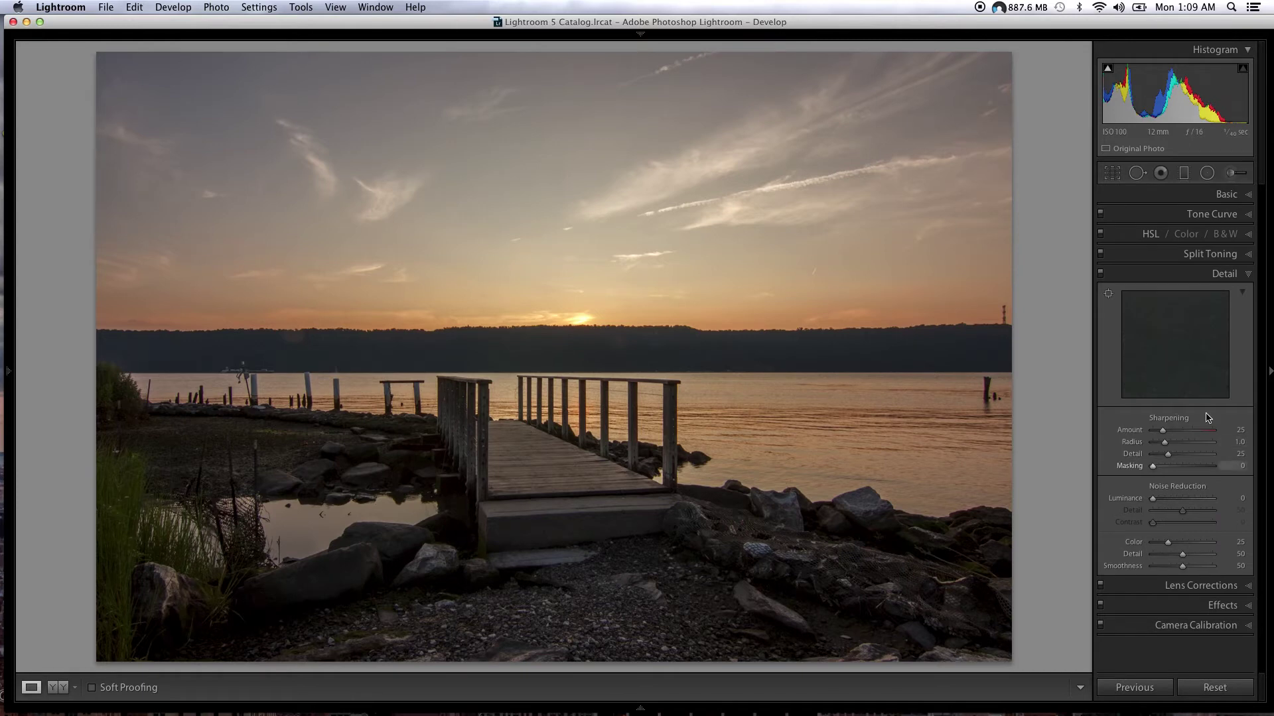
left_click(1249, 276)
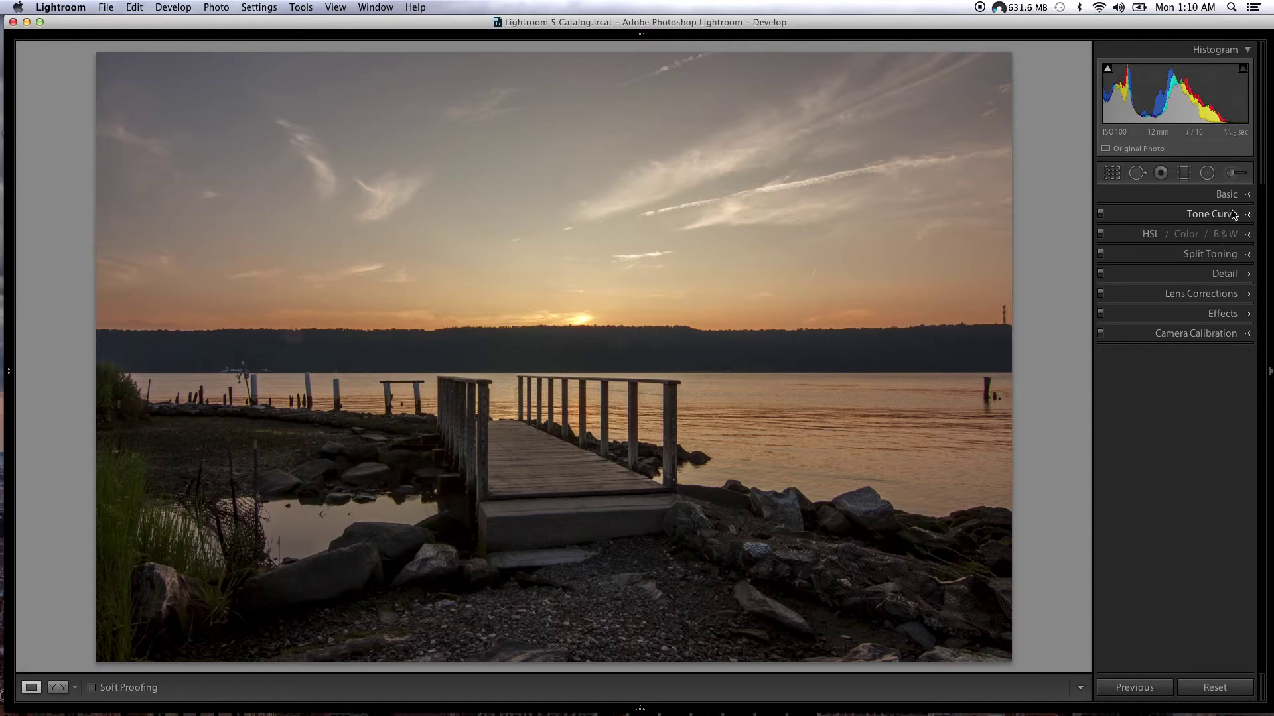
left_click(1248, 195)
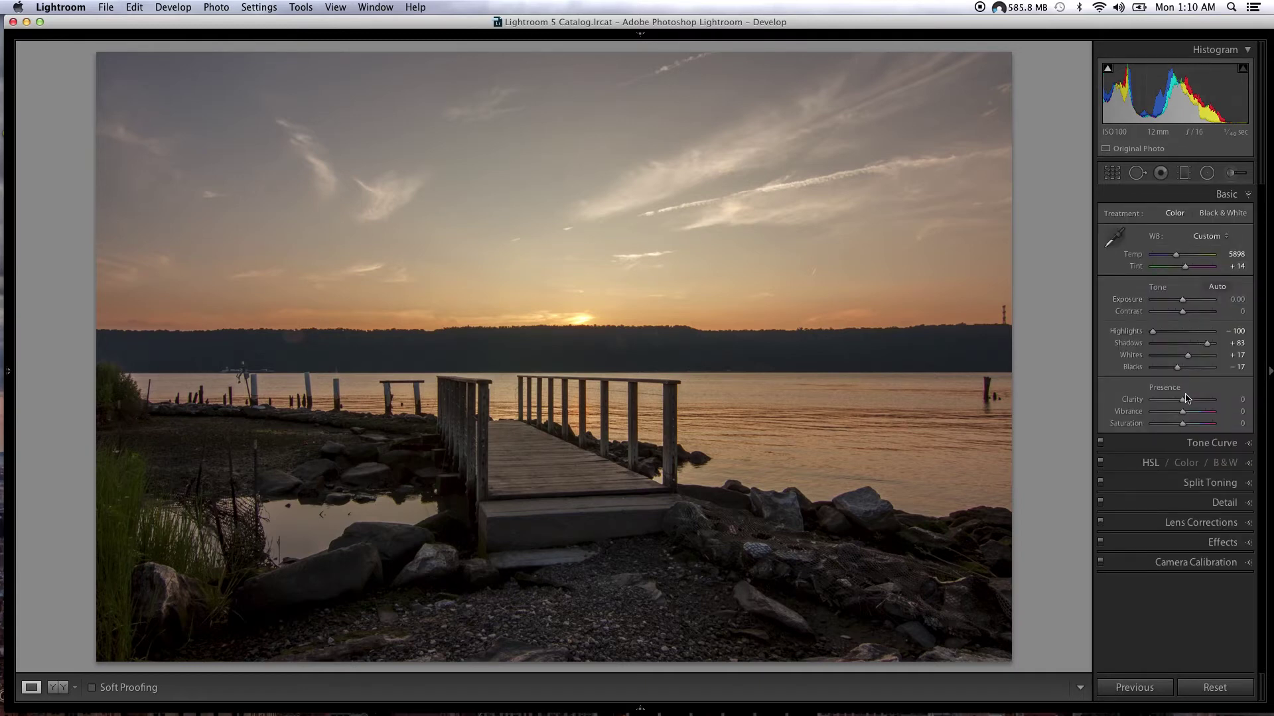
- Set Clarity to +39 and Vibrance to +16 for the sunset photo
left_click_drag(1184, 401, 1189, 402)
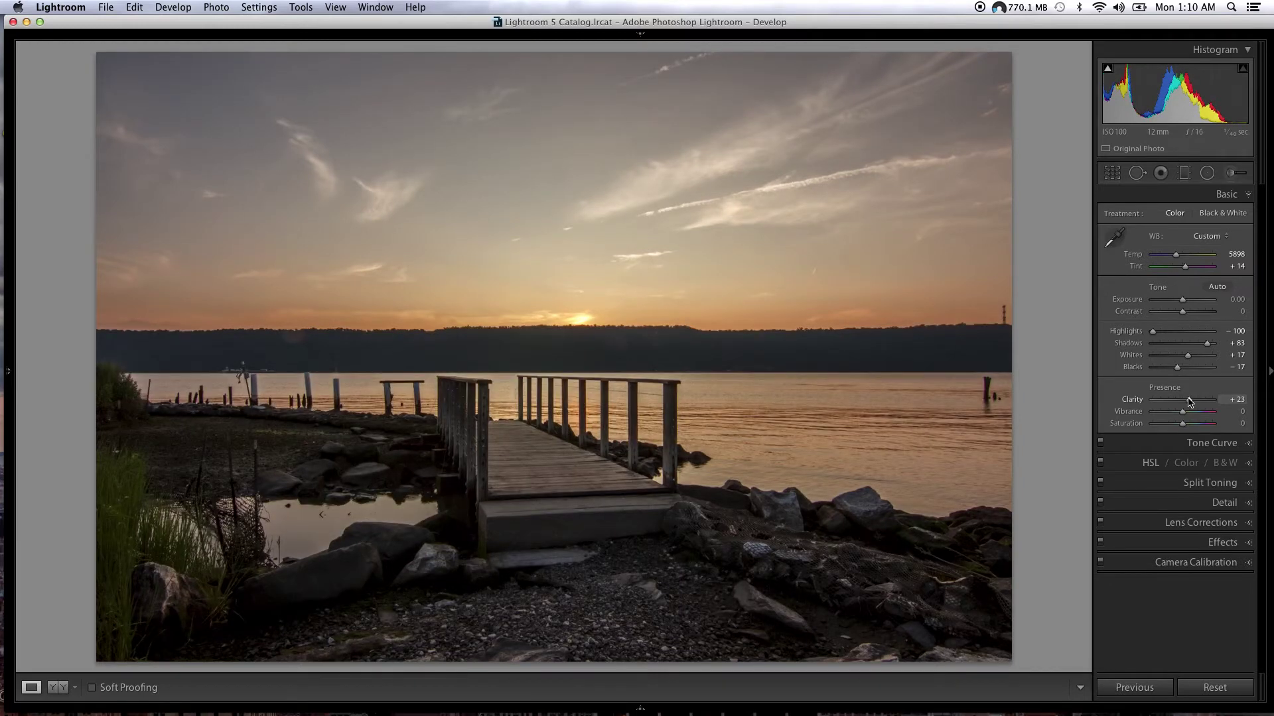
left_click_drag(1188, 401, 1203, 405)
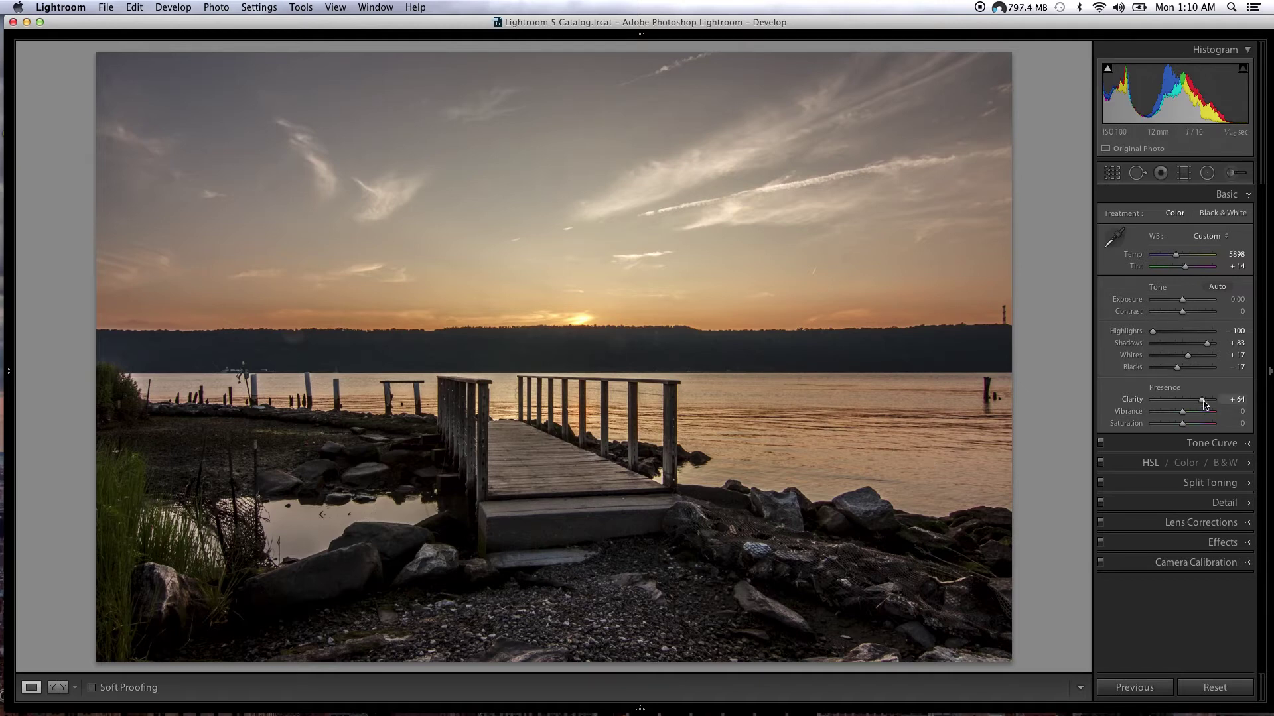
left_click_drag(1204, 403, 1195, 402)
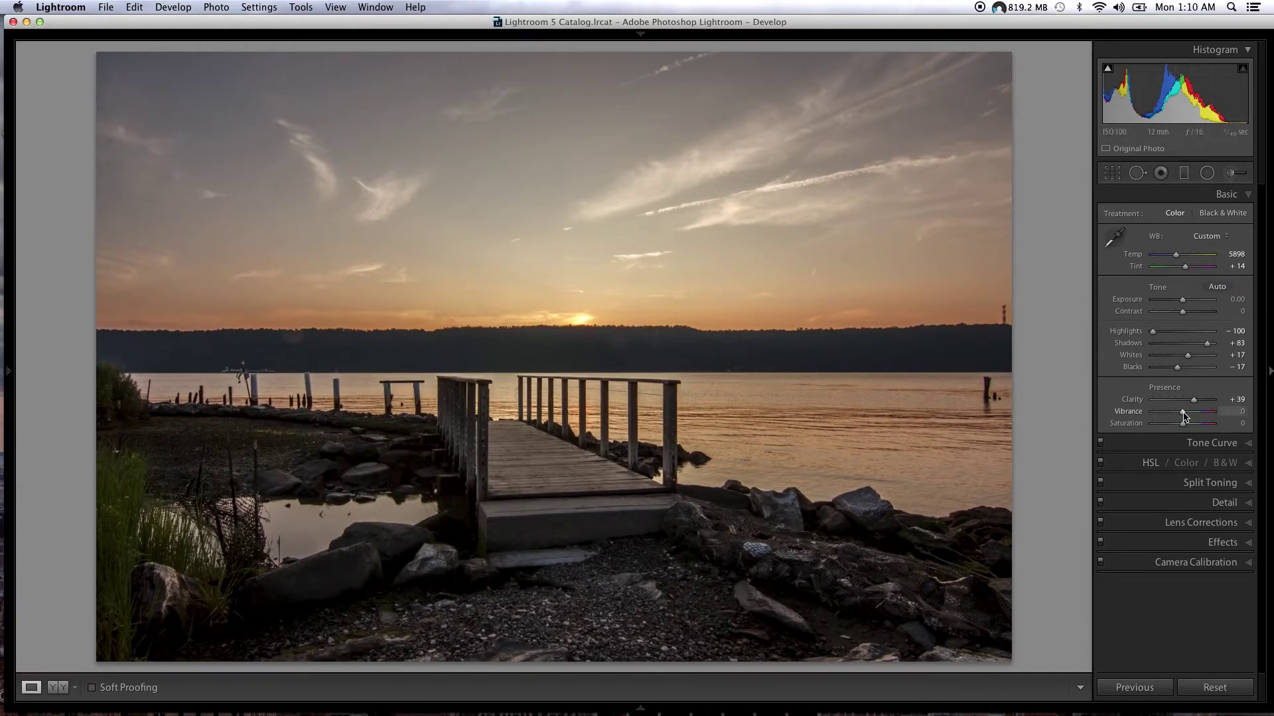
left_click_drag(1182, 411, 1187, 415)
- Compare the edited photo with its original unedited version several times
key("backslash")
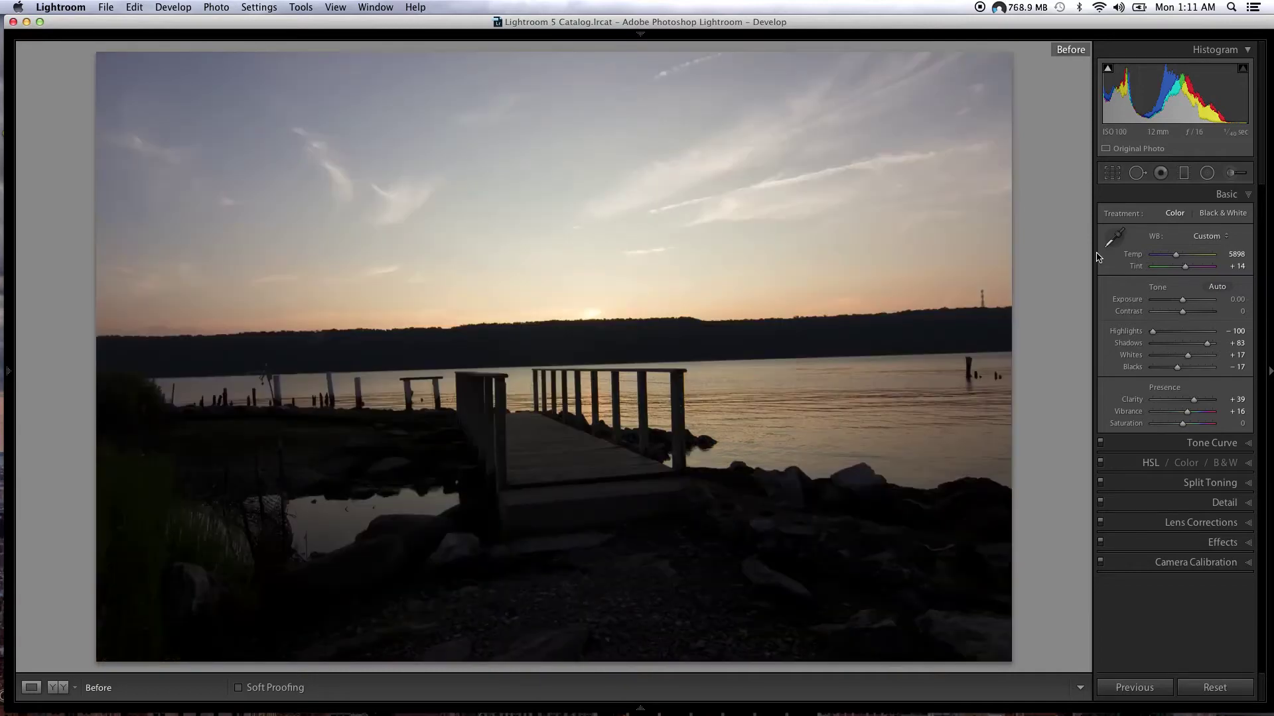
key("backslash")
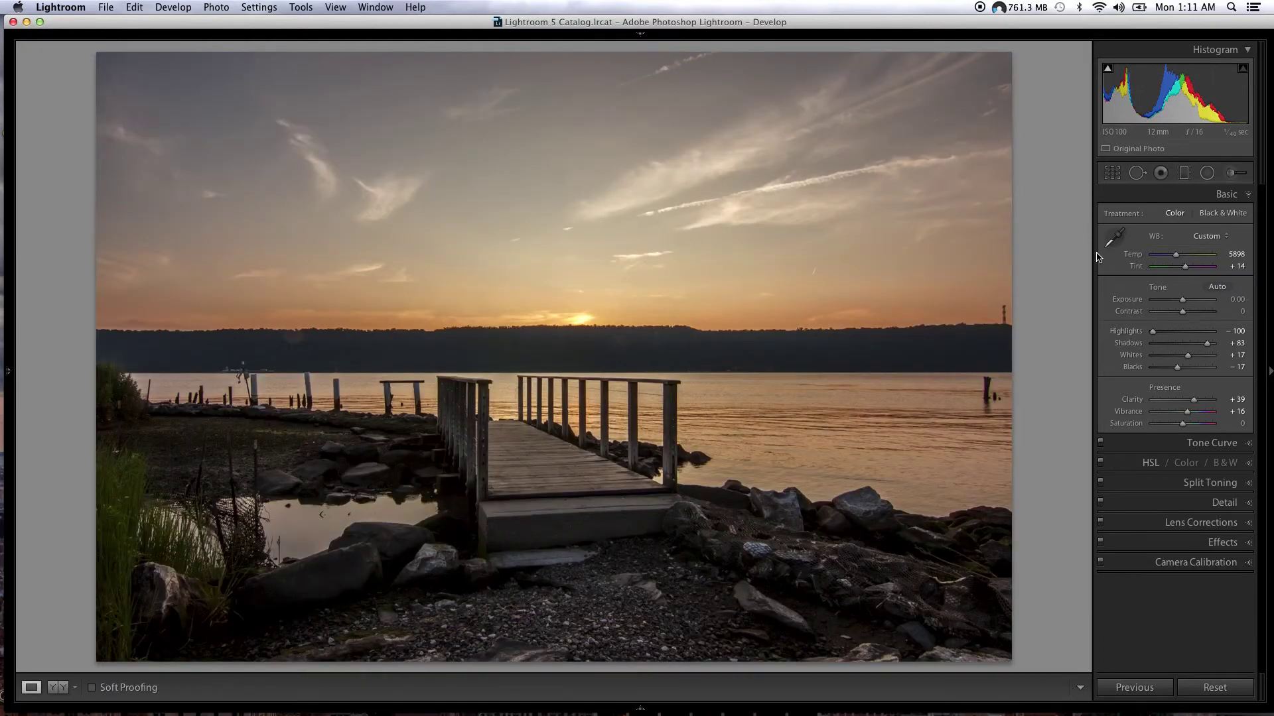
key("backslash")
key("backslash")
key("backslash")
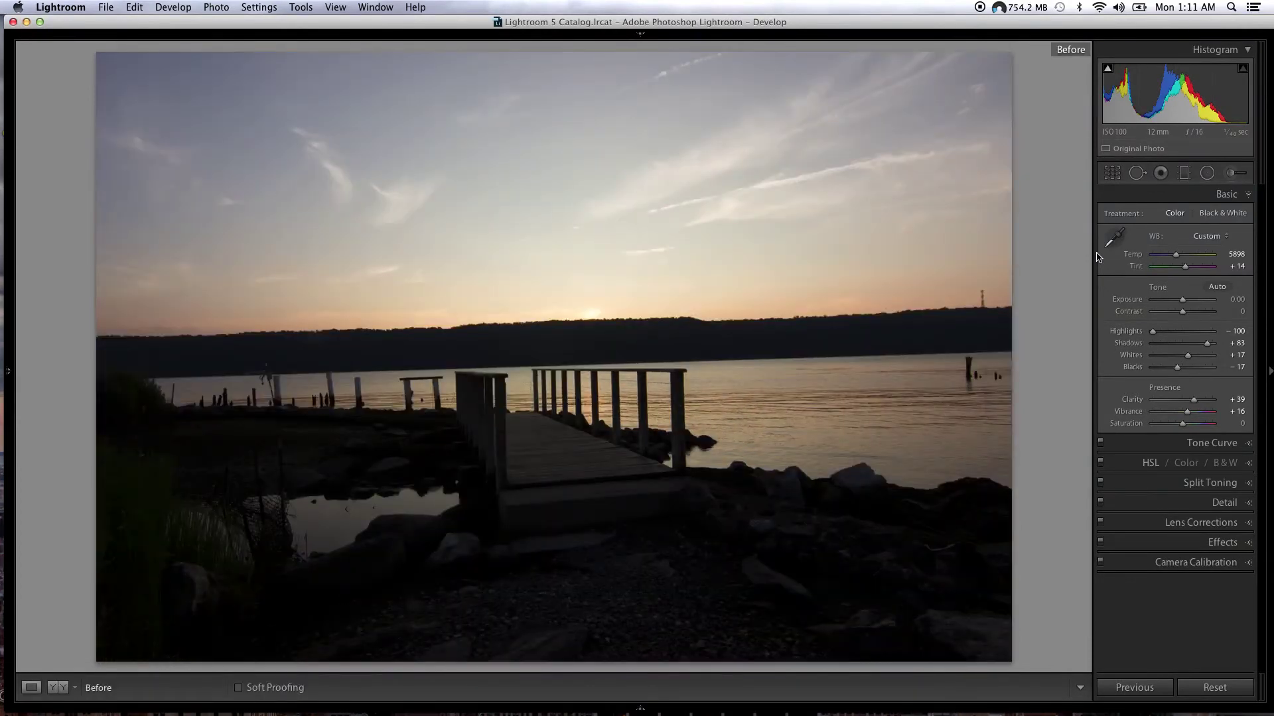
key("backslash")
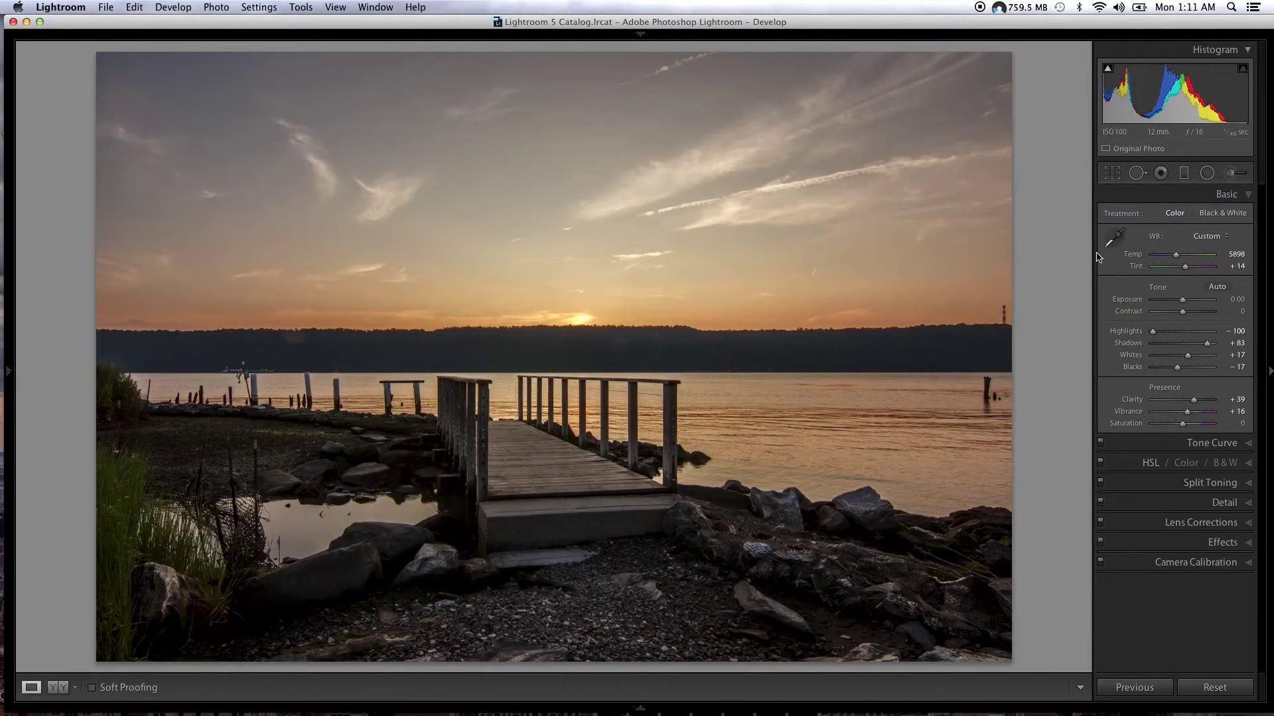
key("backslash")
- Set the HSL saturation of Red to +17 and of Orange to +15
left_click(1250, 446)
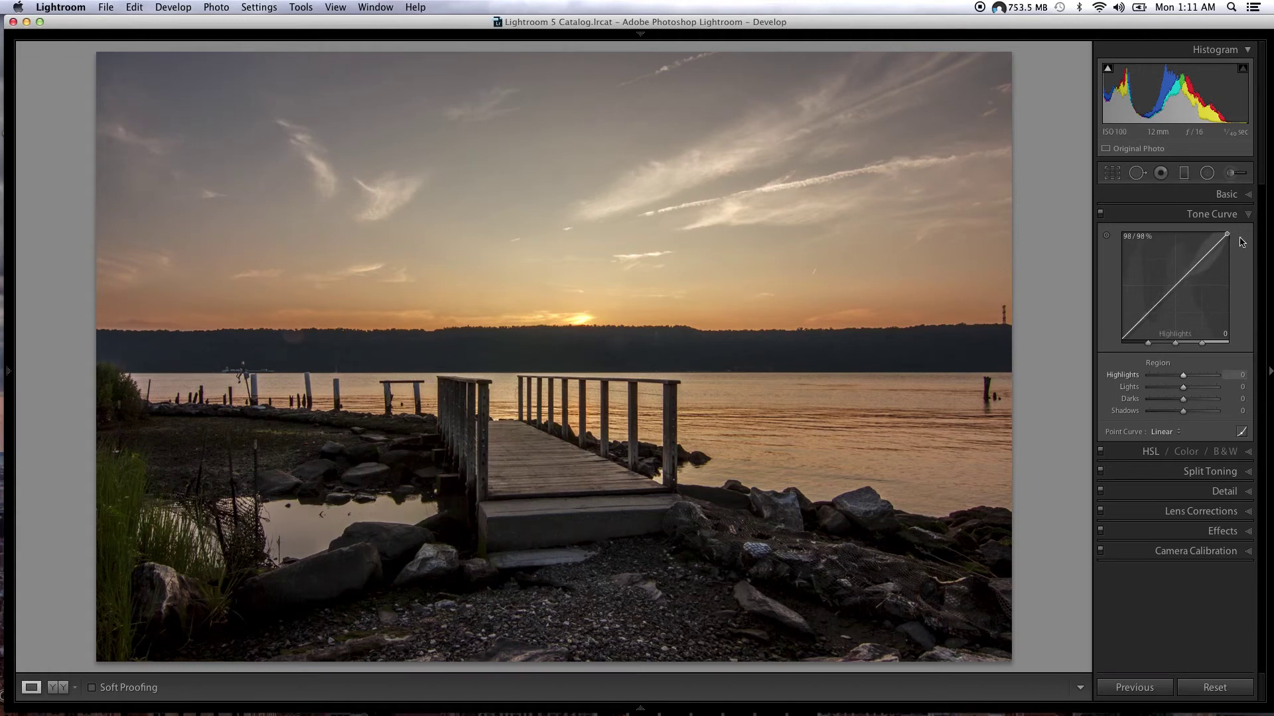
left_click(1248, 217)
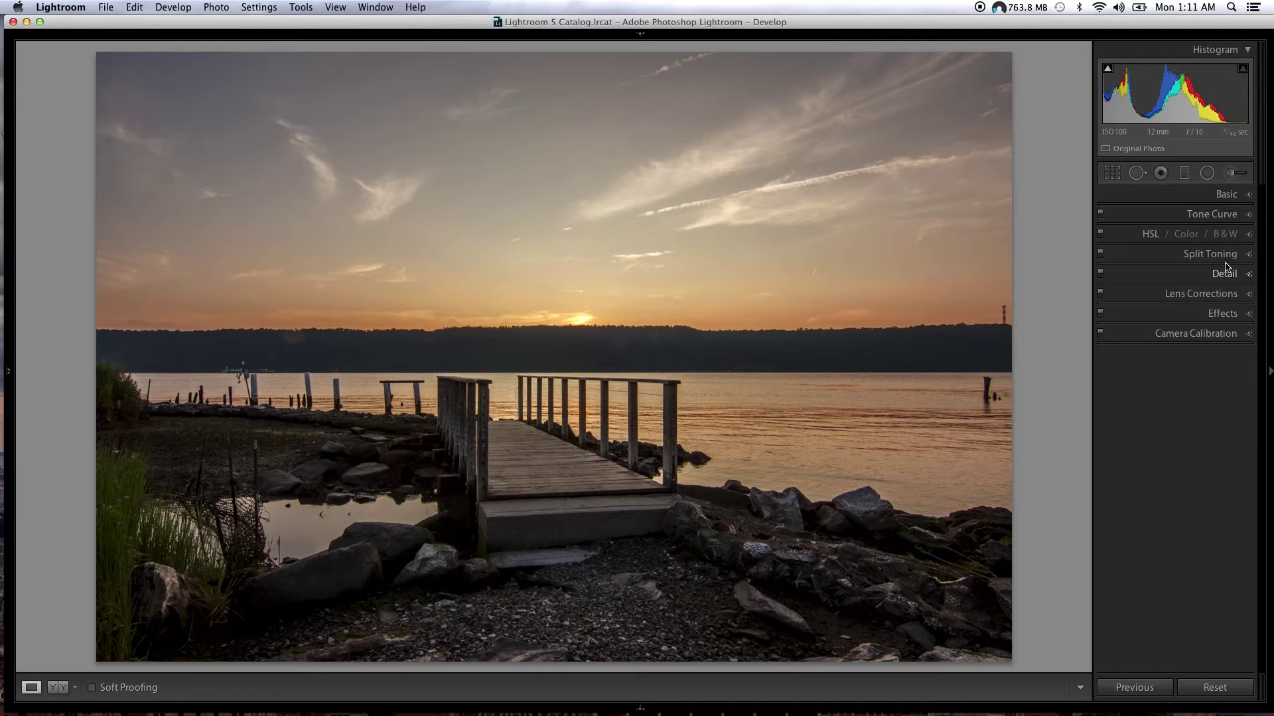
left_click(1249, 235)
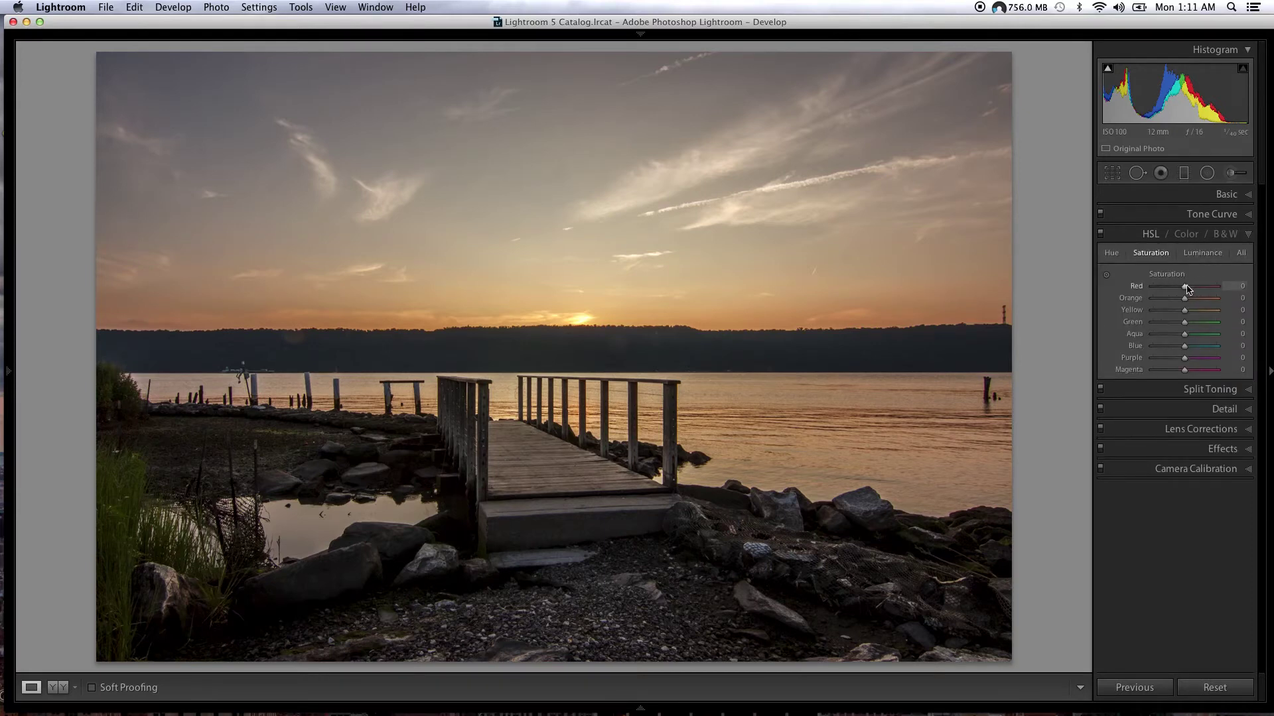
mouse_move(1185, 289)
left_mouse_down()
mouse_move(1164, 290)
mouse_move(1198, 292)
left_mouse_up()
key("Down")
key("Down")
key("Down")
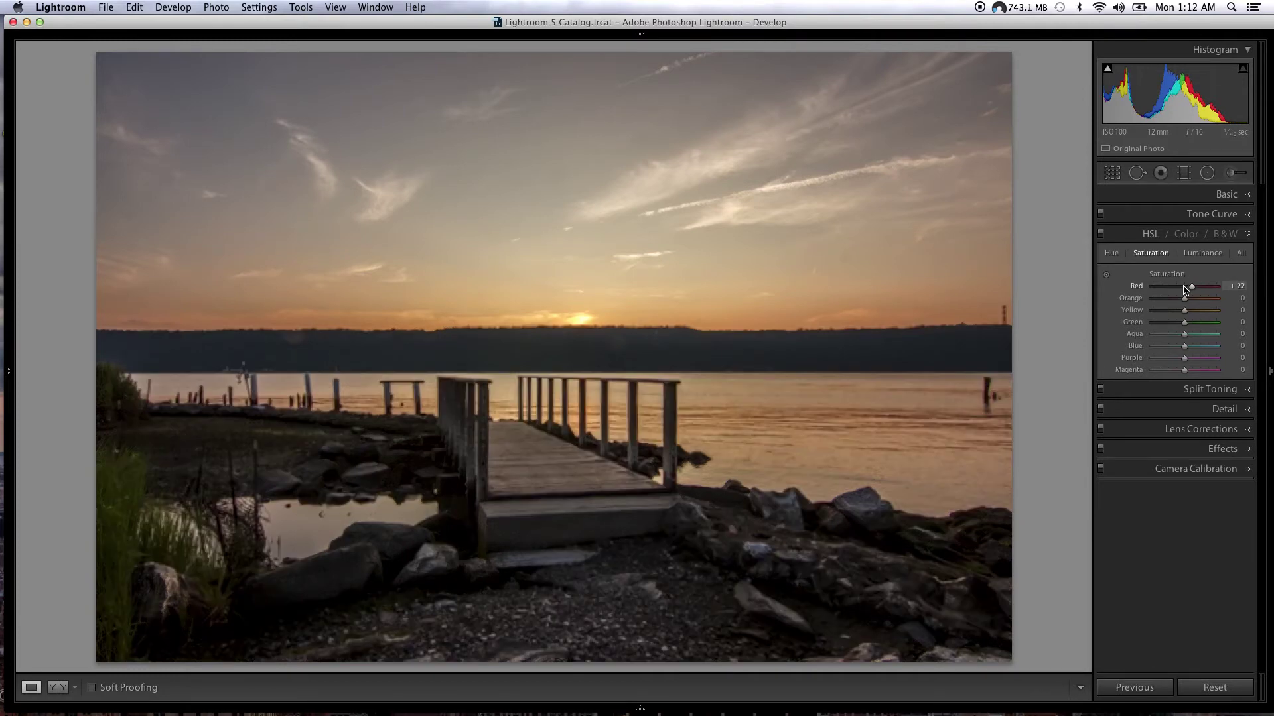
key("Down")
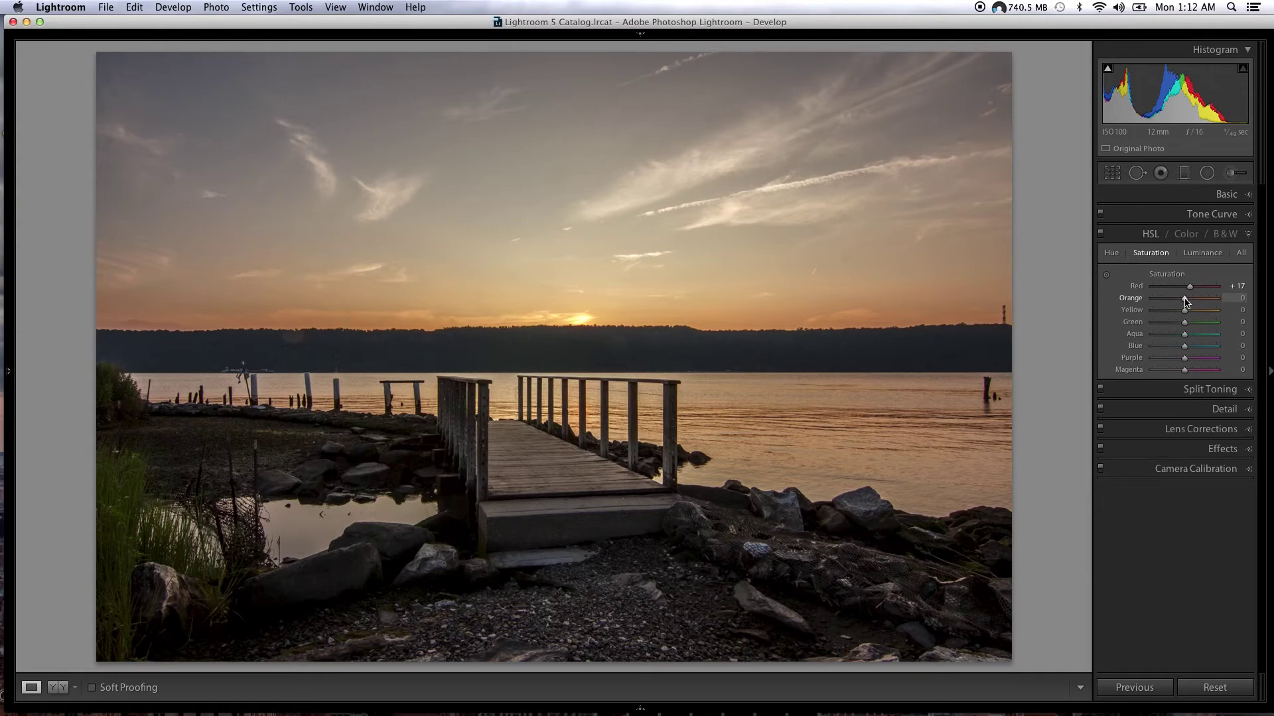
left_click_drag(1186, 302, 1187, 302)
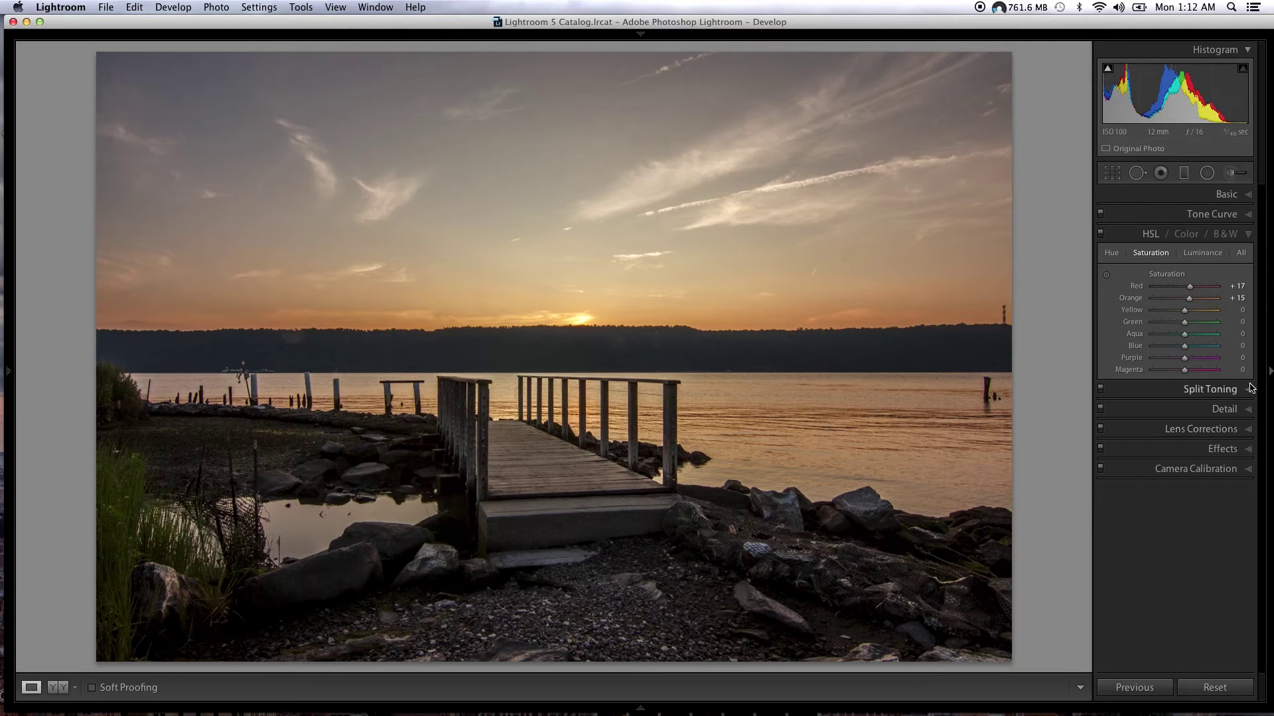
left_click(1250, 236)
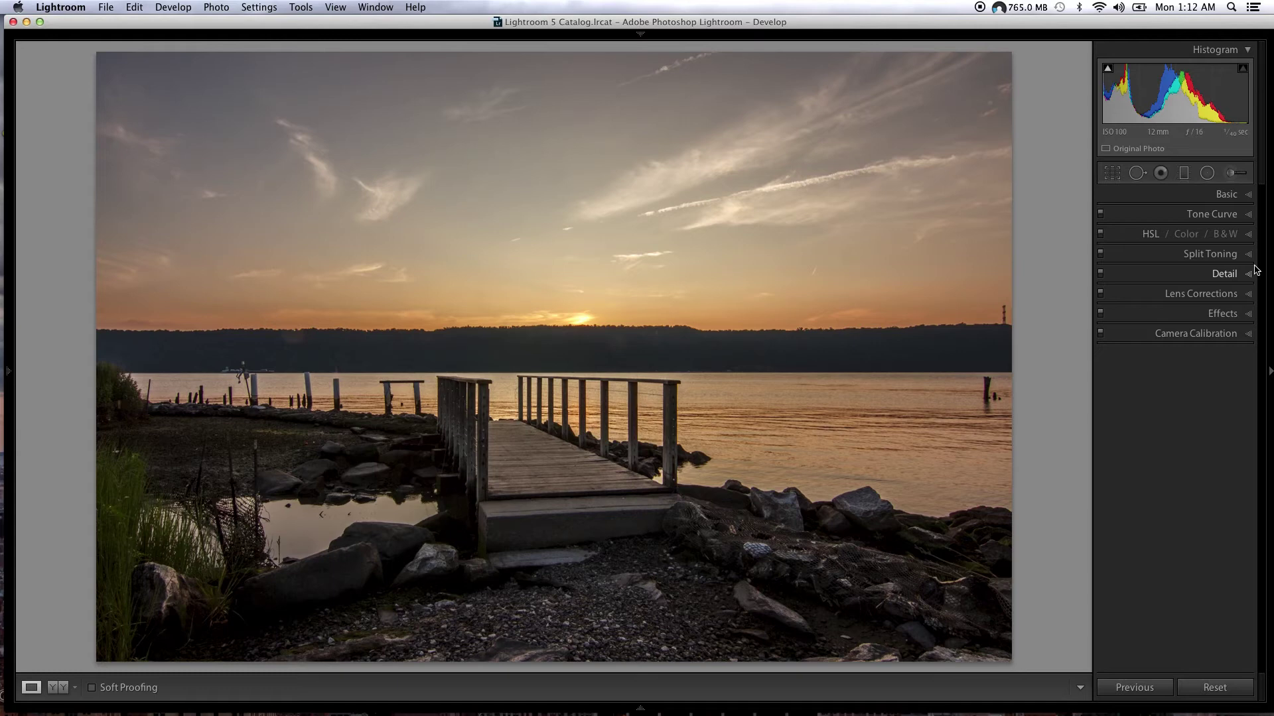
- Inspect the distant treeline up close and try Remove Chromatic Aberration on the photo
left_click(1249, 299)
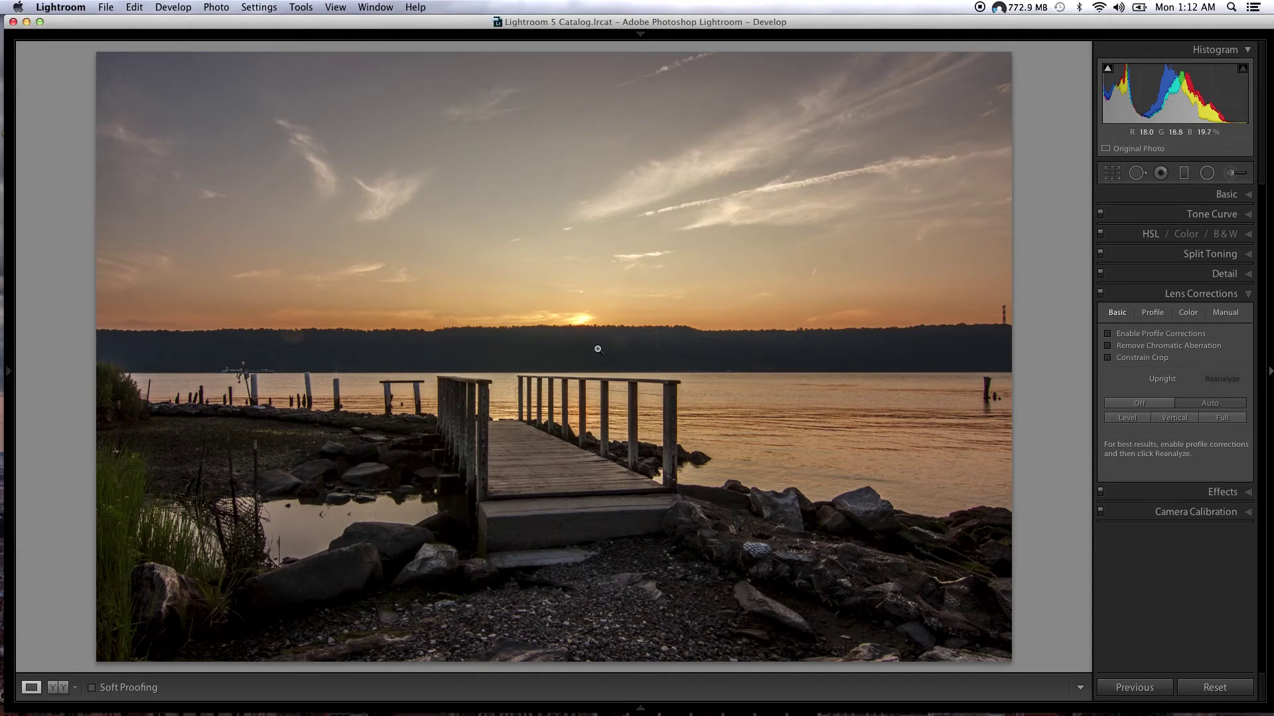
left_click(268, 345)
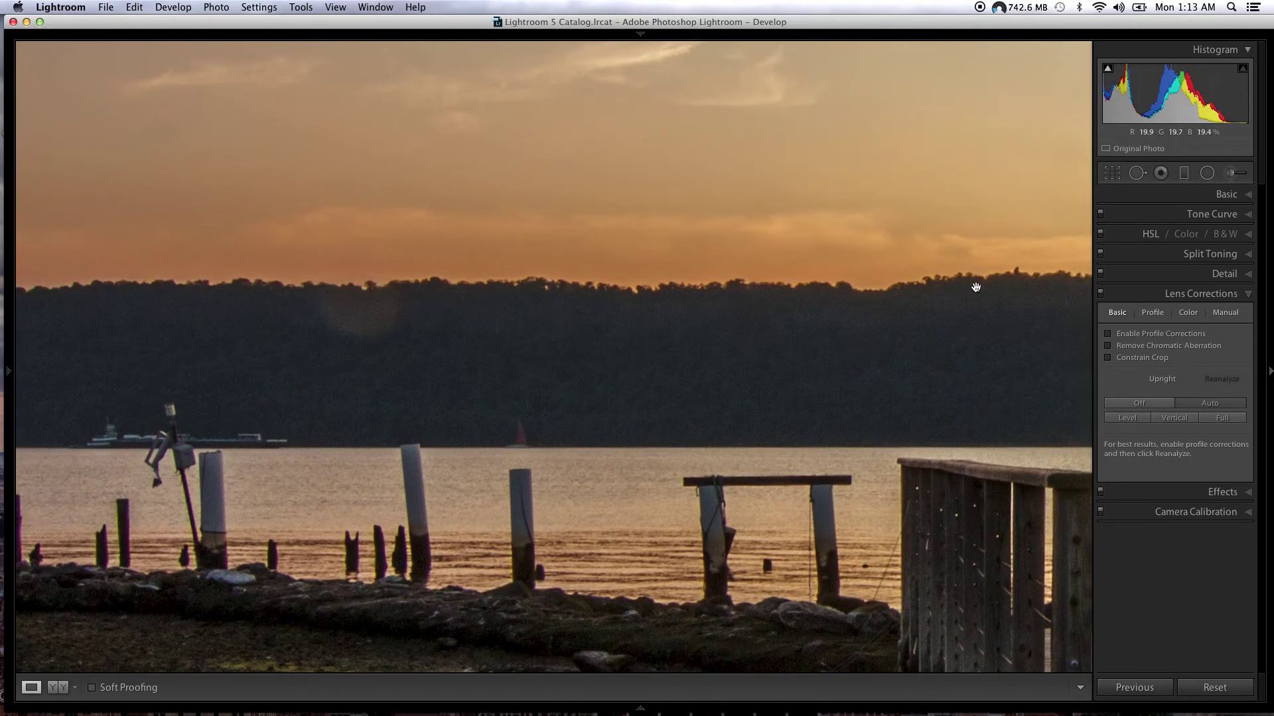
left_click(942, 298)
left_click(1107, 346)
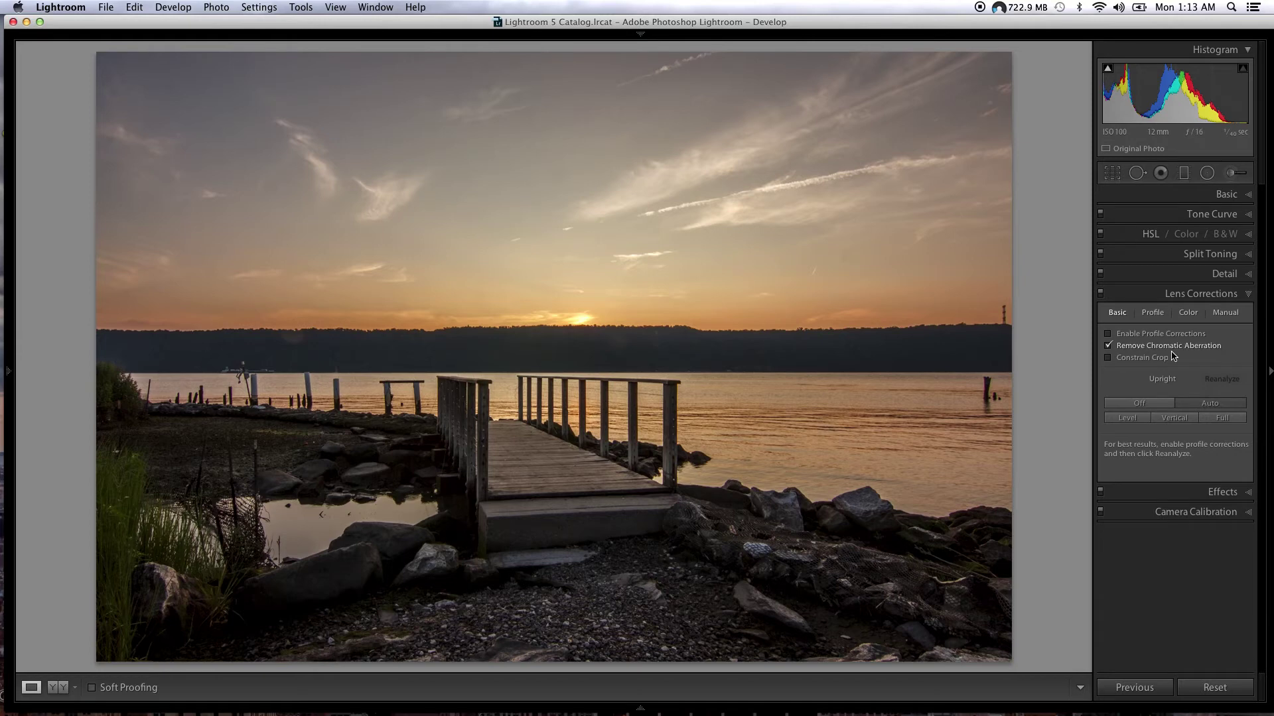
left_click(1108, 346)
left_click(1248, 294)
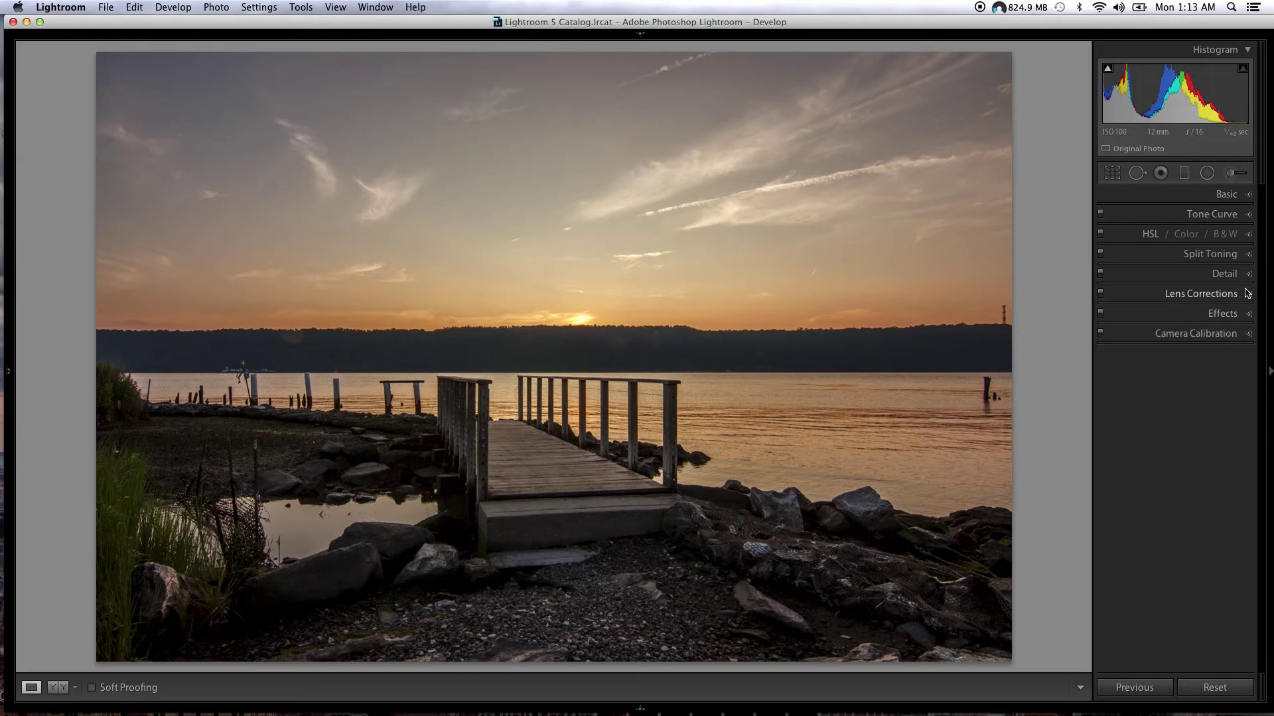
- Heal two spots on the dark hillside, one above the old pilings and one just below the sun, using Spot Removal at size 76
left_click(1137, 175)
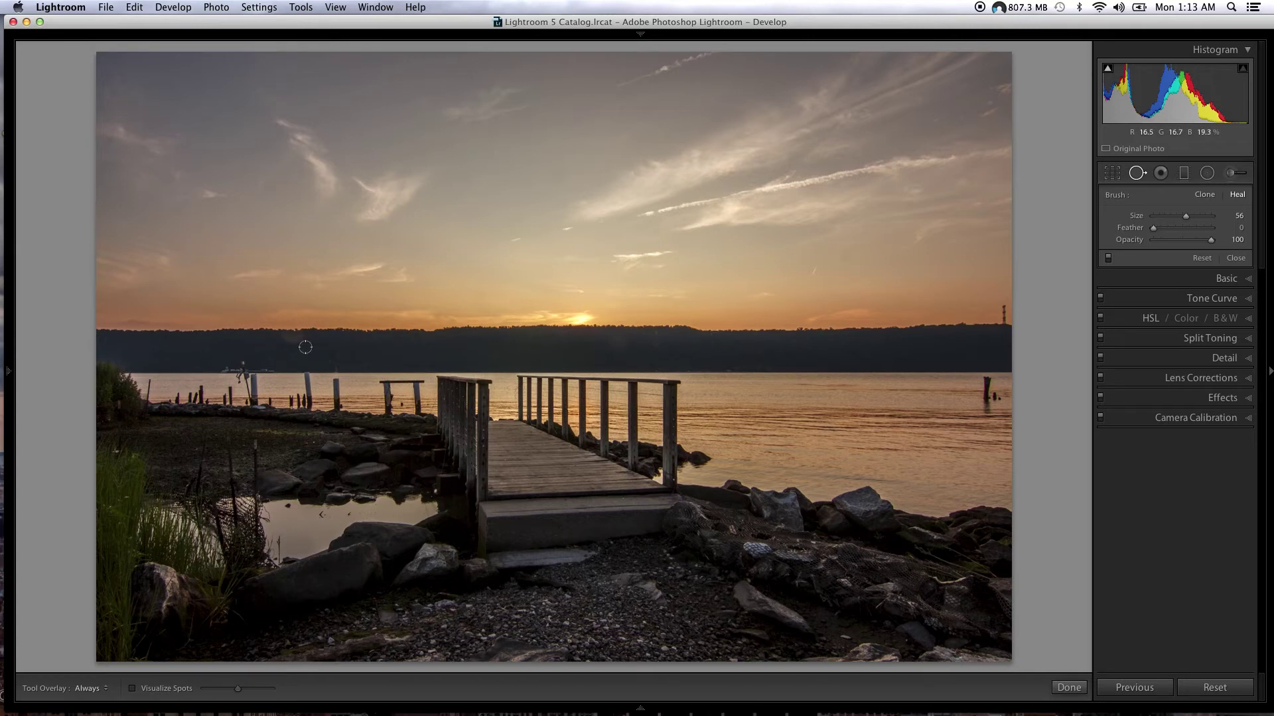
scroll(297, 344, "up", 4)
left_click(292, 336)
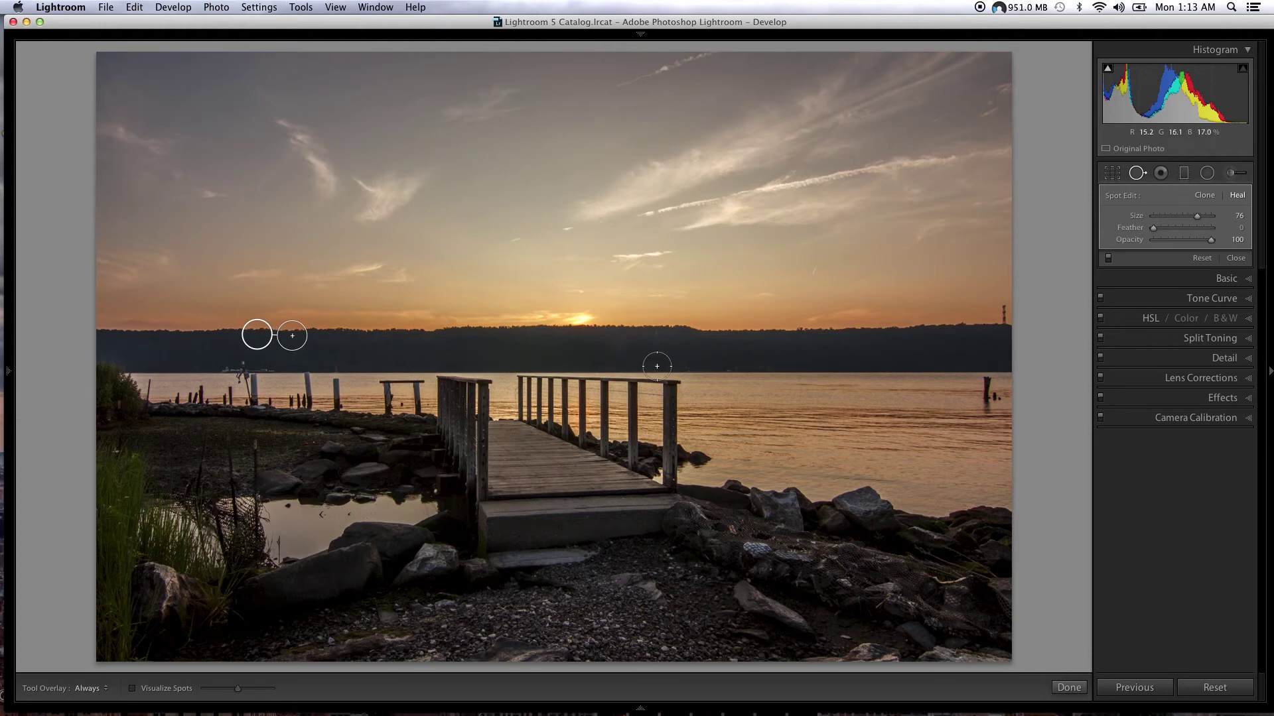
key("Escape")
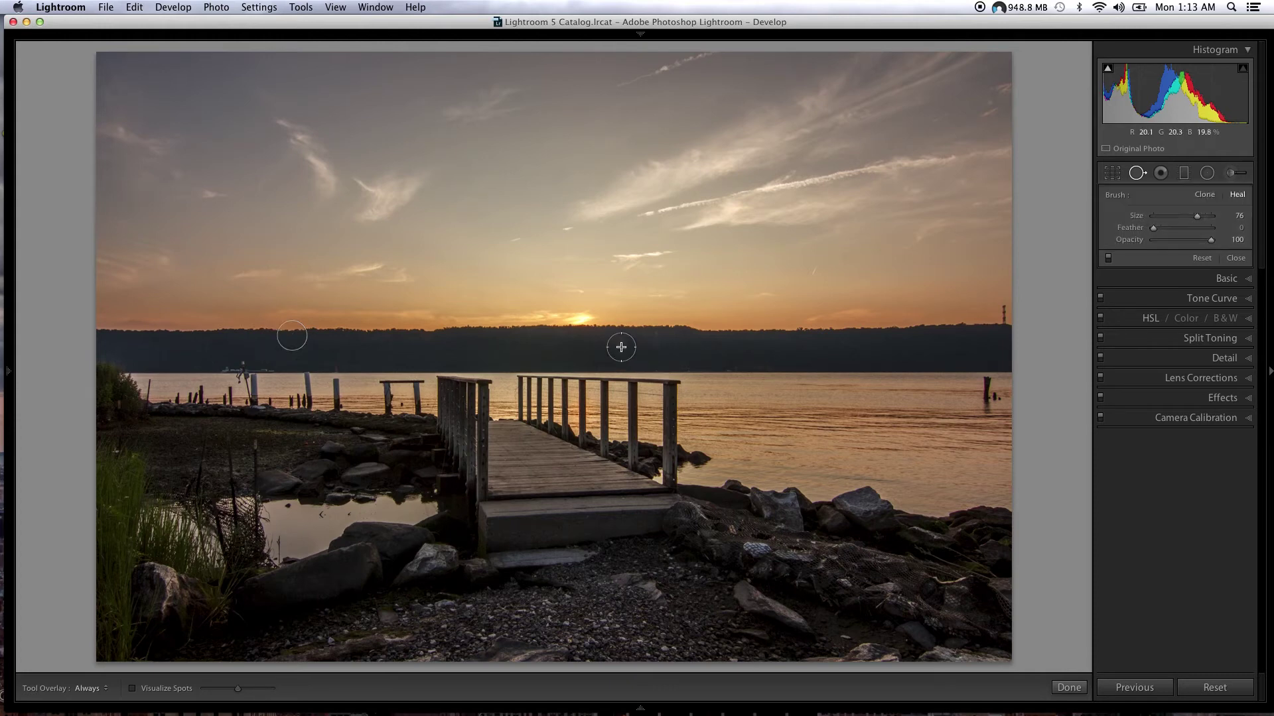
left_click(621, 347)
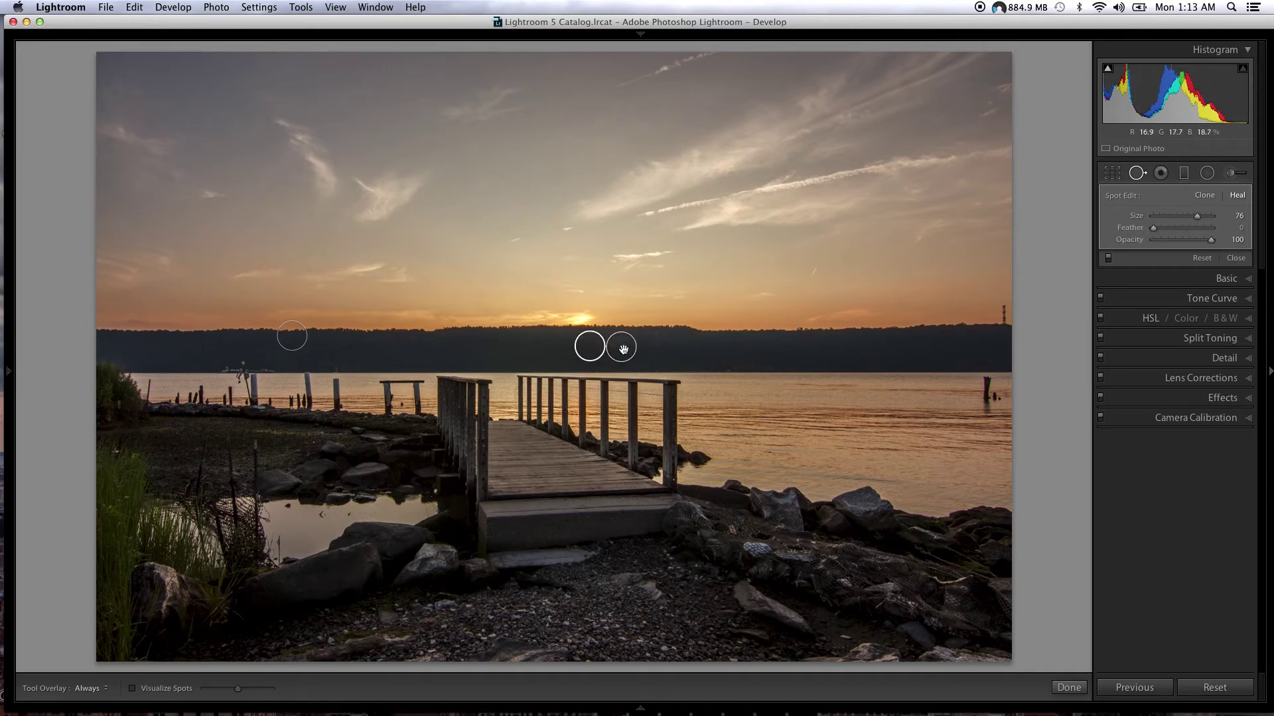
right_click(622, 352)
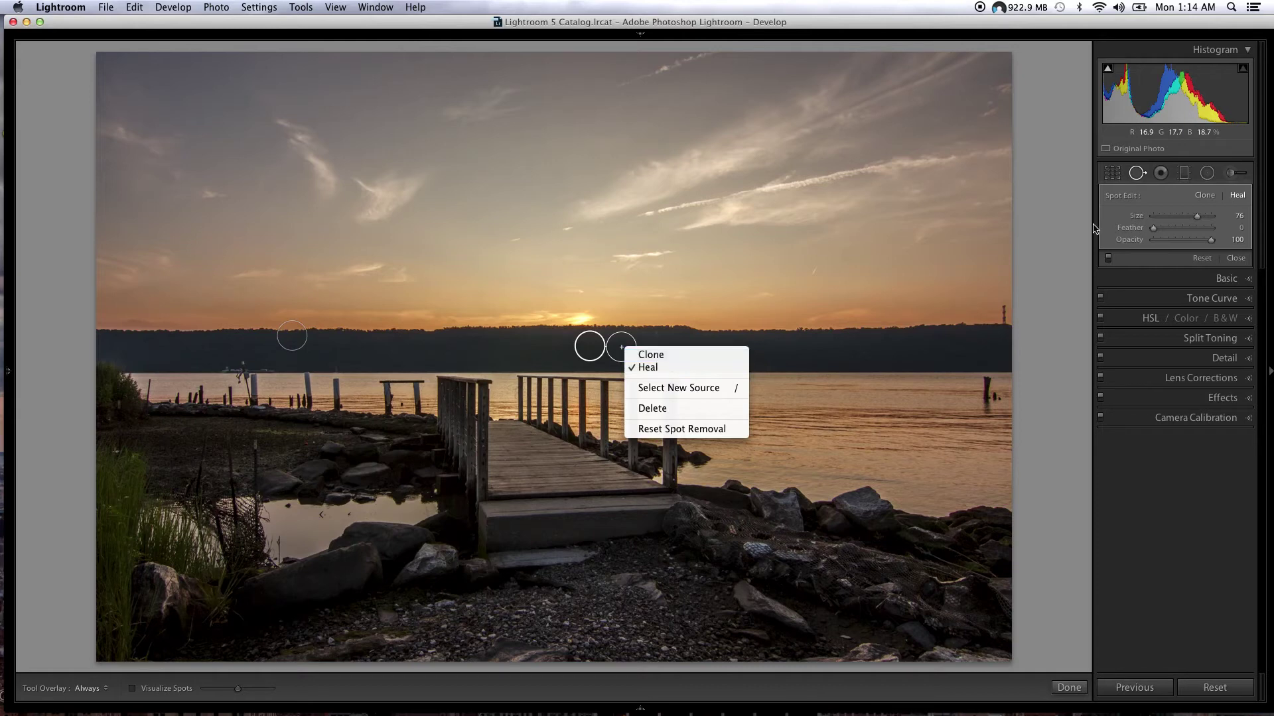
left_click(1138, 173)
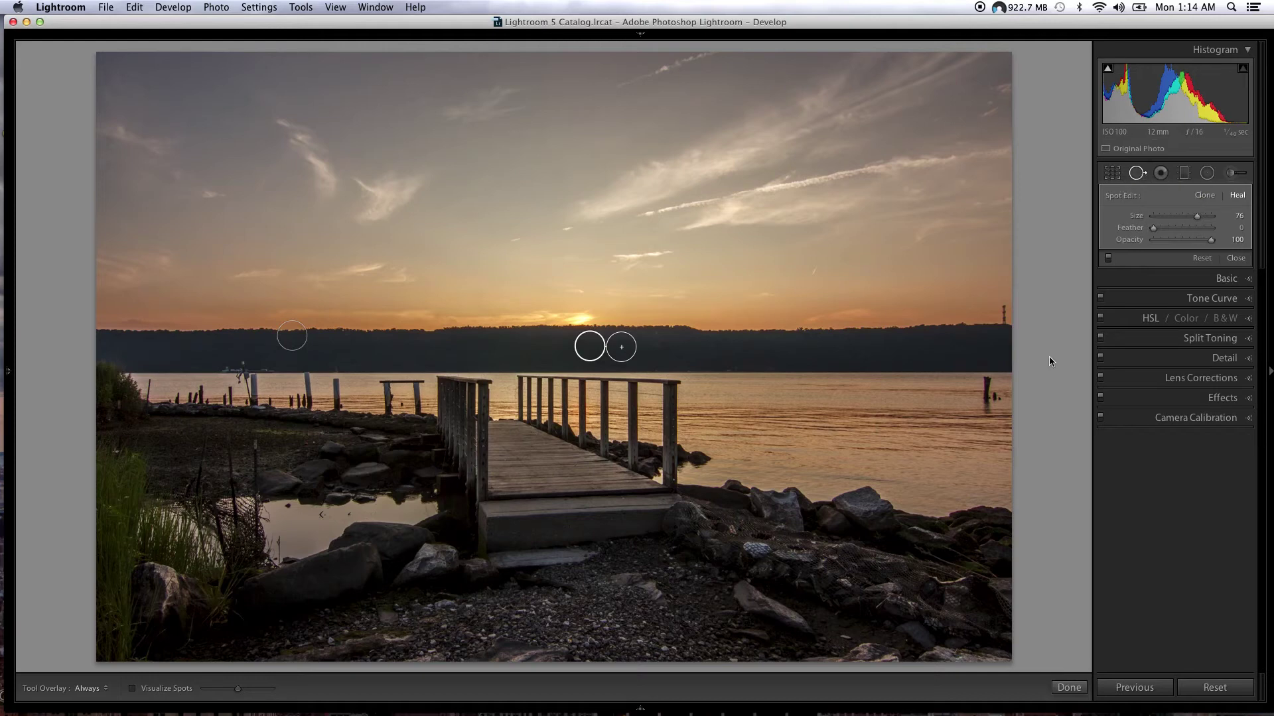
left_click(1069, 688)
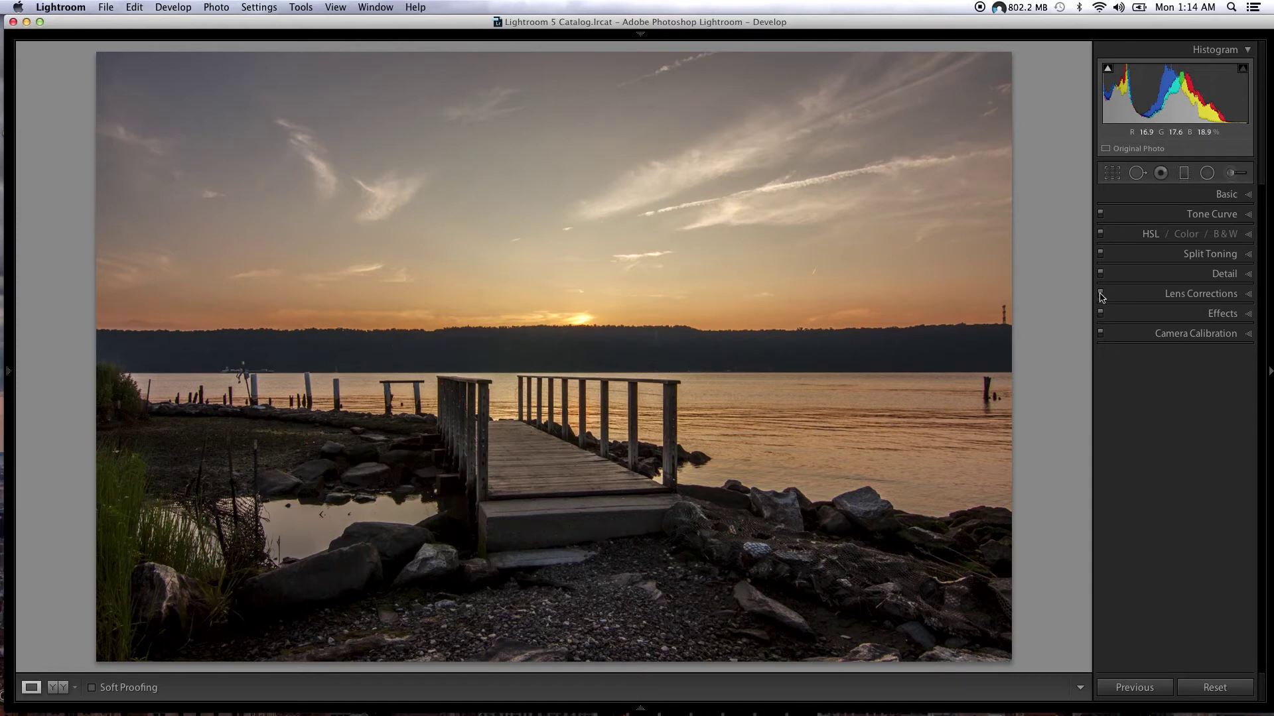
- Warm the white balance temperature to 6048 and set Contrast to +20
left_click(1248, 195)
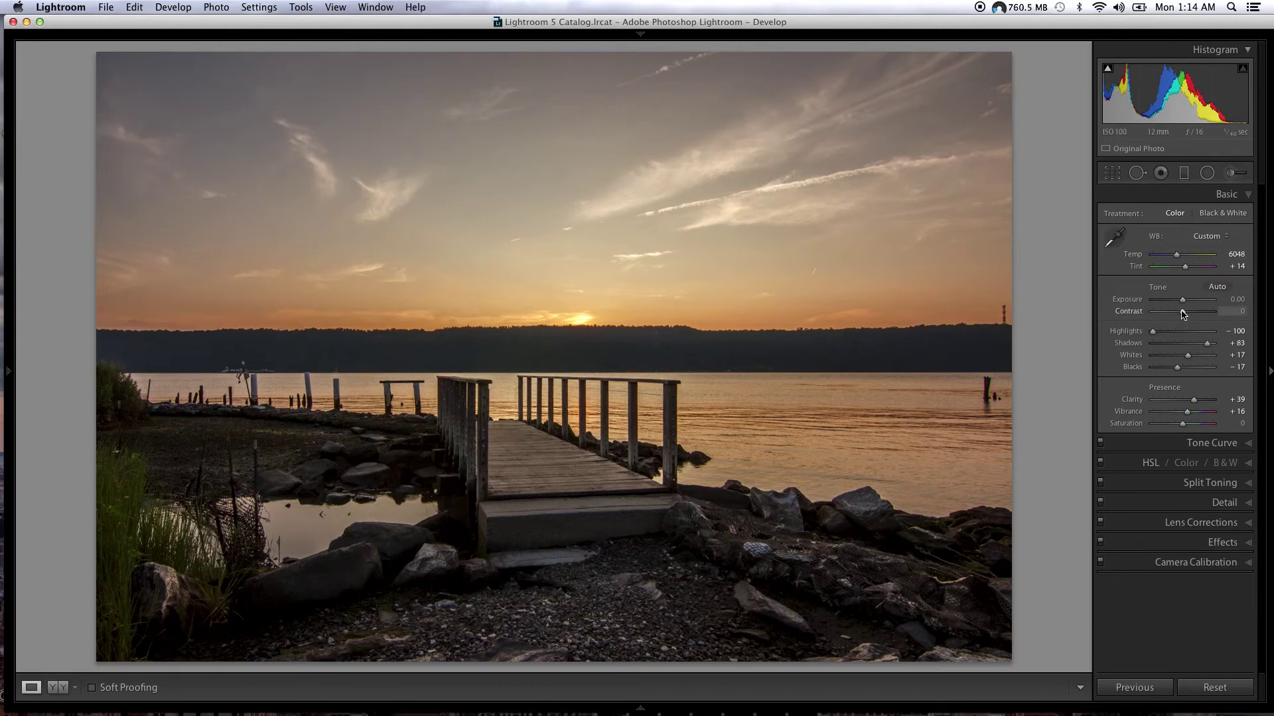
key("Down")
key("Down")
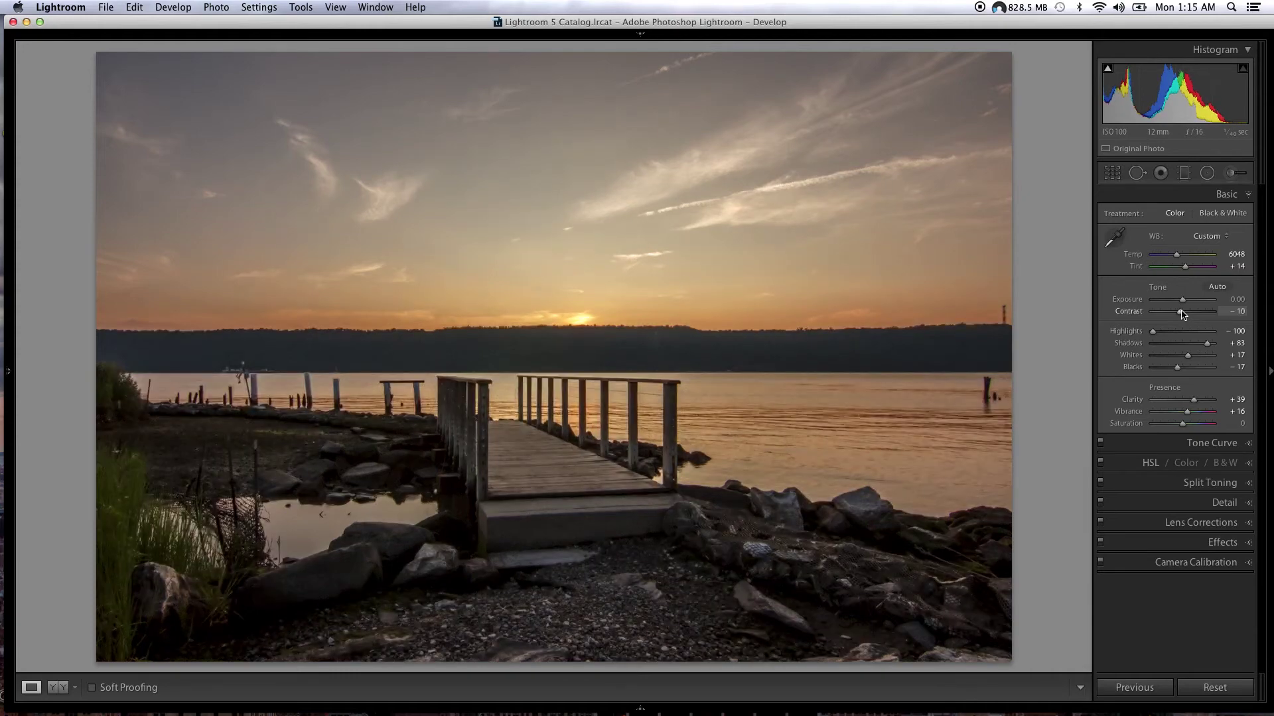
left_click_drag(1182, 314, 1184, 314)
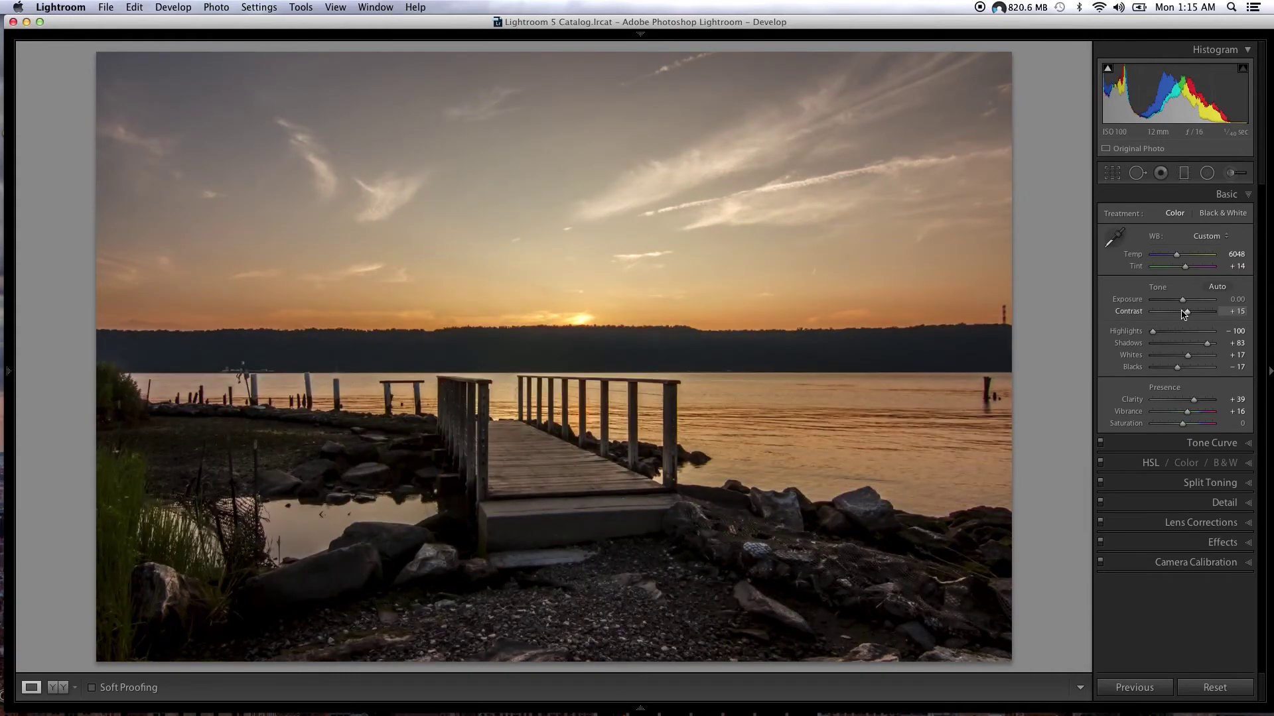
left_click_drag(1184, 313, 1186, 314)
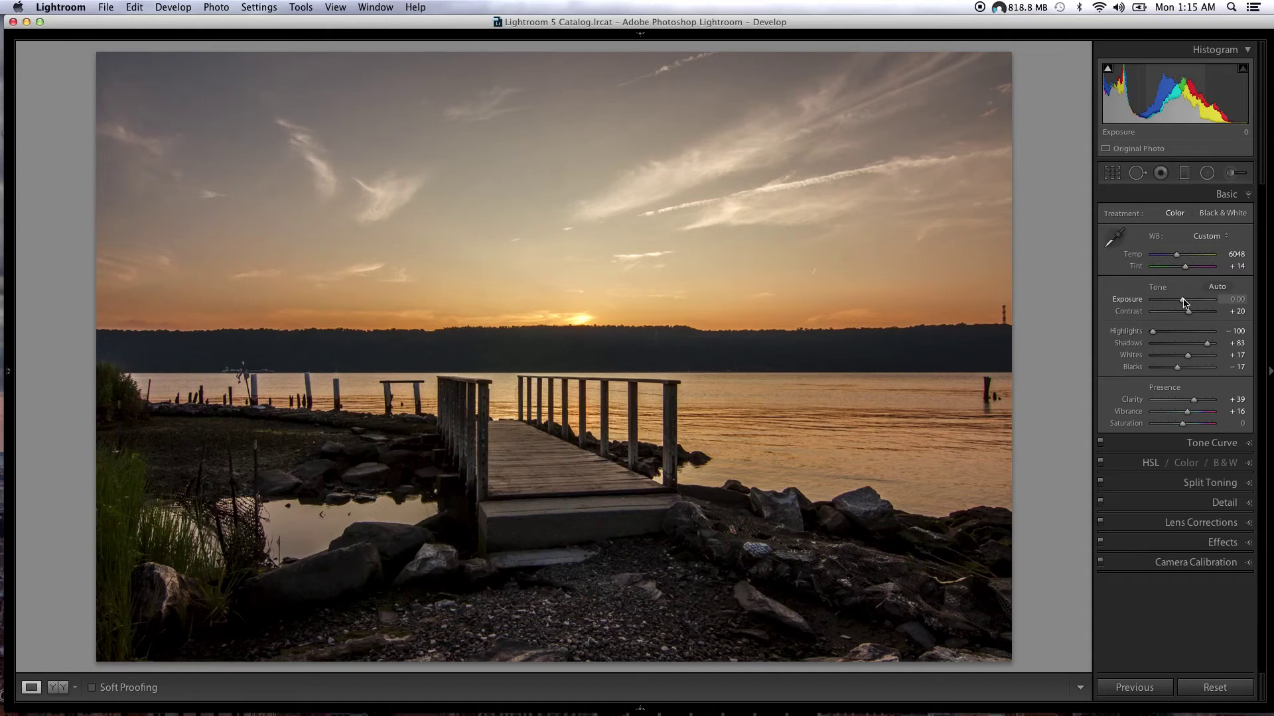
- Set Exposure to +0.40 and briefly check the photo's info overlay
key("Up")
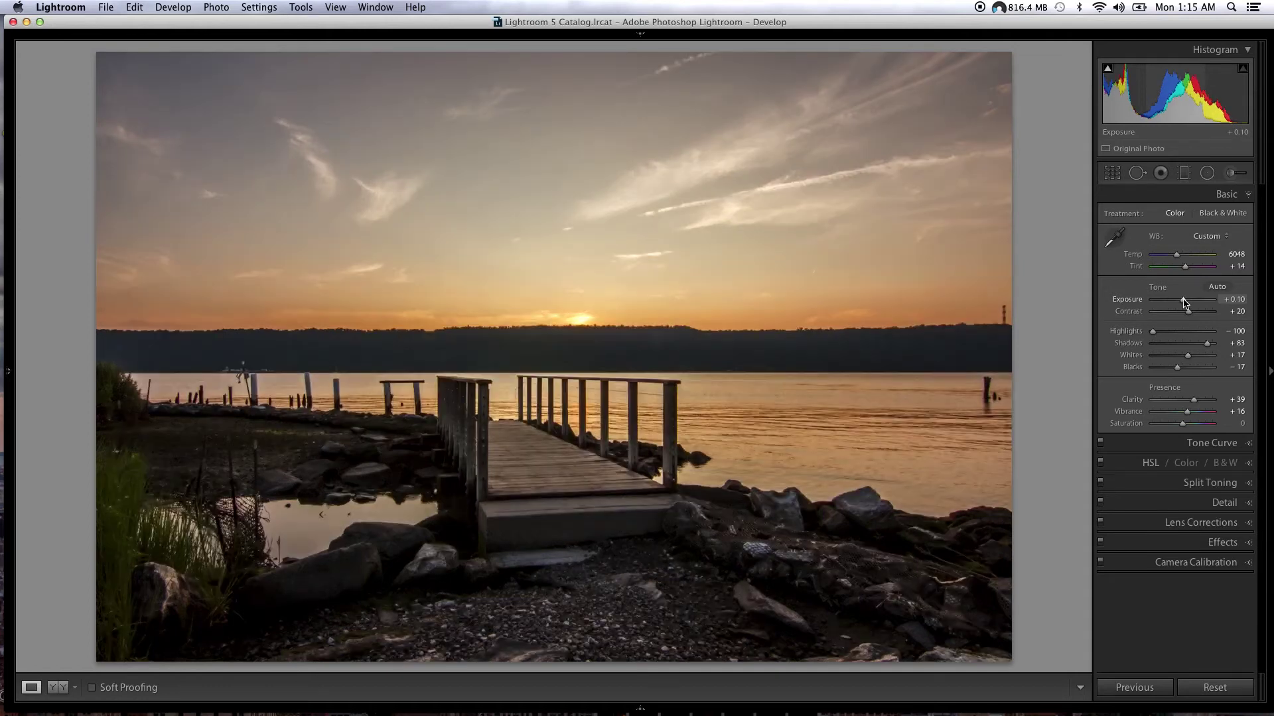
key("Up")
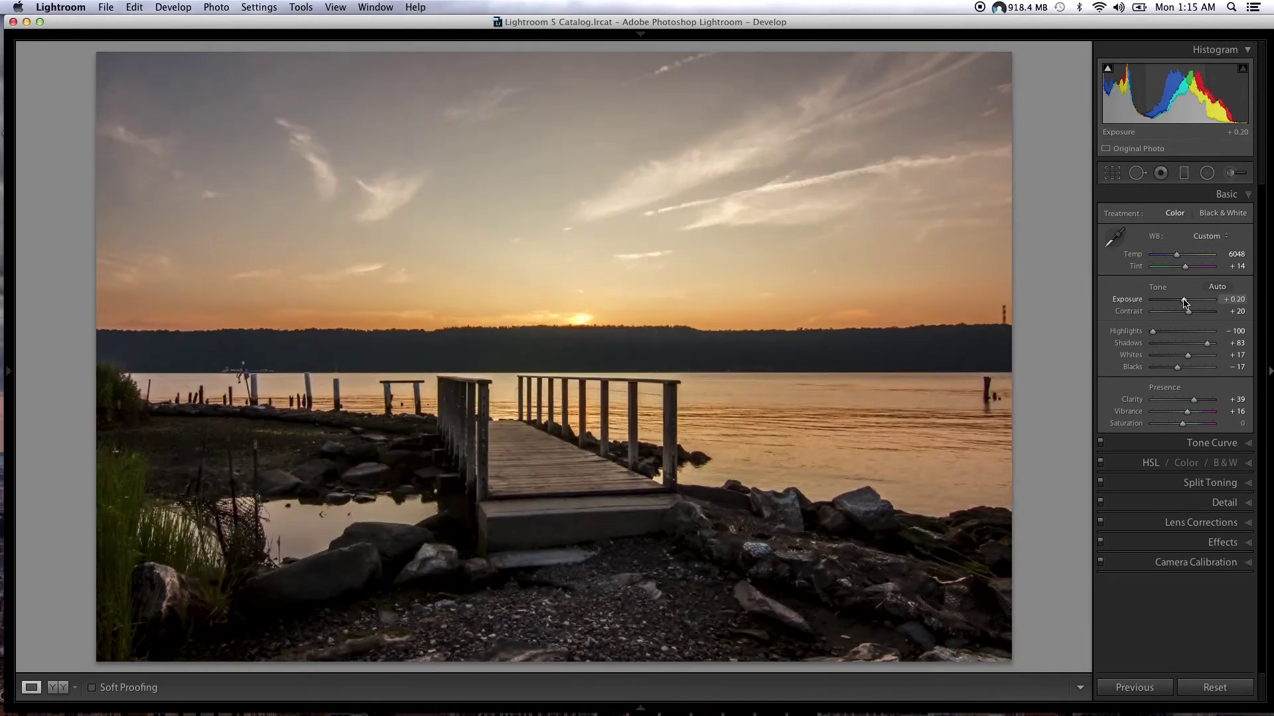
key("Up")
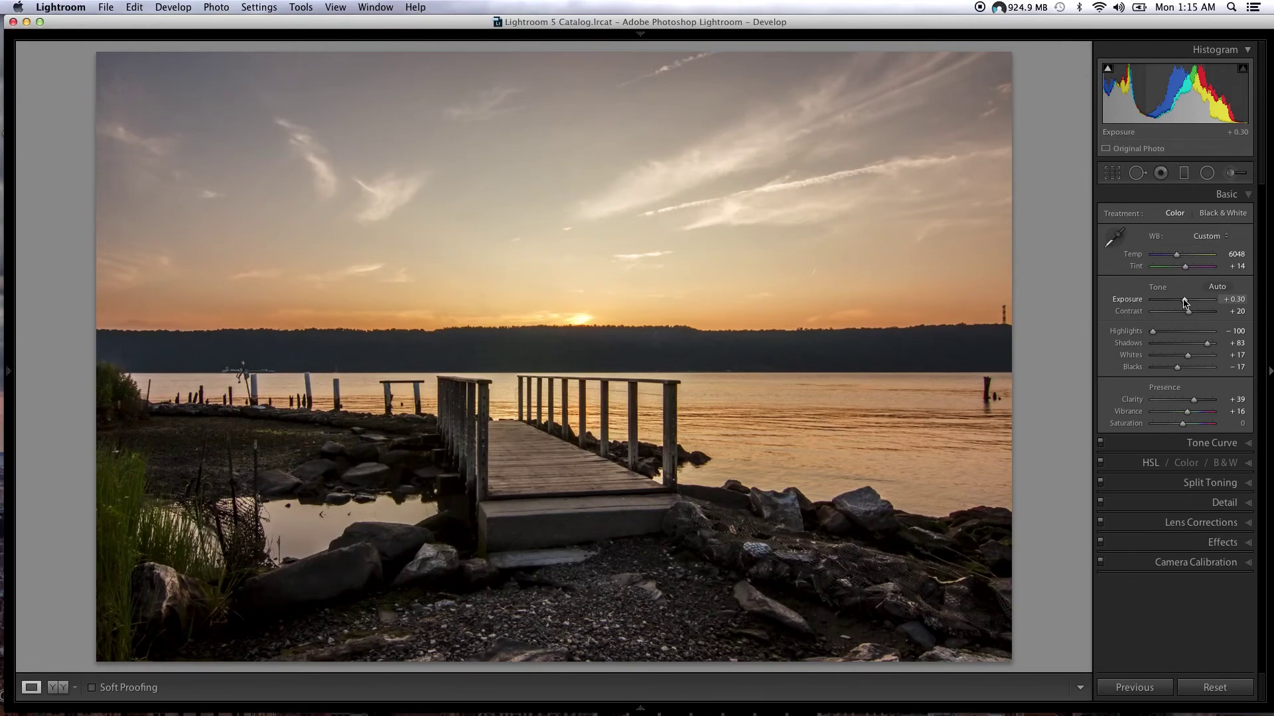
key("Up")
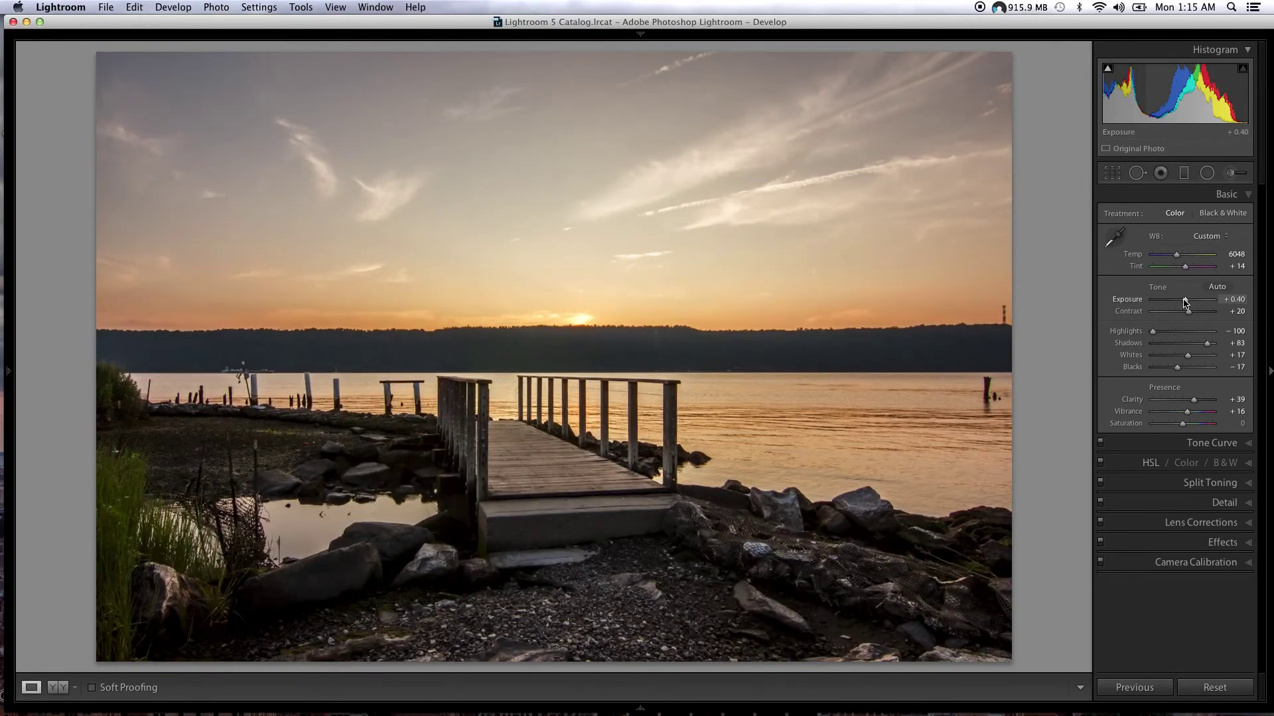
key("i")
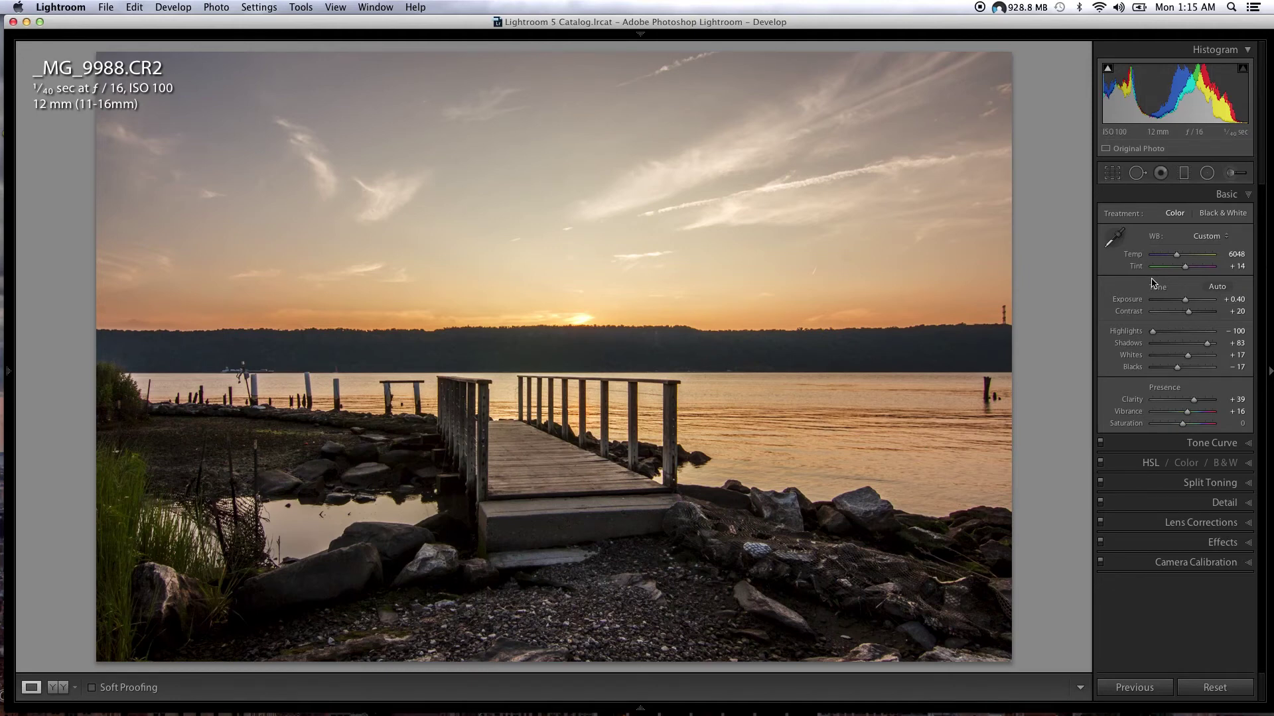
key("i")
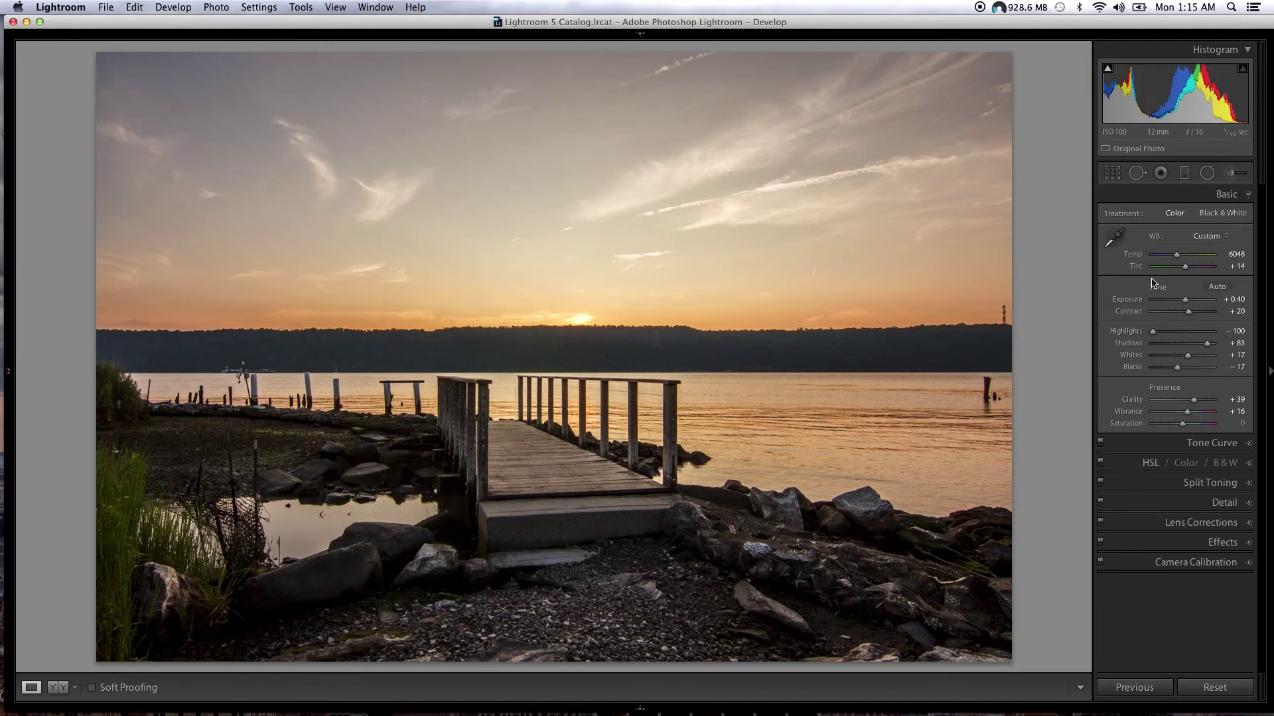
- Check the photo's info overlay and compare the edited photo with its unedited version several times
key("i")
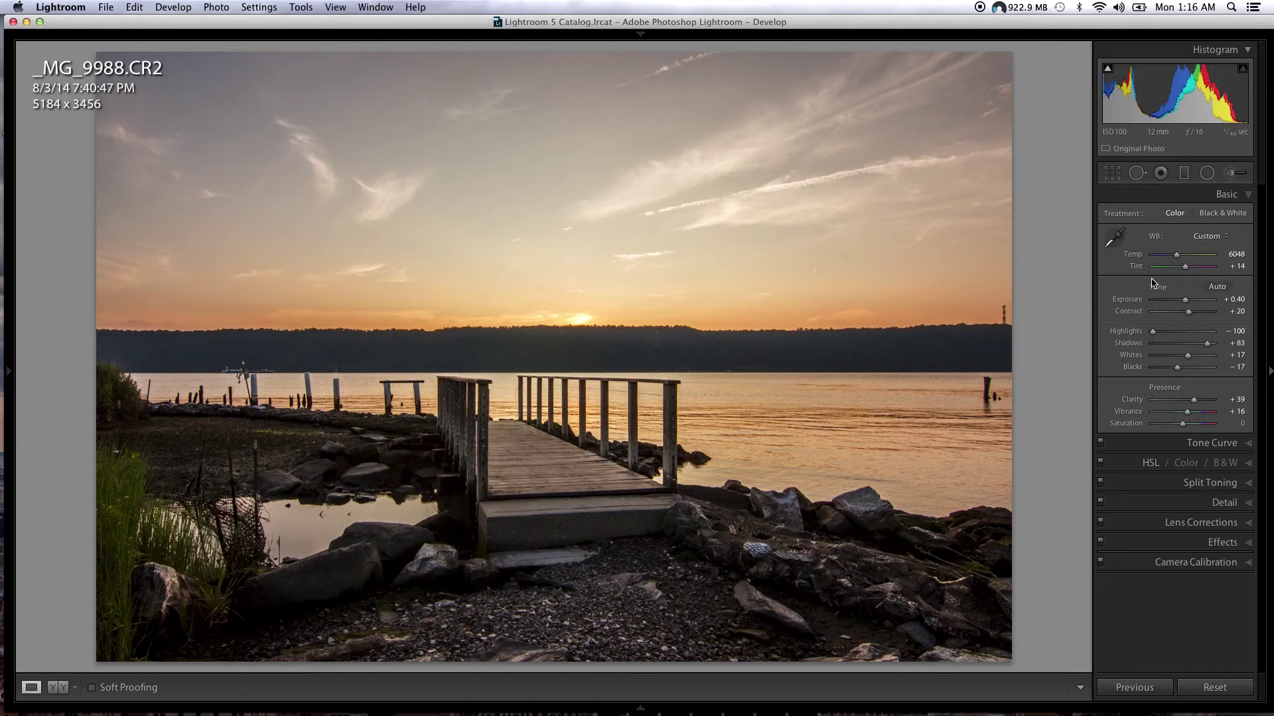
key("i")
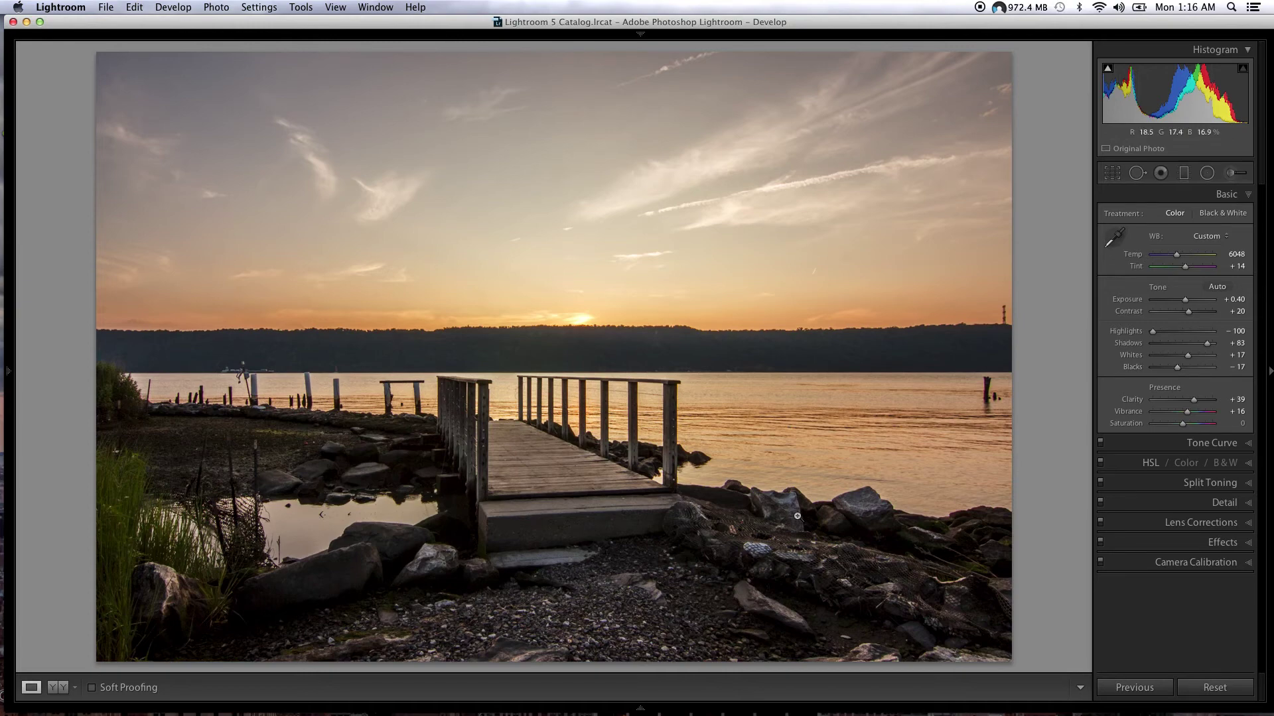
key("backslash")
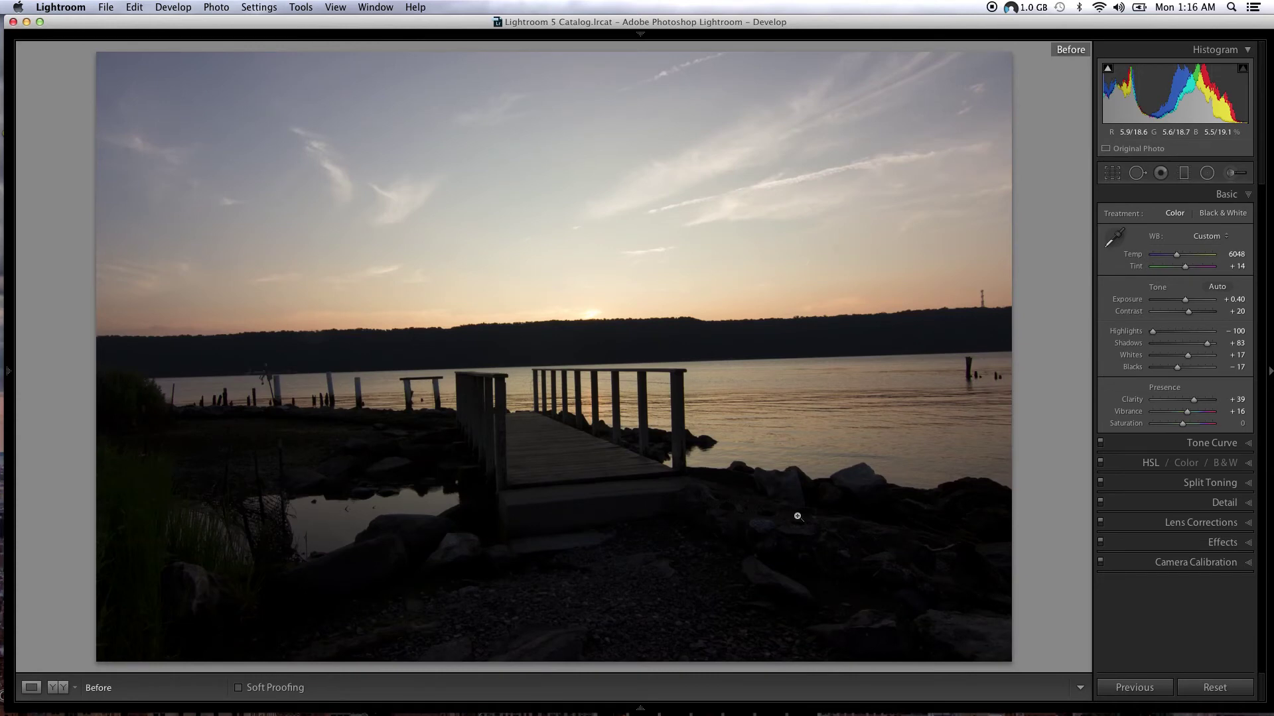
key("backslash")
key("backslash")
key("backslash")
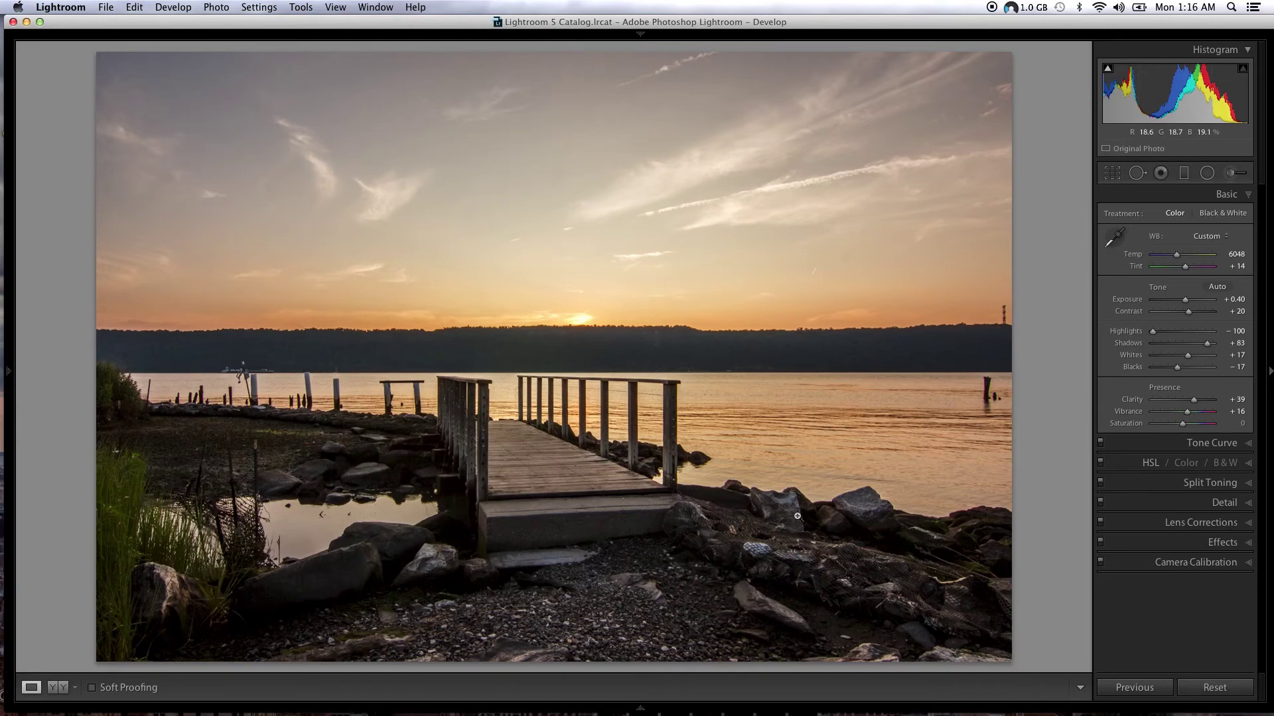
key("backslash")
key("backslash")
key("backslash")
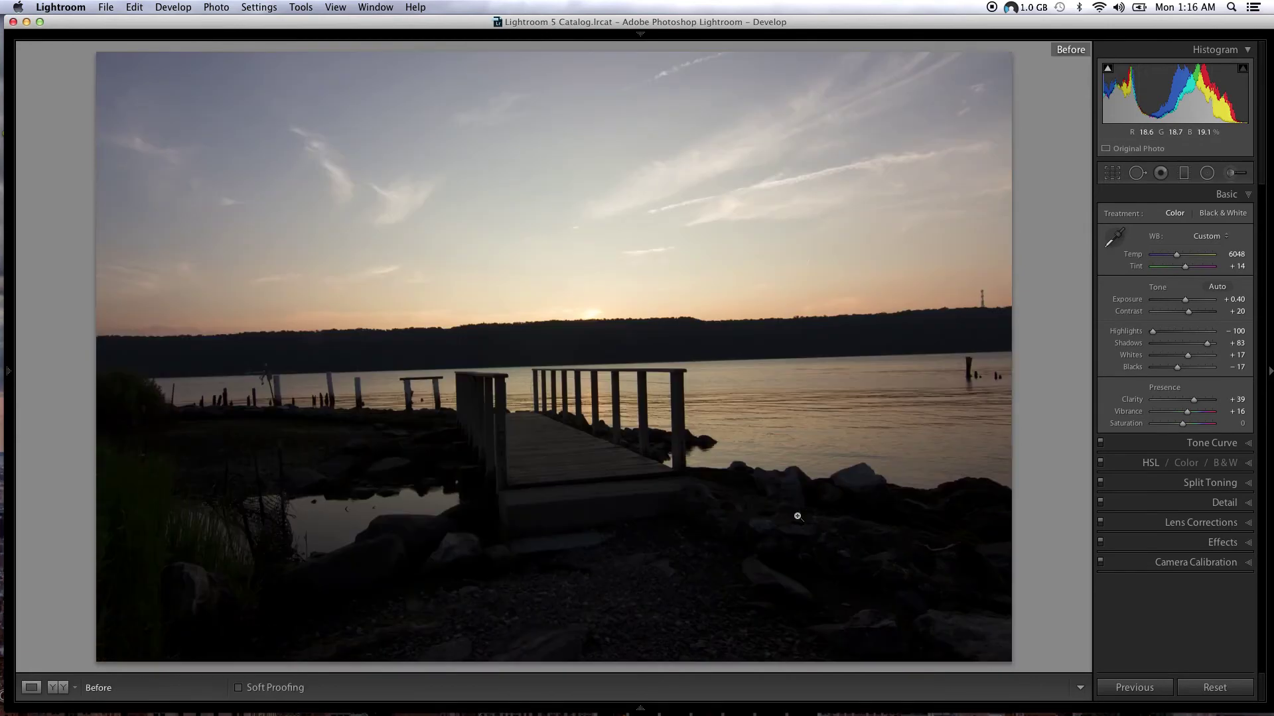
key("backslash")
key("backslash")
key("backslash")
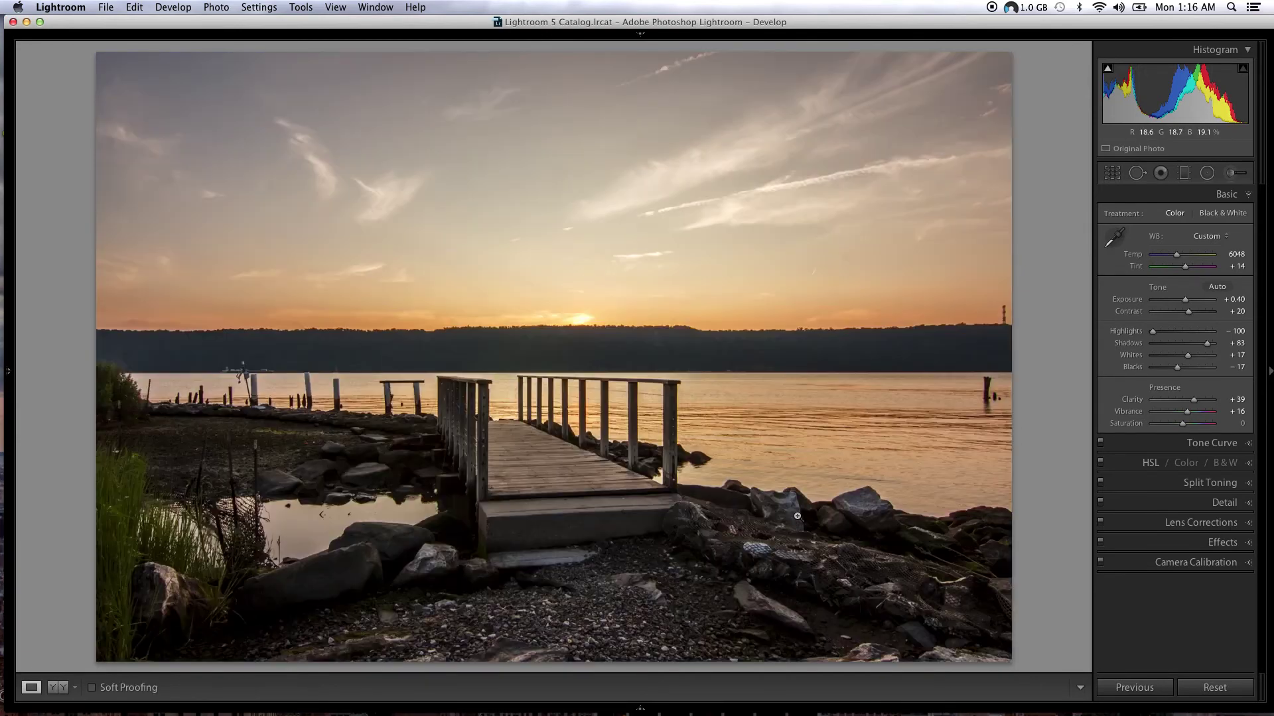
key("backslash")
key("backslash")
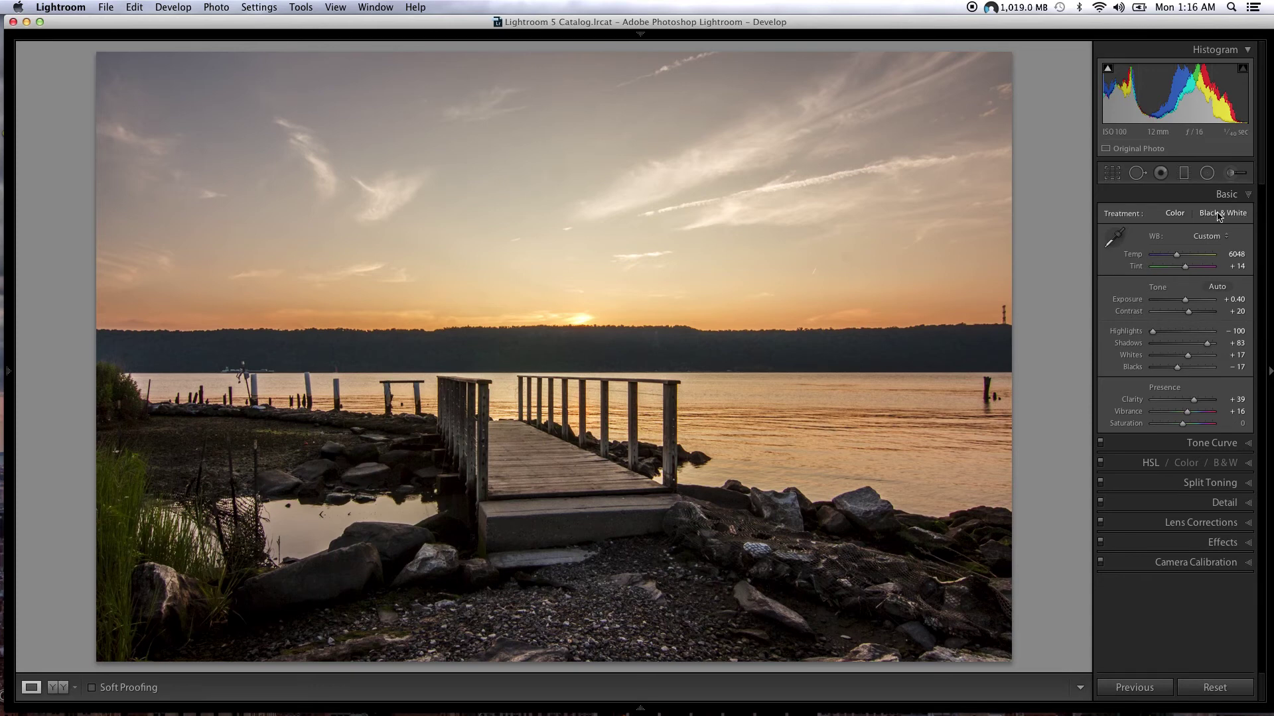
- Set sharpening Amount to 95, Radius to 0.8 and Detail to 30, and Luminance noise reduction to 18
left_click(1249, 196)
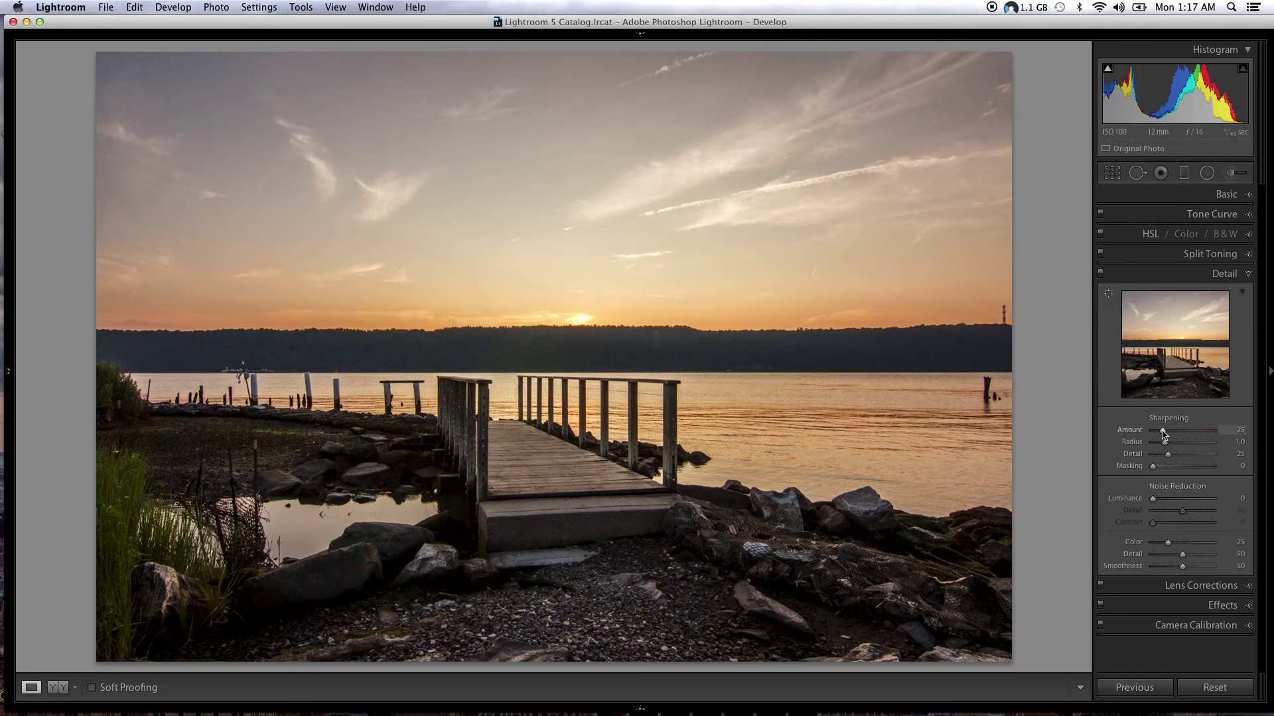
left_click_drag(1162, 431, 1191, 433)
left_click_drag(1165, 442, 1170, 454)
left_click_drag(1152, 499, 1162, 498)
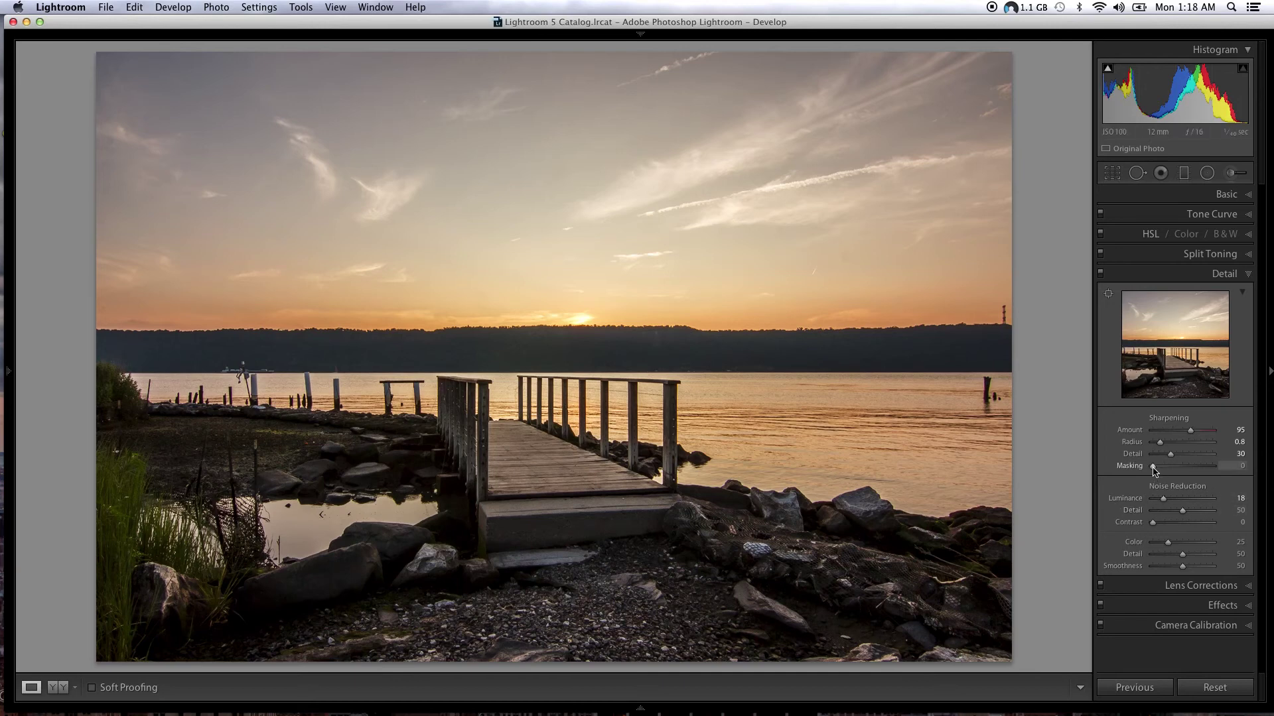
- Set the sharpening Masking to 100 while previewing the mask in black and white
key("alt")
left_click_drag(1154, 467, 1153, 467)
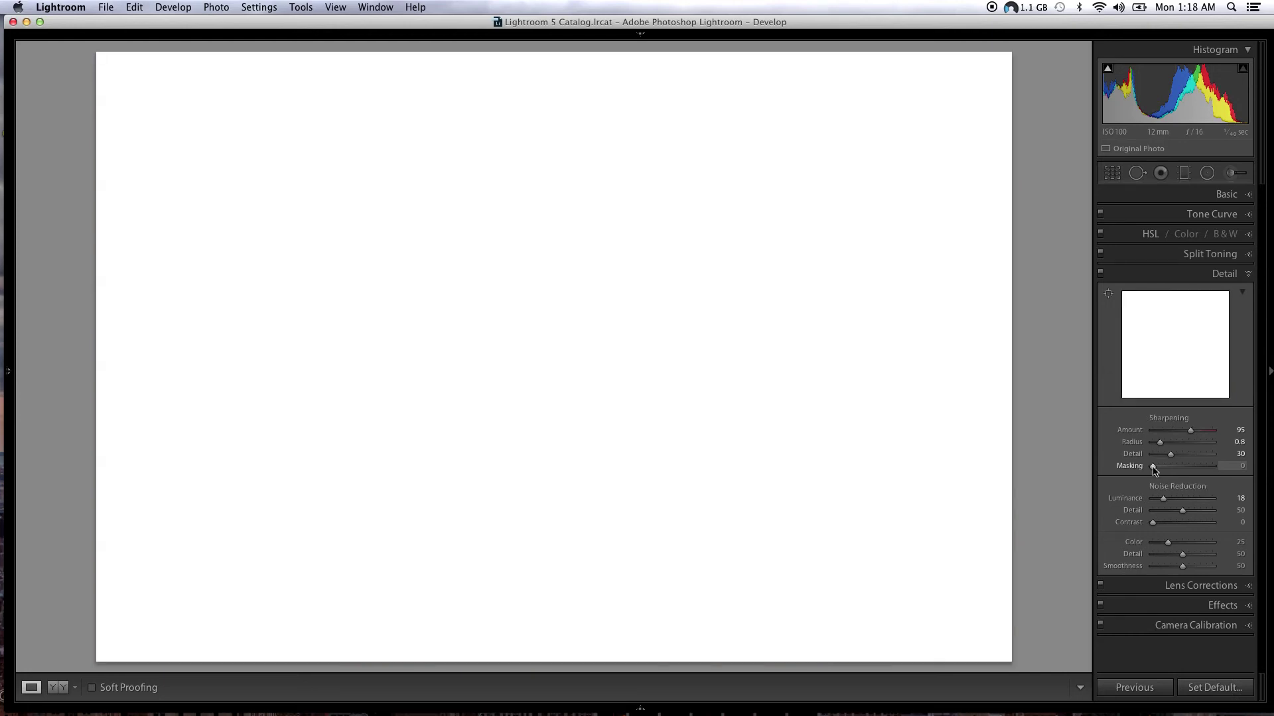
left_click_drag(1154, 467, 1202, 468)
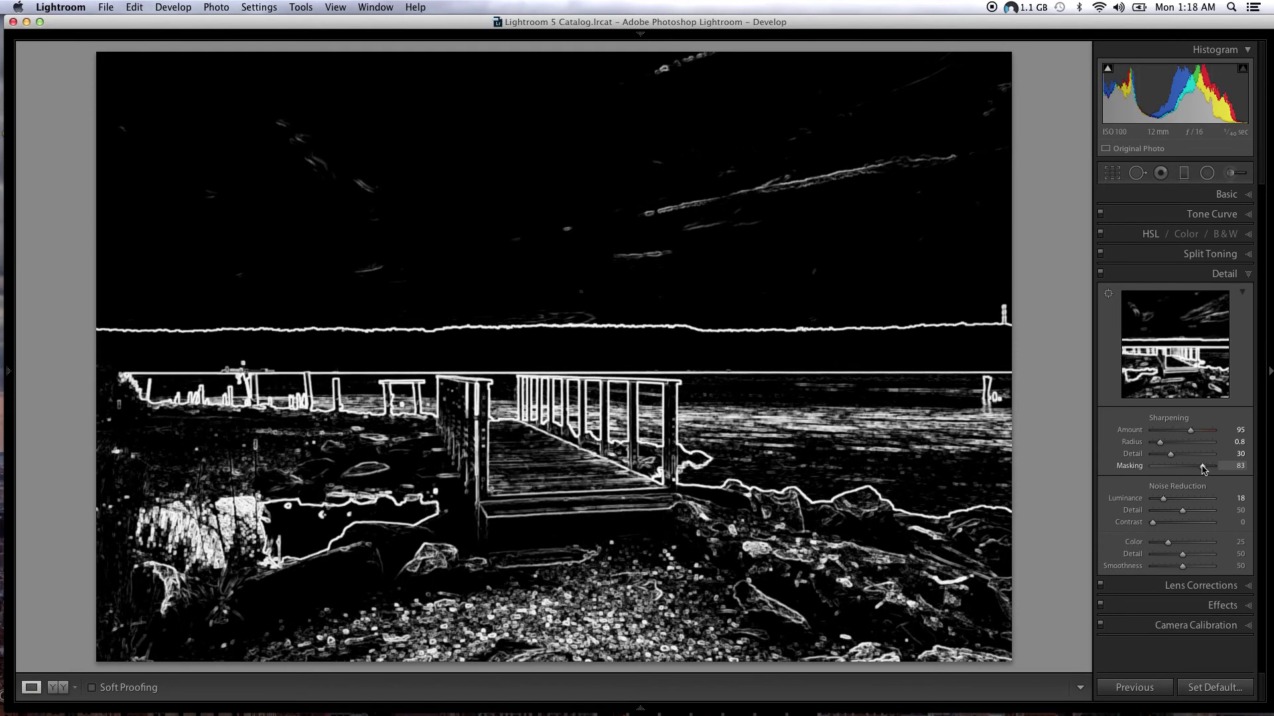
left_click_drag(1203, 469, 1208, 470)
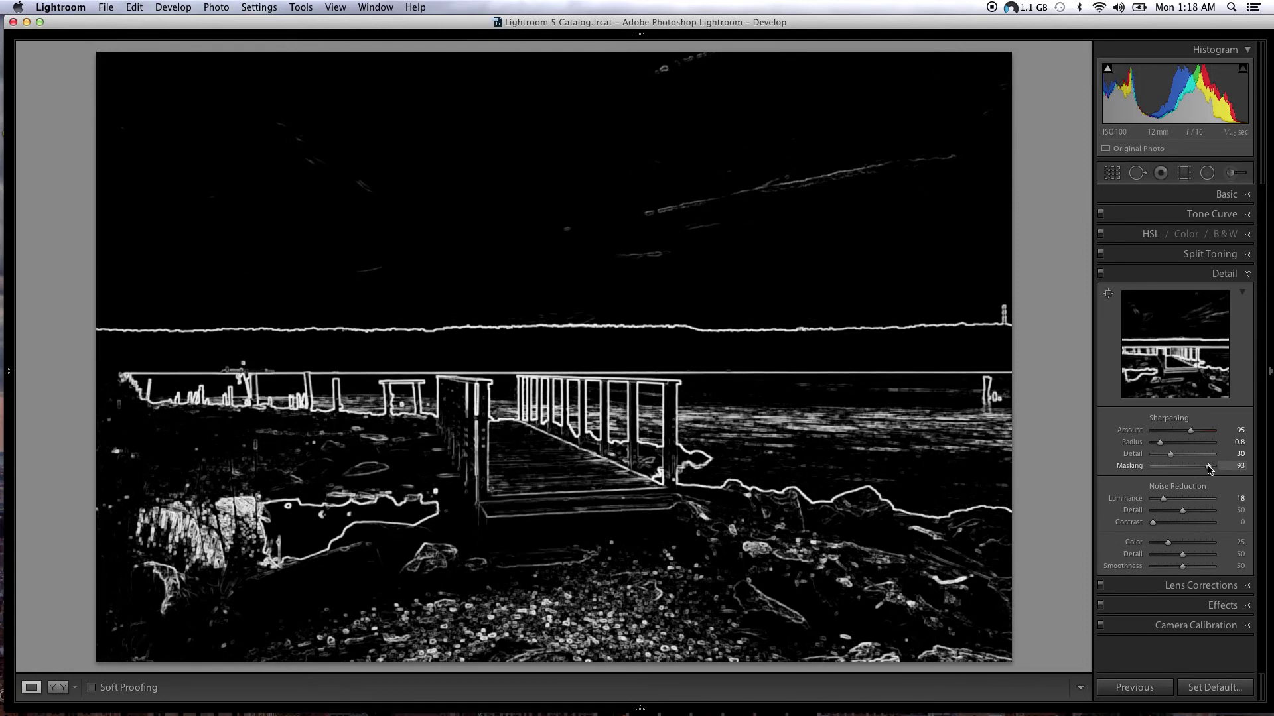
left_click_drag(1209, 469, 1214, 469)
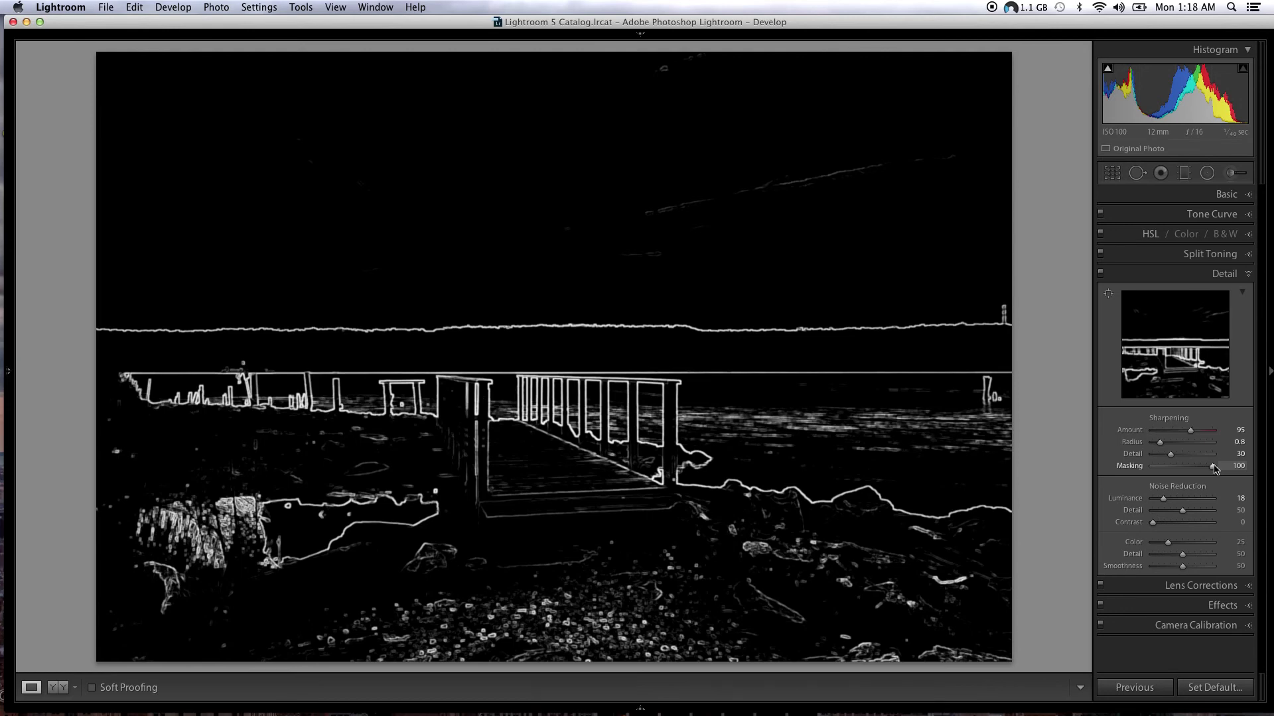
left_click_drag(1213, 469, 1212, 468)
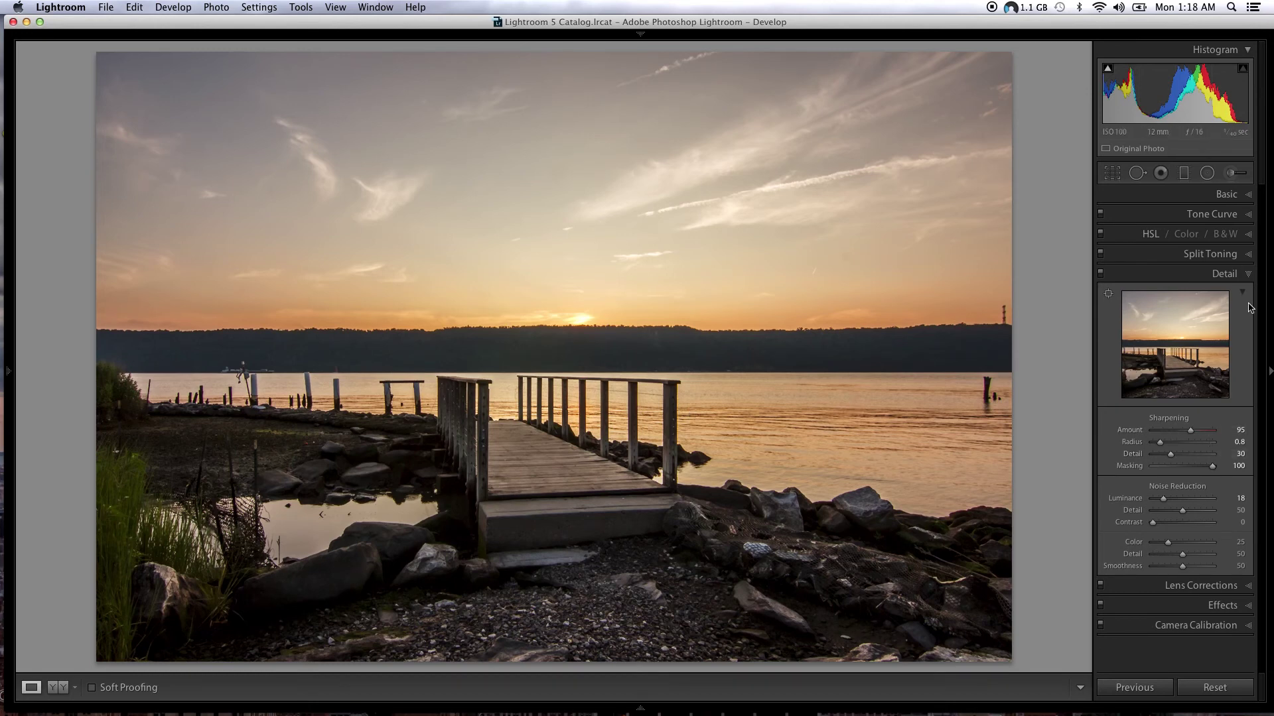
left_click(1249, 274)
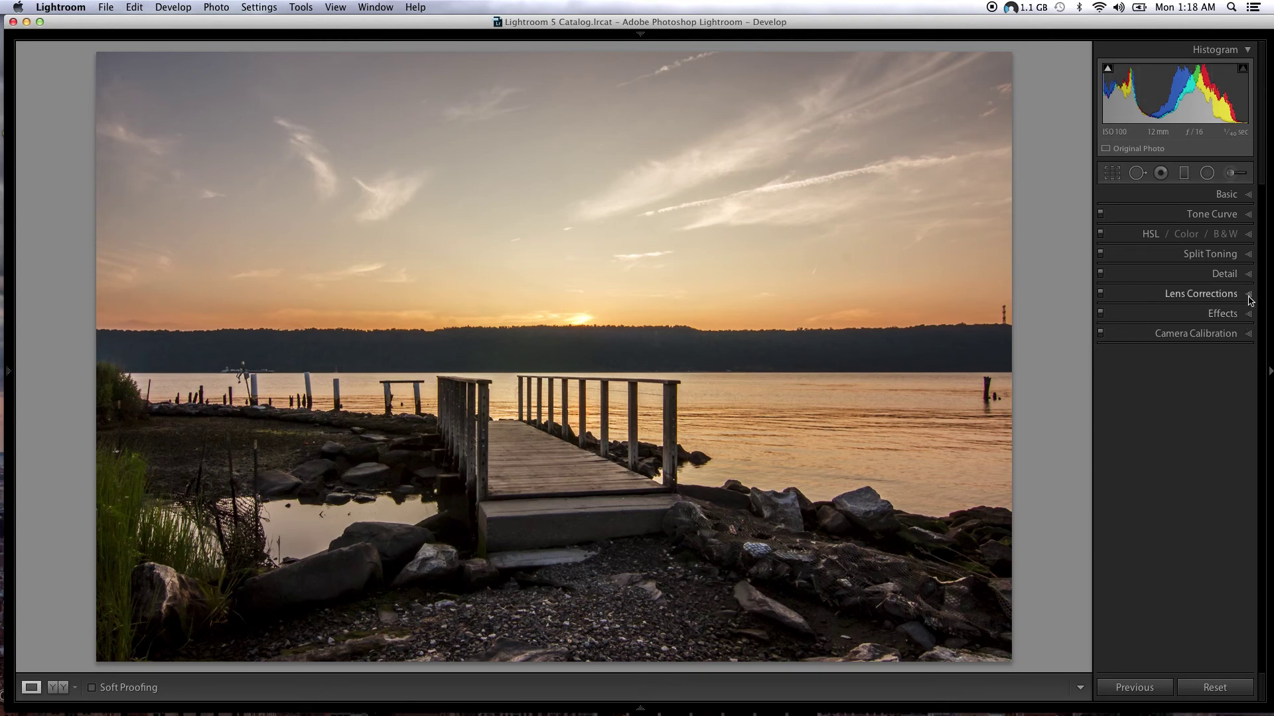
- Enable Profile Corrections and Remove Chromatic Aberration for the photo
left_click(1250, 296)
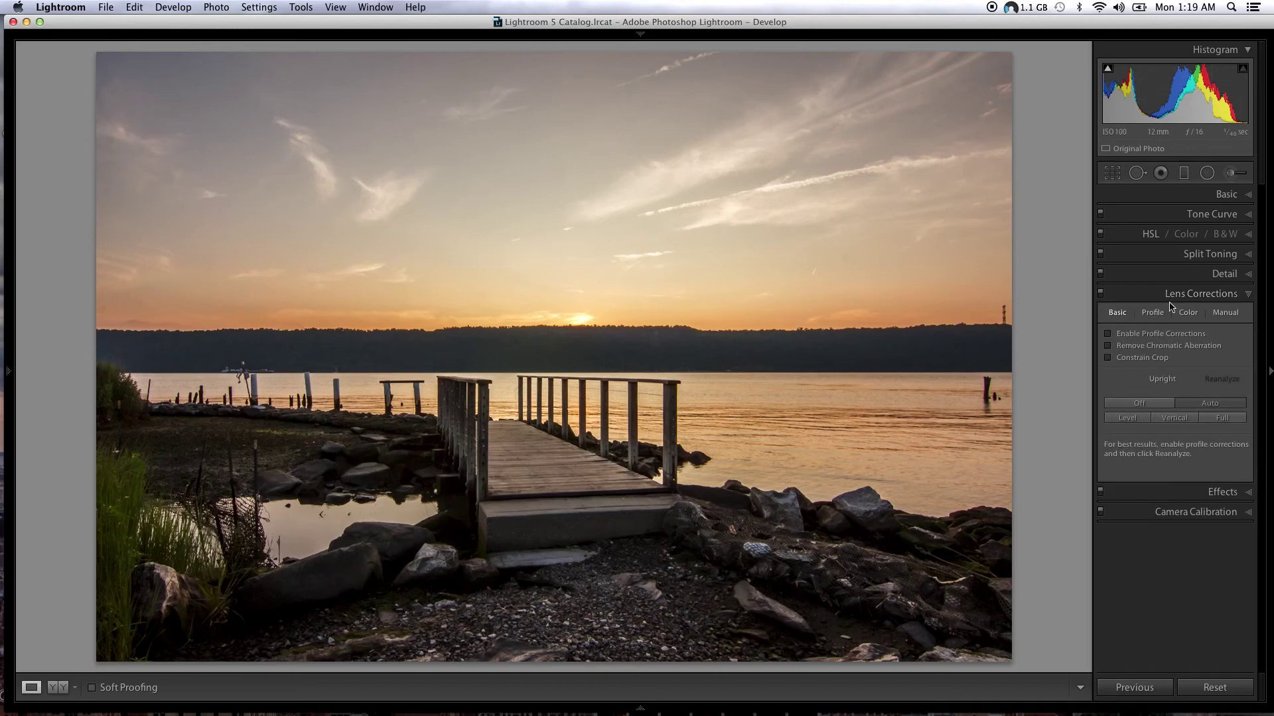
left_click(1108, 333)
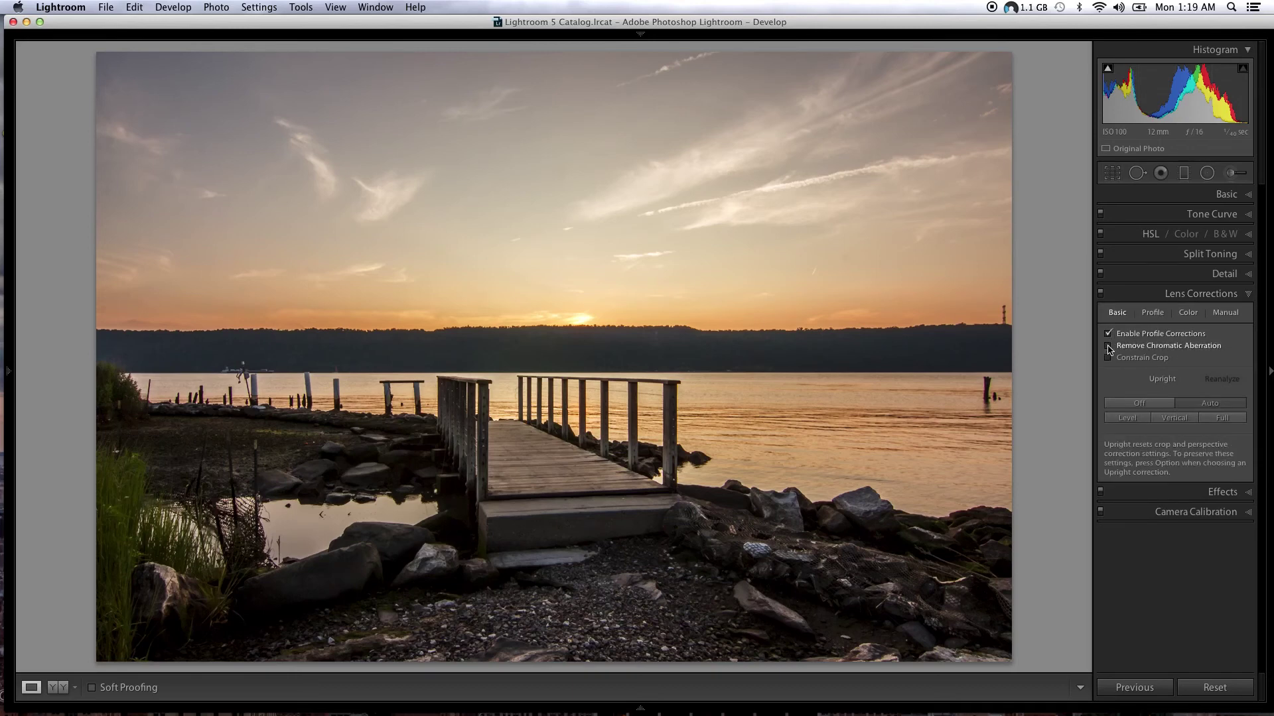
left_click(1107, 346)
- Apply the Tokina lens profile and check that the model is the AT-X 116 PRO DX 11-16mm F2.8
left_click(1146, 314)
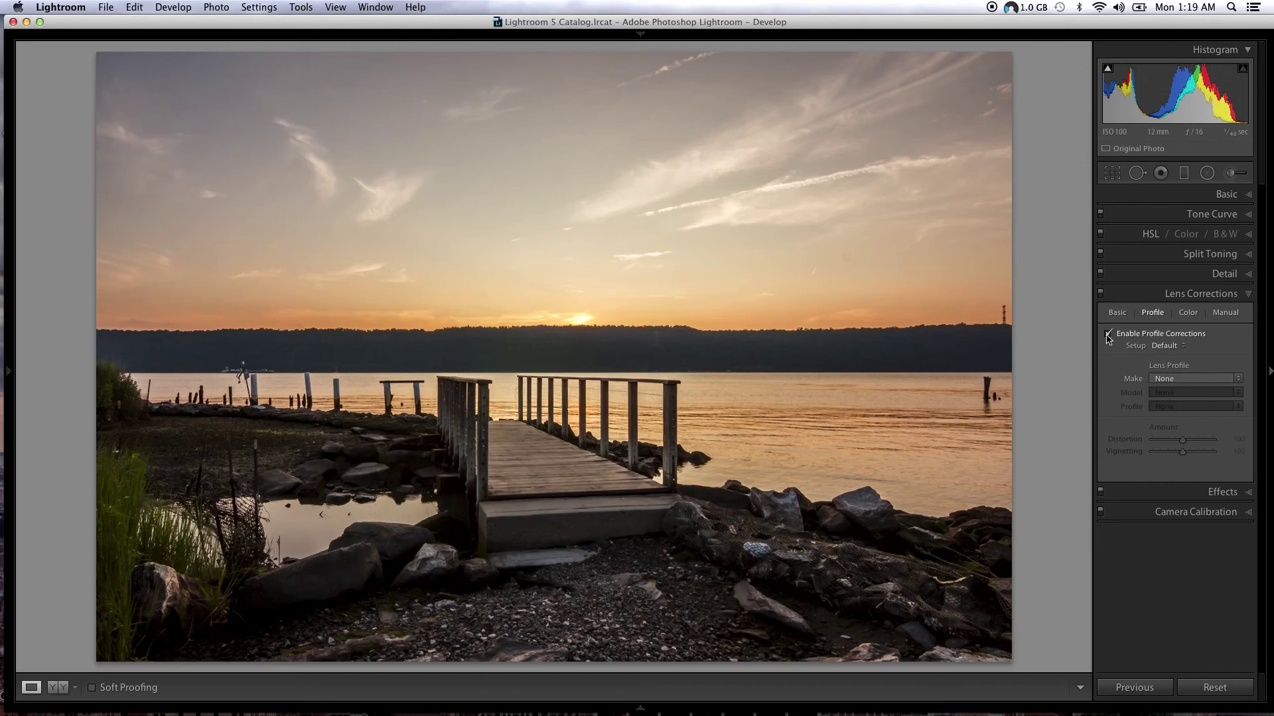
left_click(1199, 378)
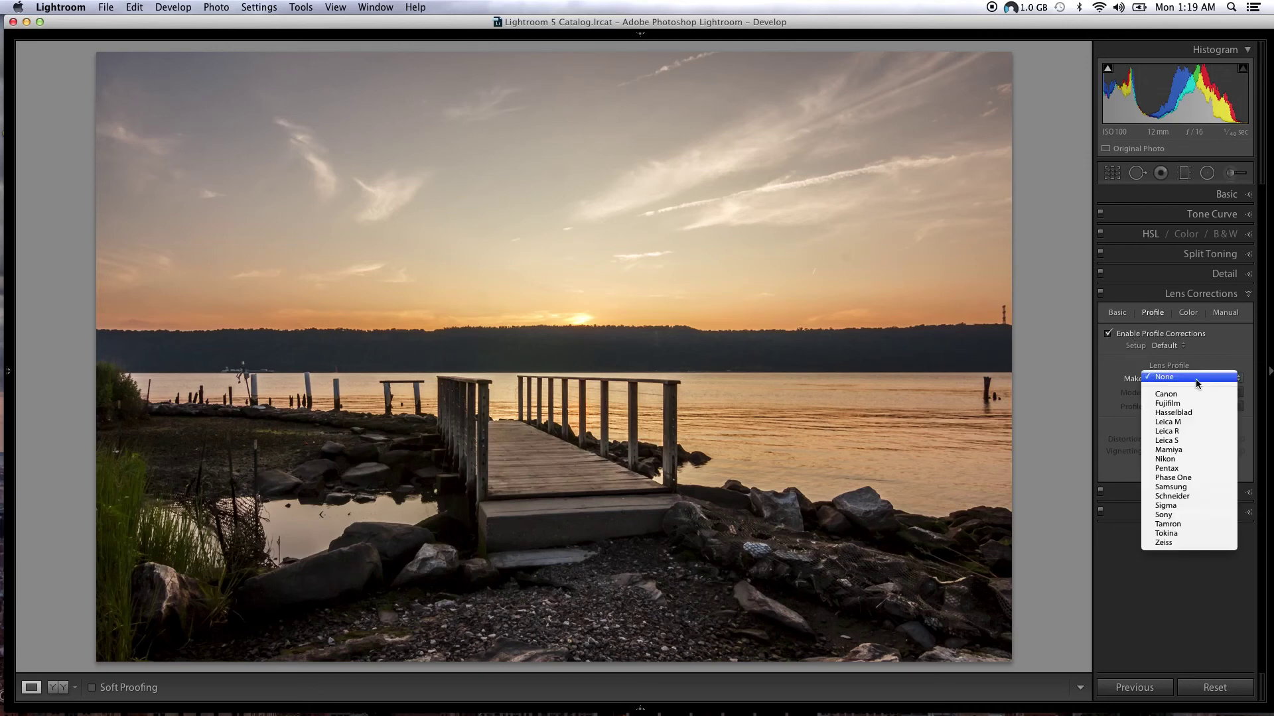
left_click(1184, 533)
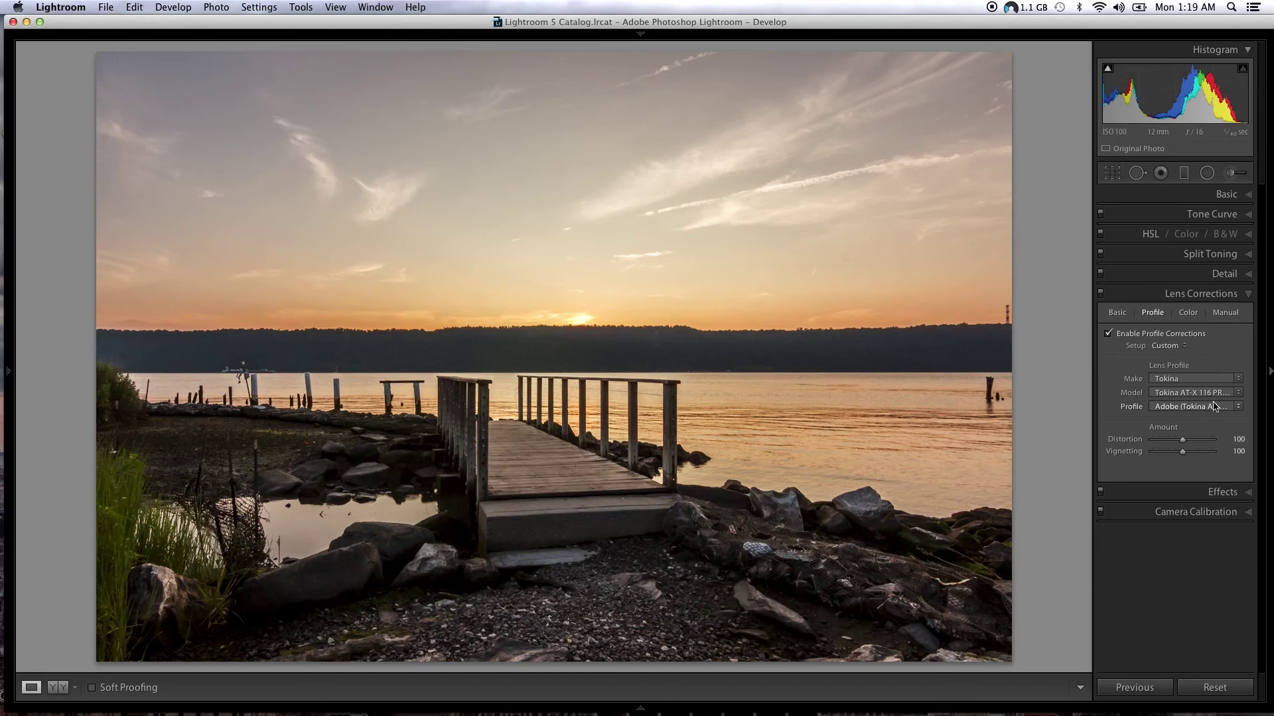
left_click(1198, 394)
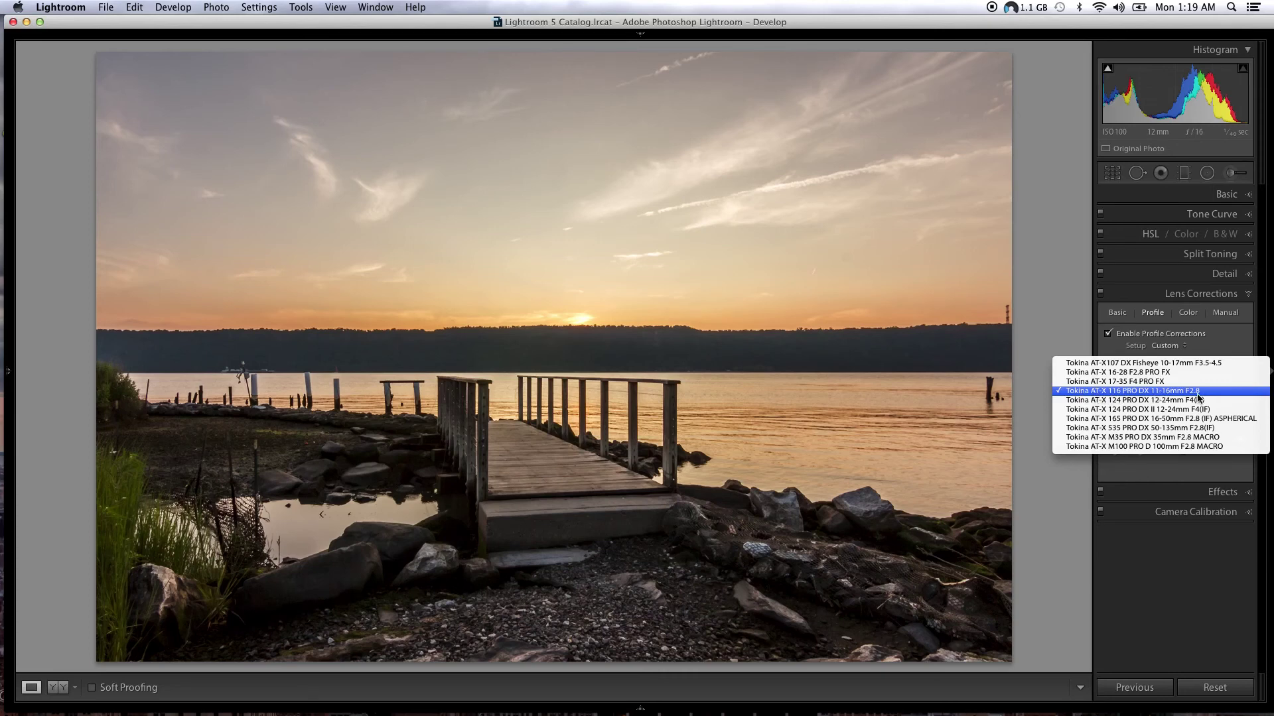
left_click(1203, 542)
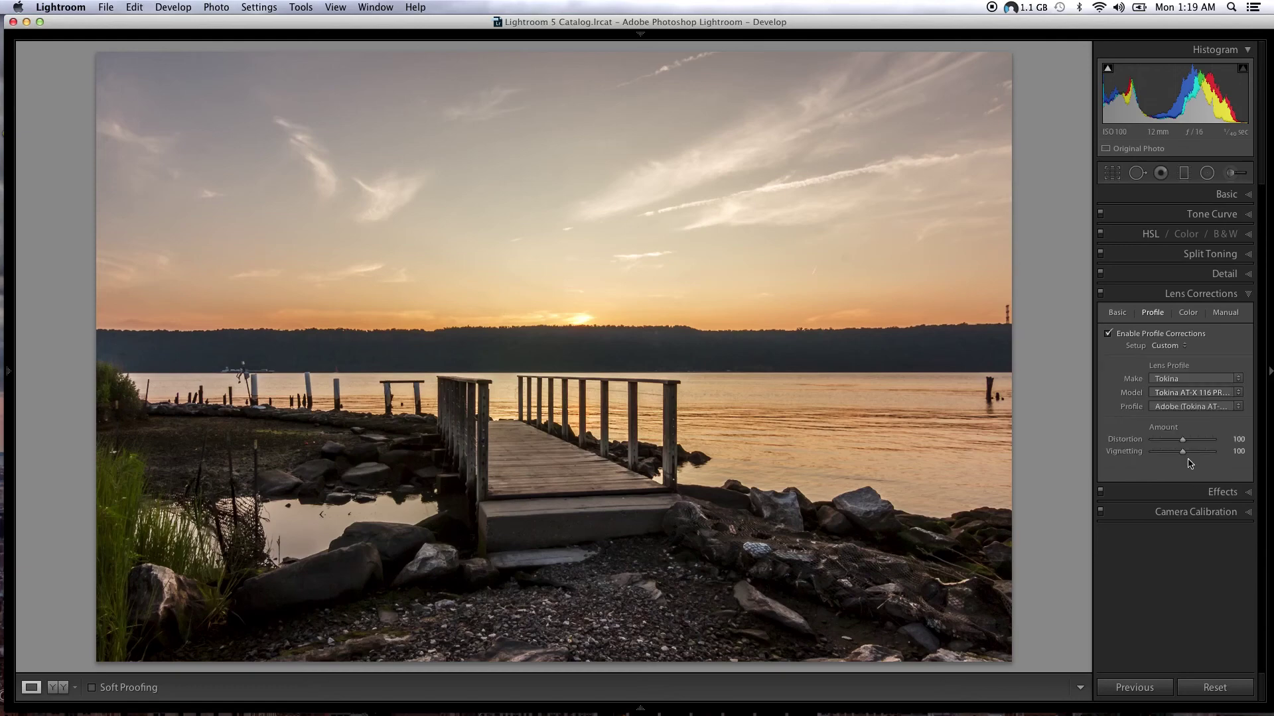
left_click(1117, 312)
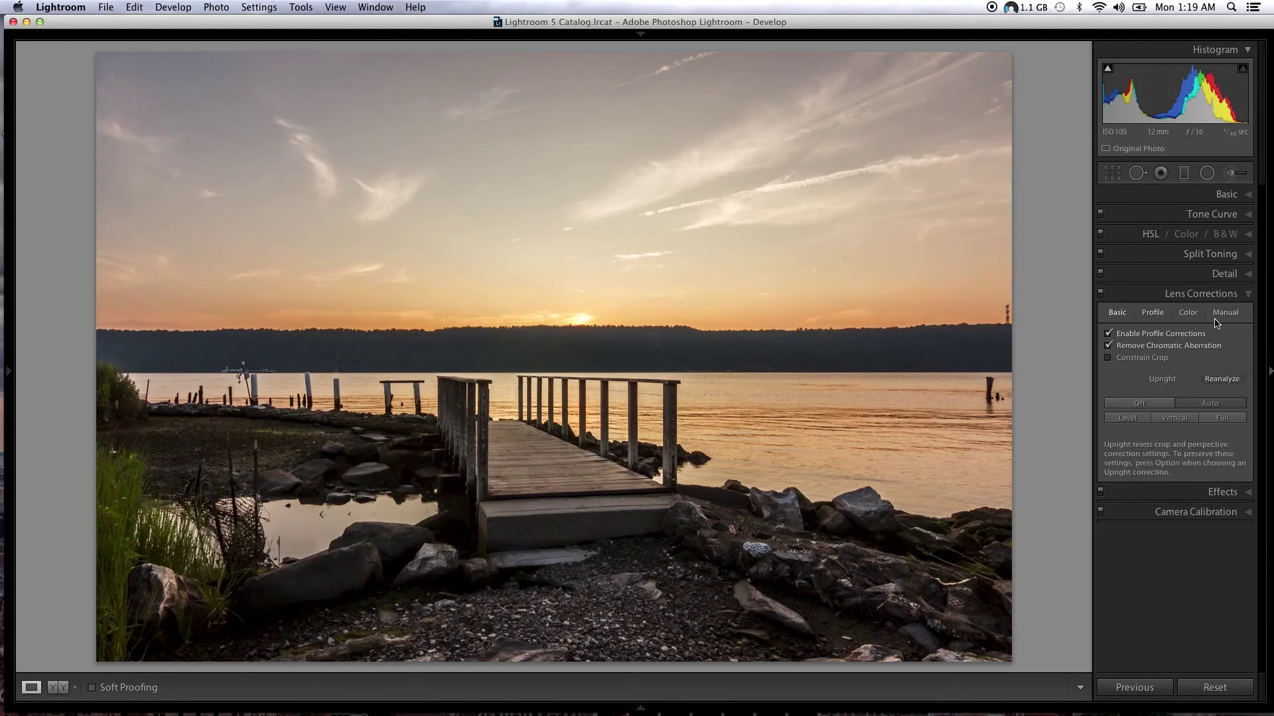
left_click(1249, 295)
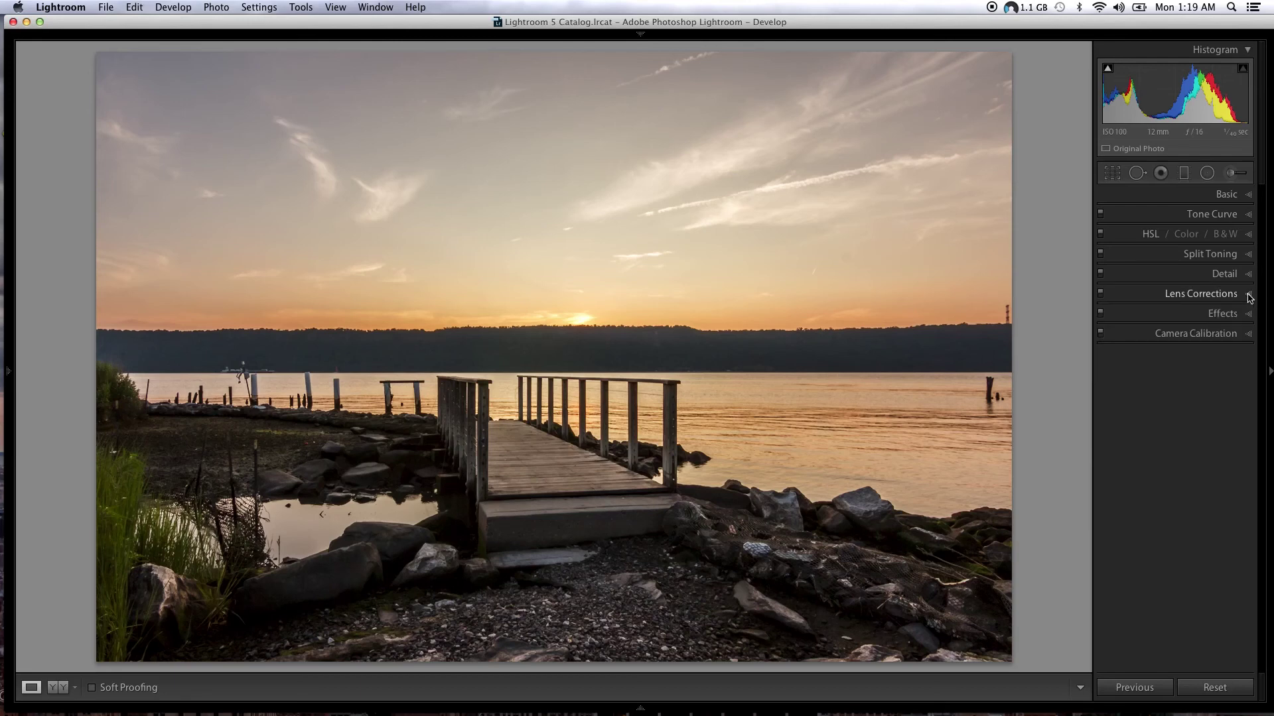
- Add a Highlight Priority post-crop vignette, trying several strengths and finishing with an Amount of -10
left_click(1249, 315)
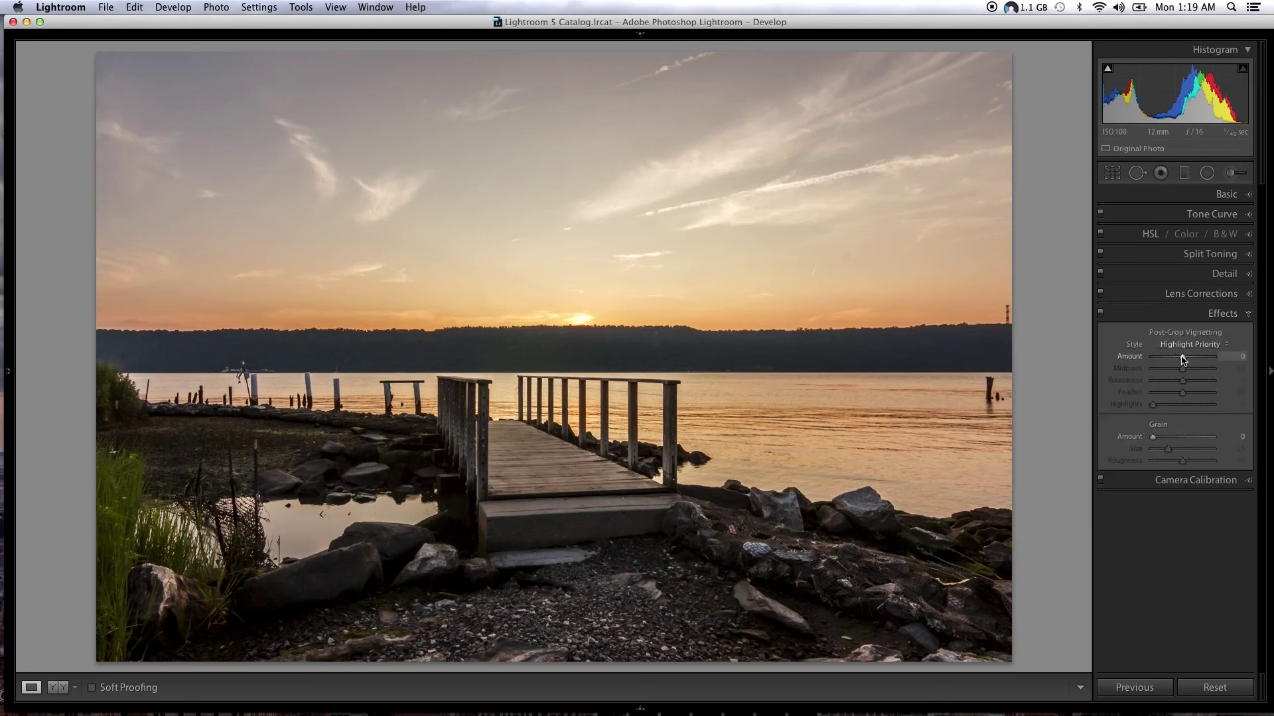
left_click_drag(1183, 359, 1181, 360)
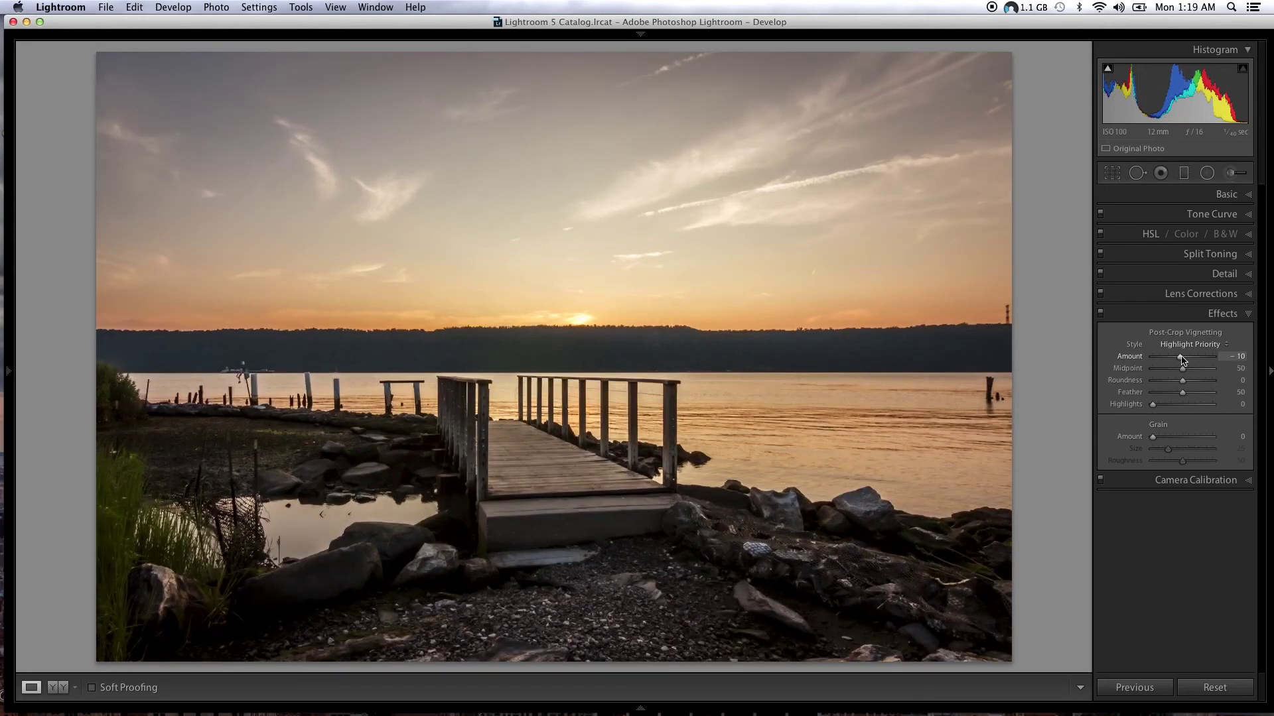
left_click_drag(1181, 358, 1183, 360)
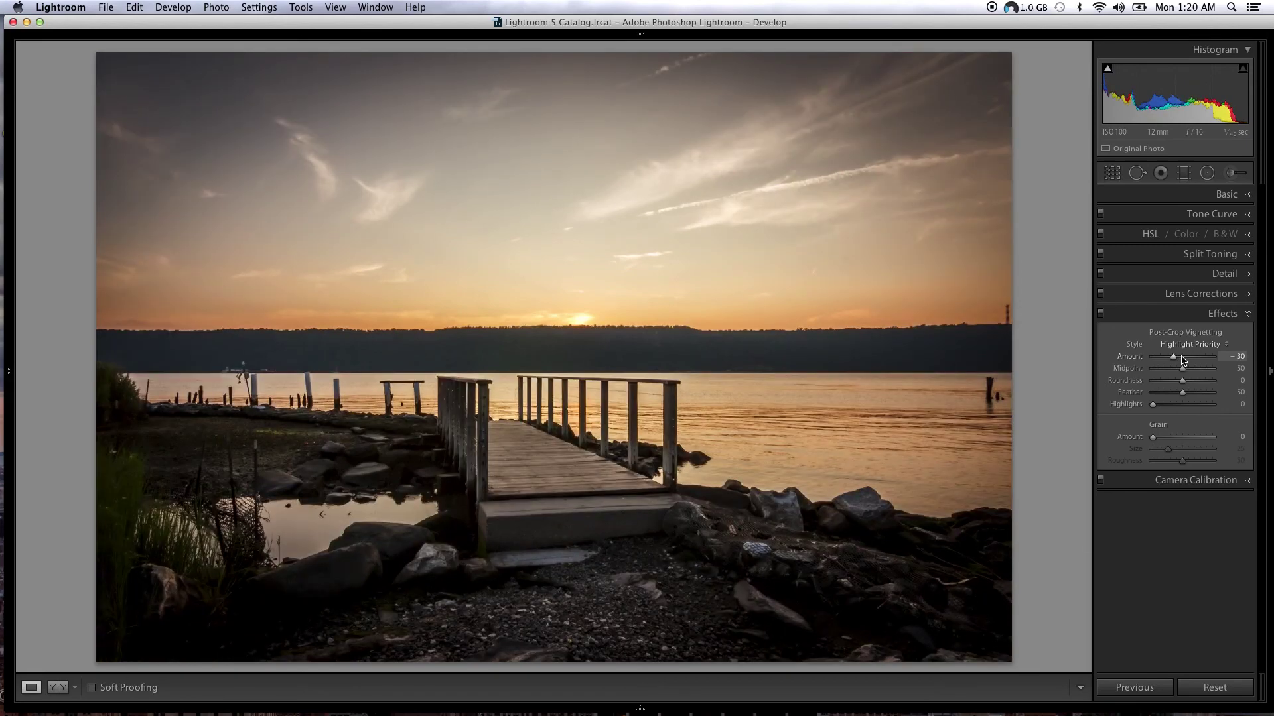
key("Up")
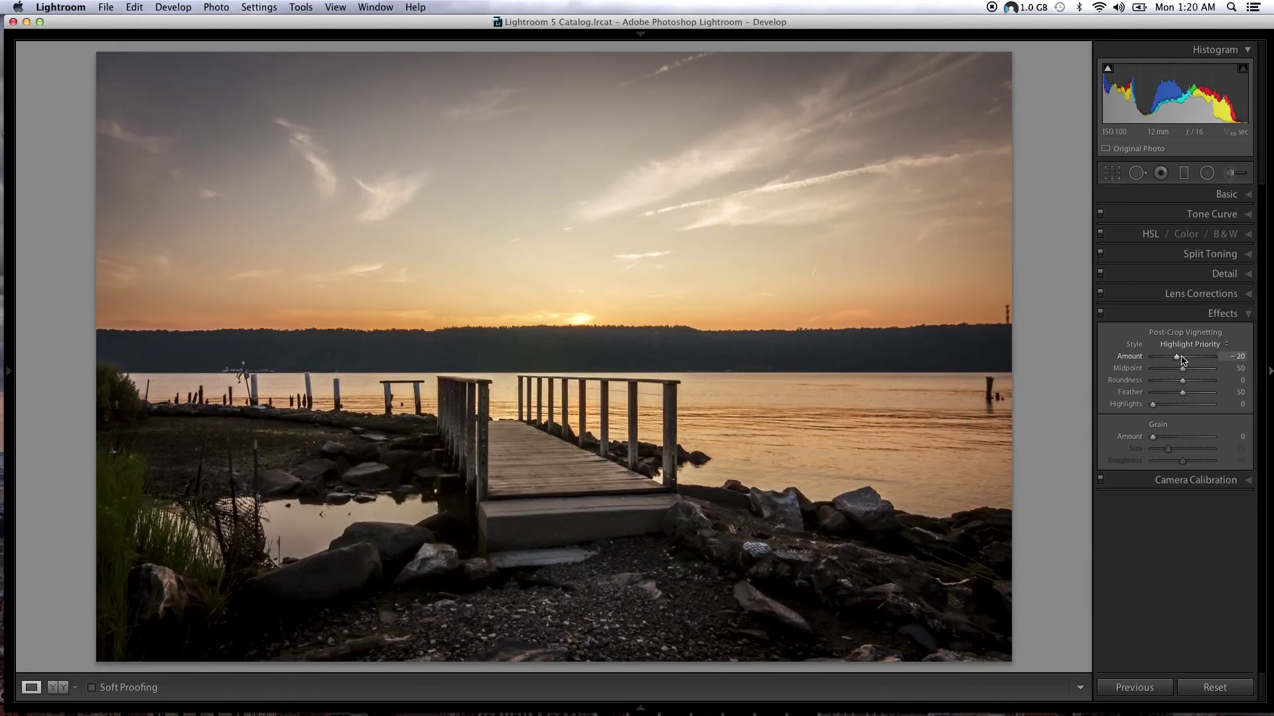
key("Up")
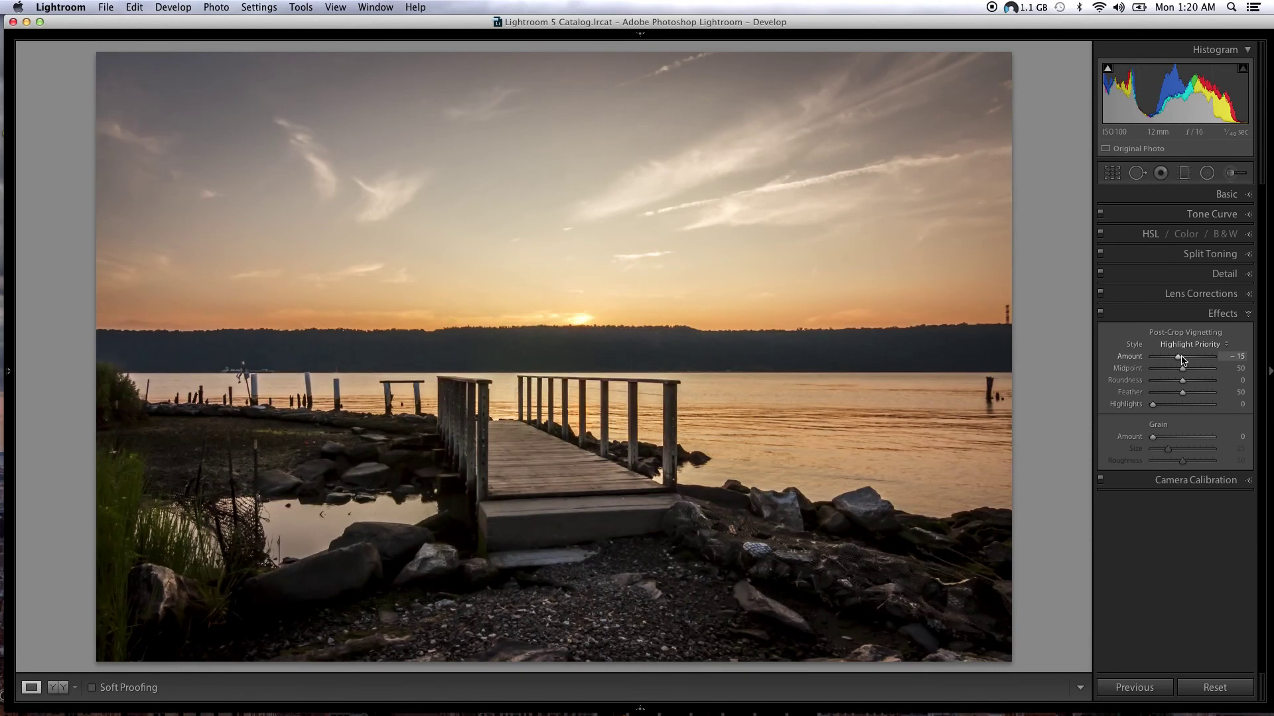
key("Up")
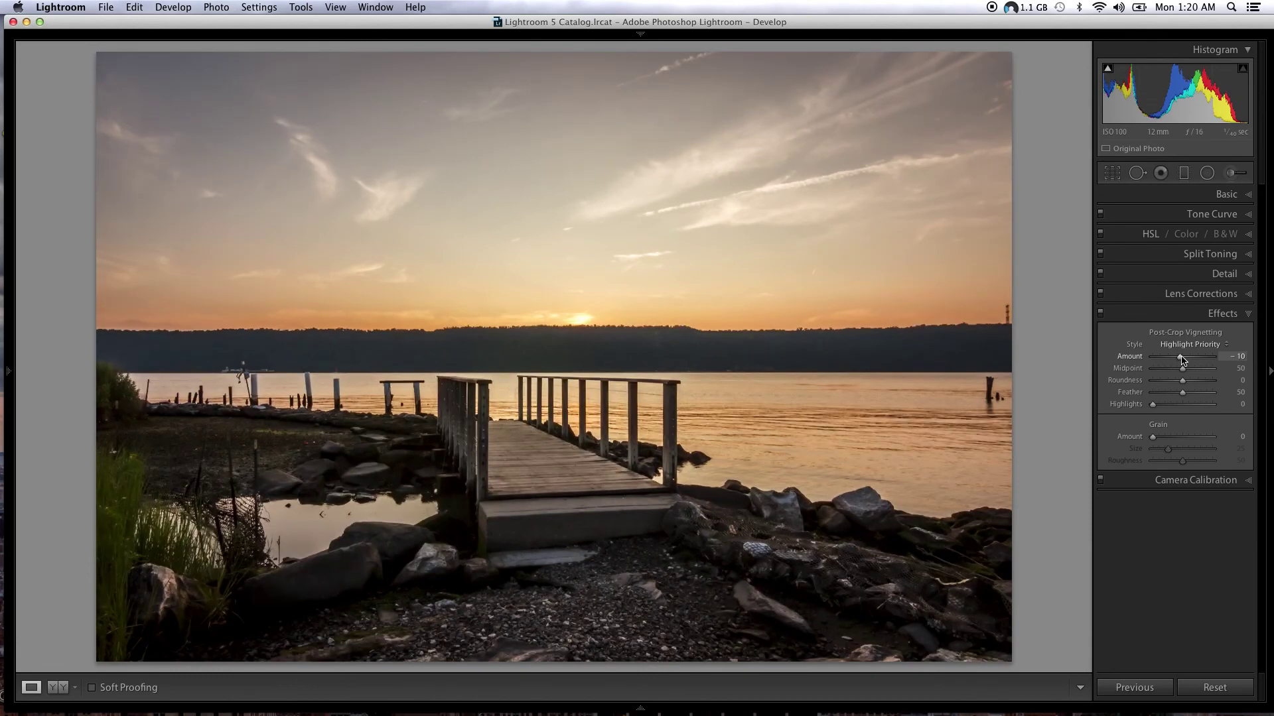
left_click(1249, 316)
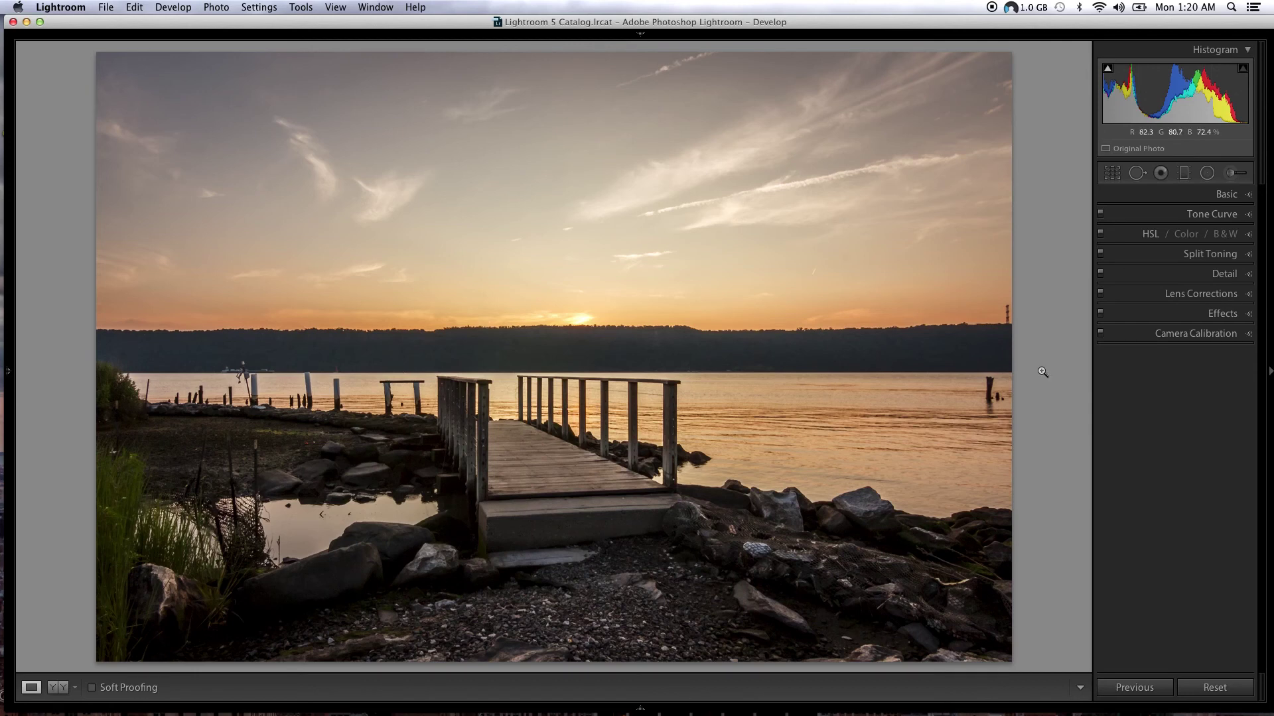
left_click(1249, 197)
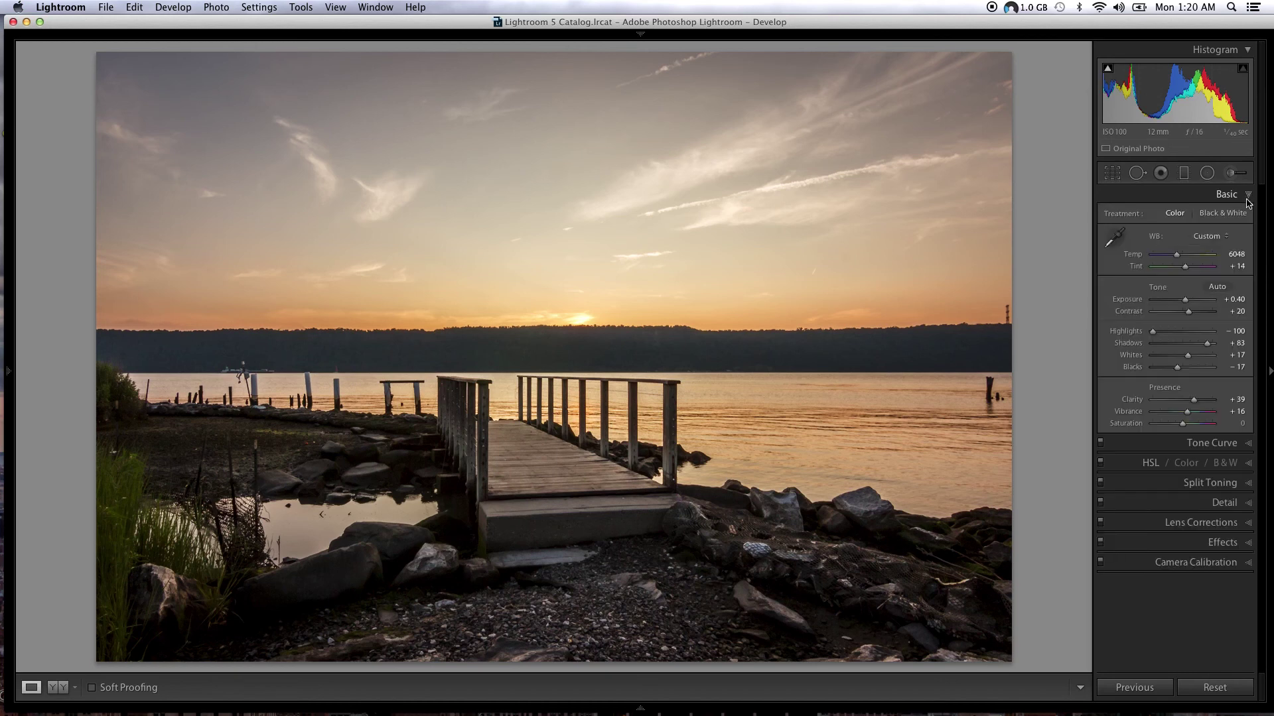
left_click(1247, 196)
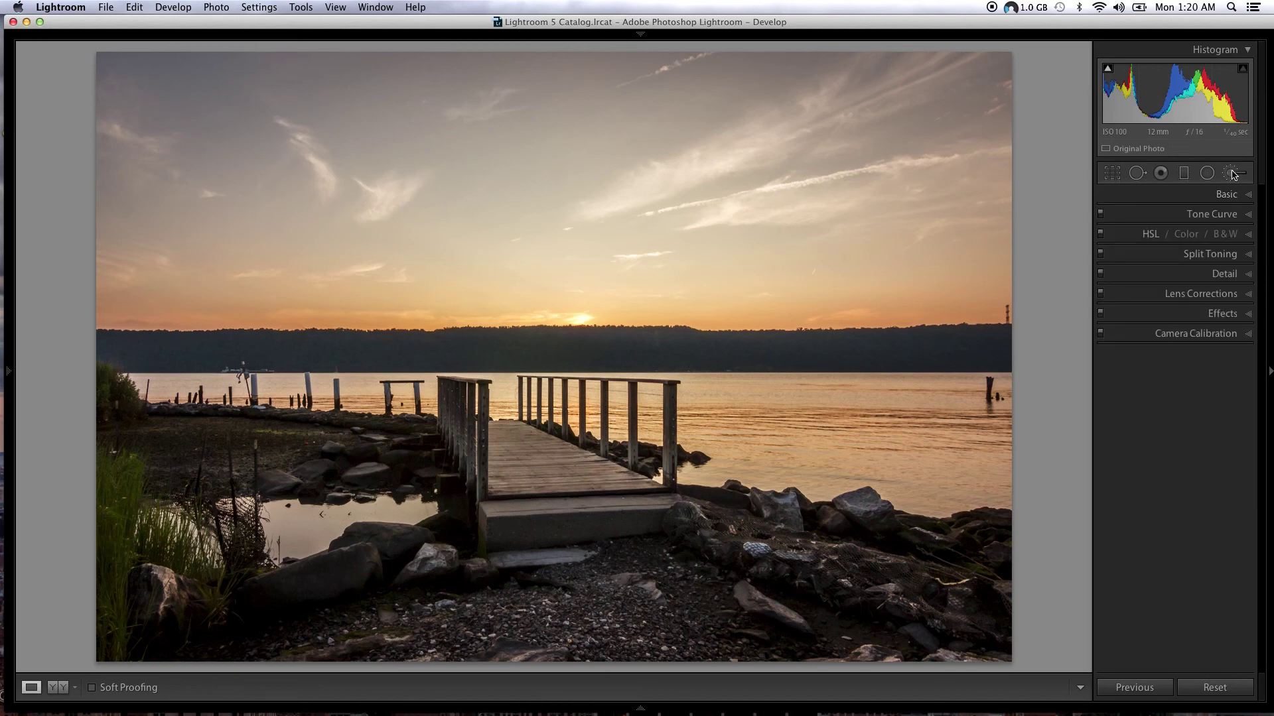
- Set up a new Adjustment Brush with its effect values reset, Exposure at 0.85 and brush size at 3.0
left_click(1232, 173)
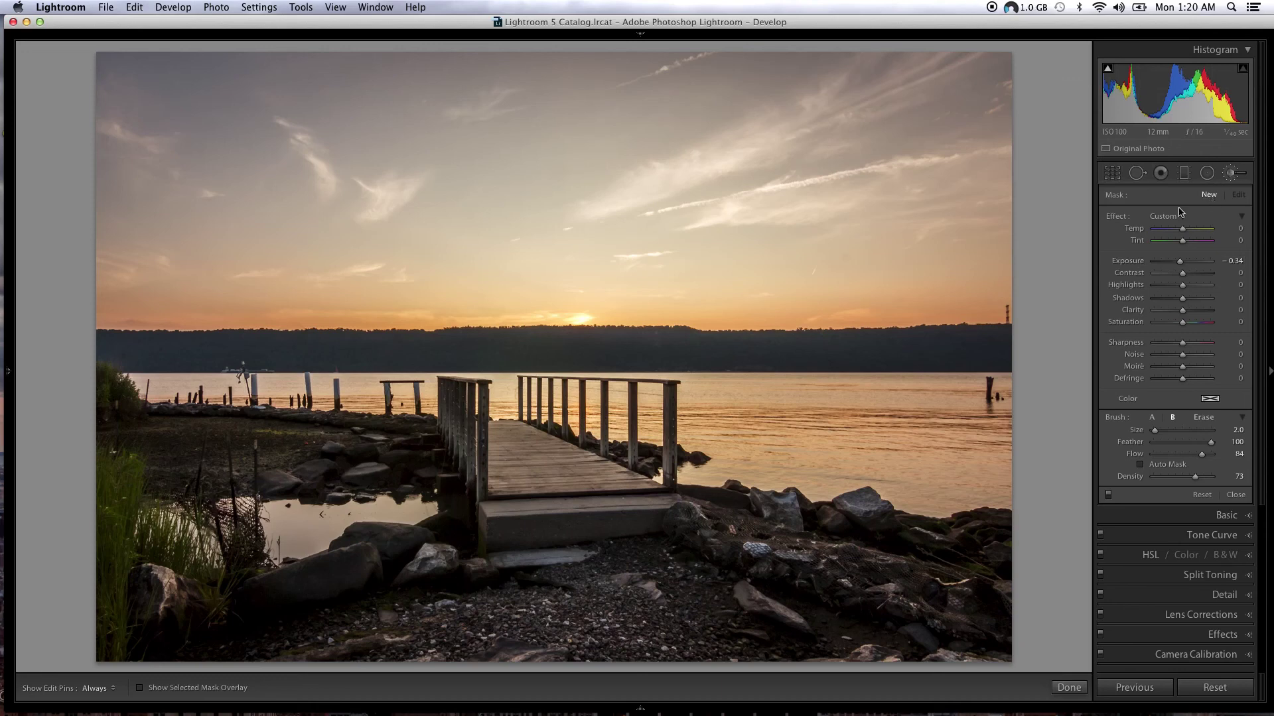
double_click(1117, 217)
left_click_drag(1184, 264, 1188, 263)
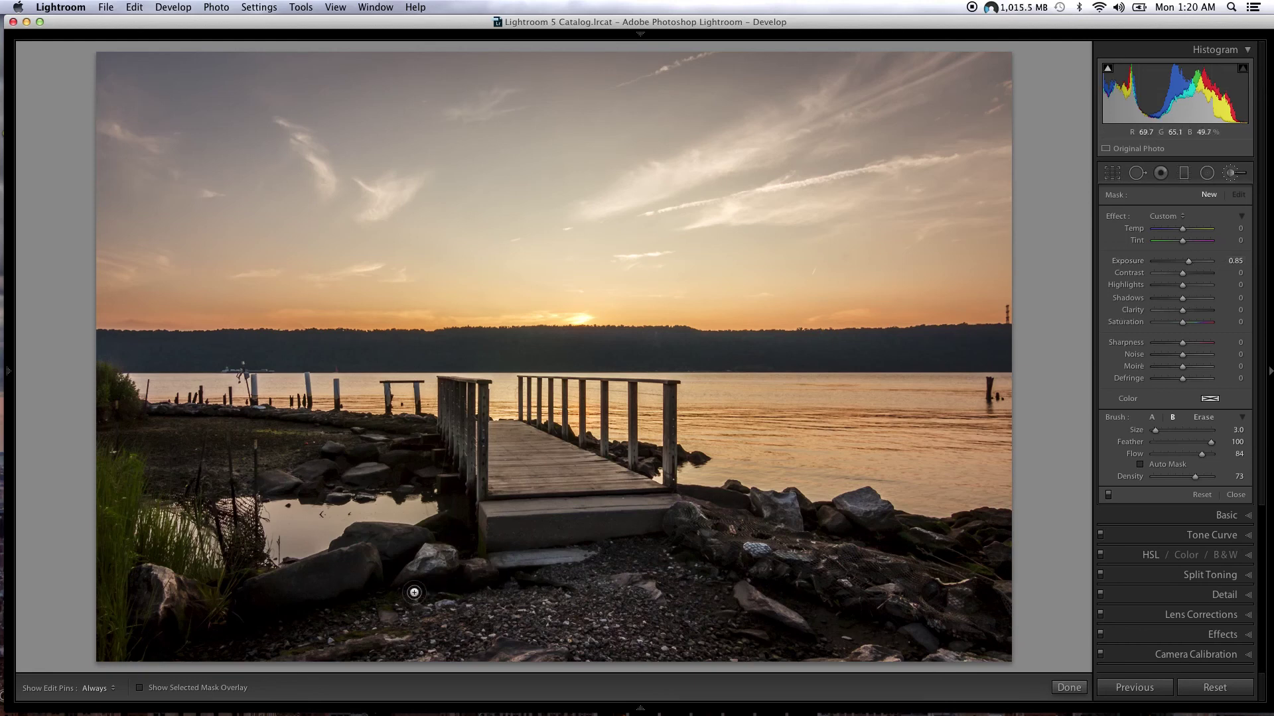
- Enlarge the adjustment brush to size 5.0 and brighten the dark rocks in the foreground beside the pool
key("bracketright")
key("h")
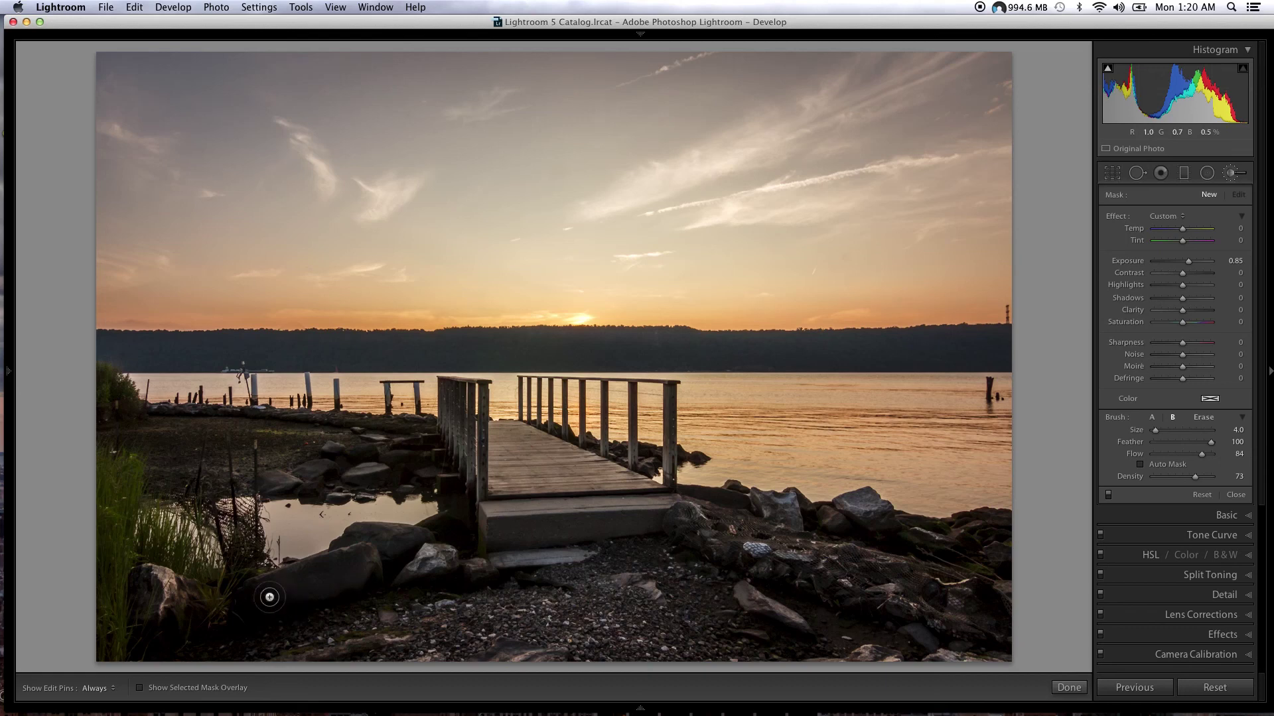
key("bracketright")
key("h")
left_click(371, 553)
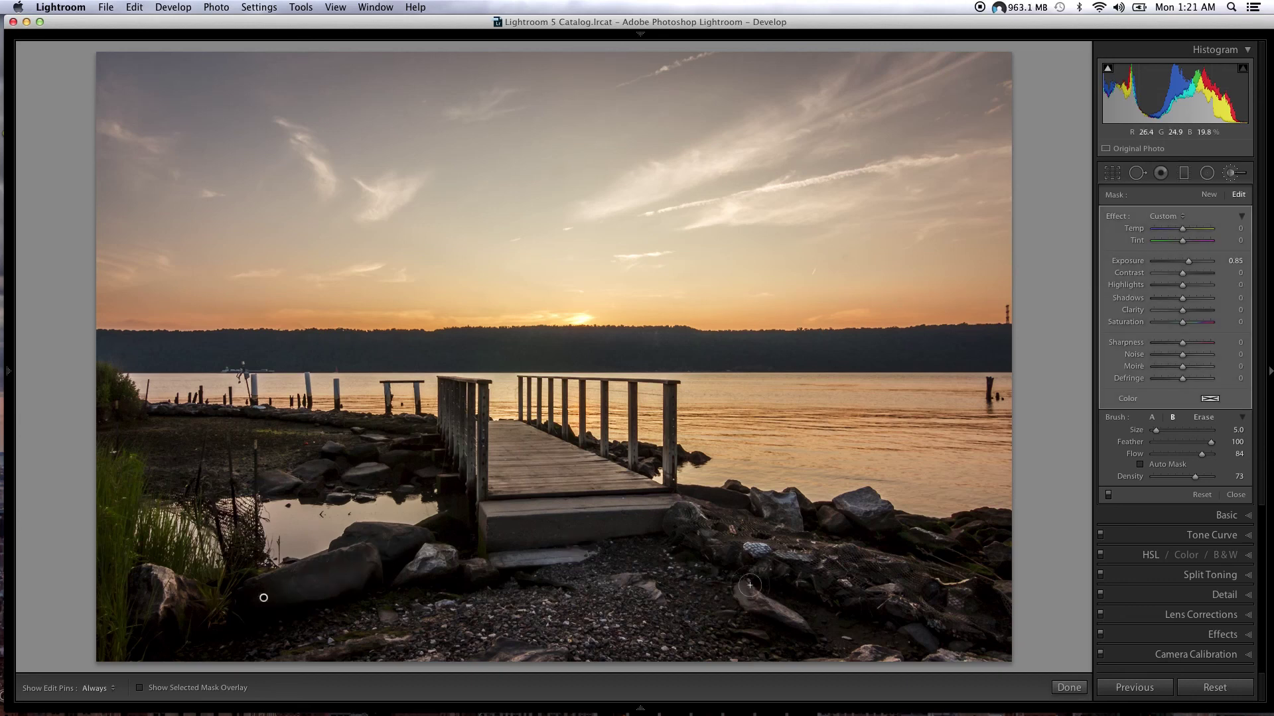
- Reduce the brush size to 3.0 and brighten the elongated flat rock to the right of the gravel path
key("bracketleft")
key("bracketleft")
key("h")
left_click_drag(751, 602, 785, 620)
key("h")
key("bracketleft")
key("bracketleft")
key("h")
key("bracketright")
key("bracketright")
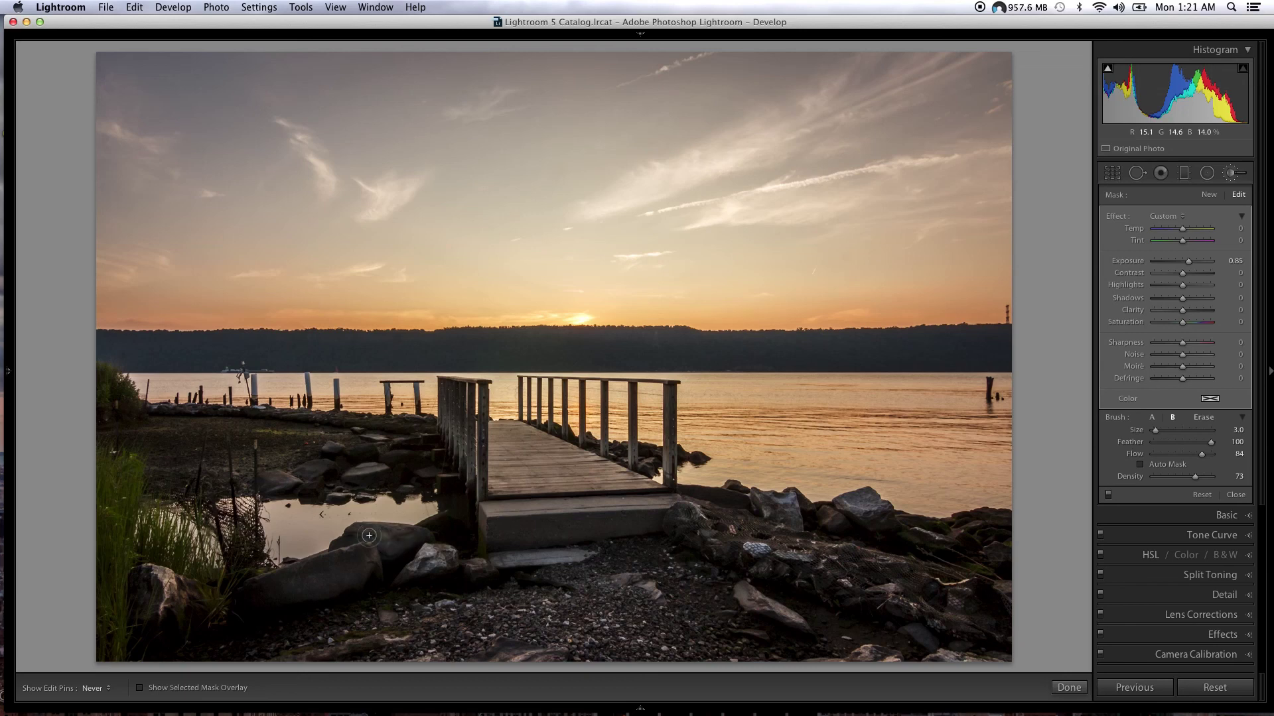
- Hide and show the edit pins to inspect the brushed rocks, leaving the pins set to Always
key("h")
key("h")
key("h")
key("h")
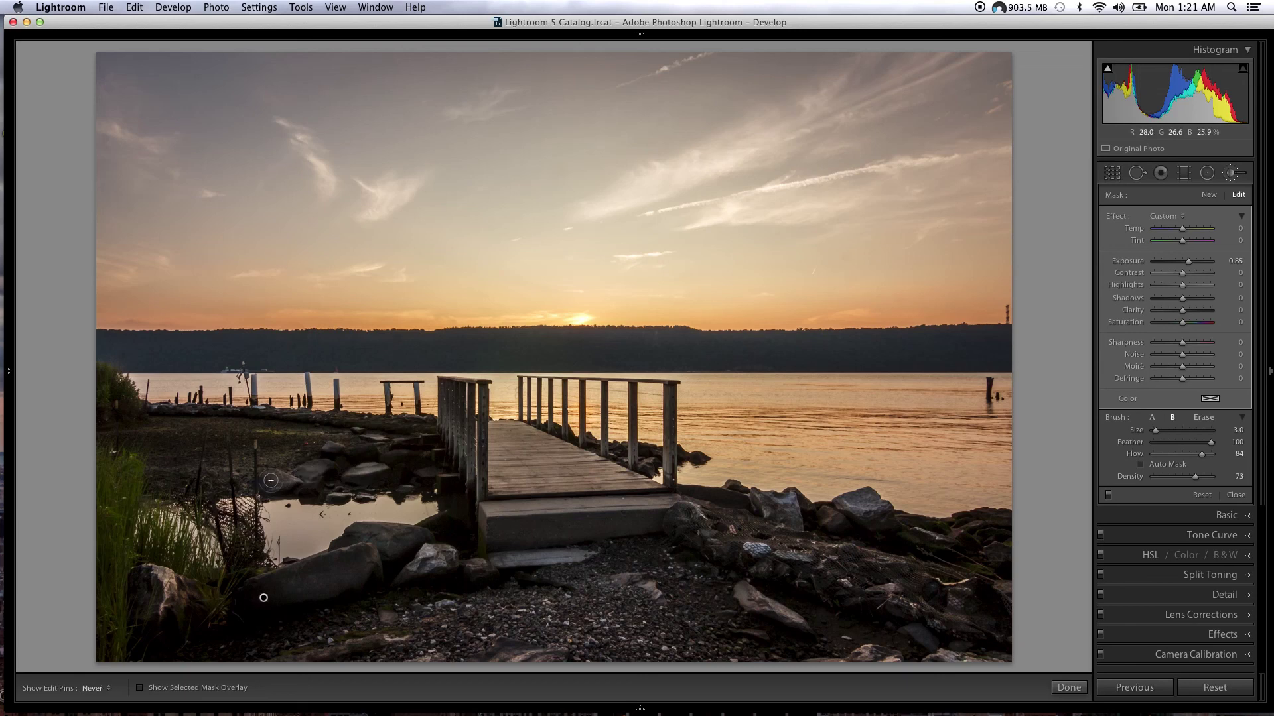
key("h")
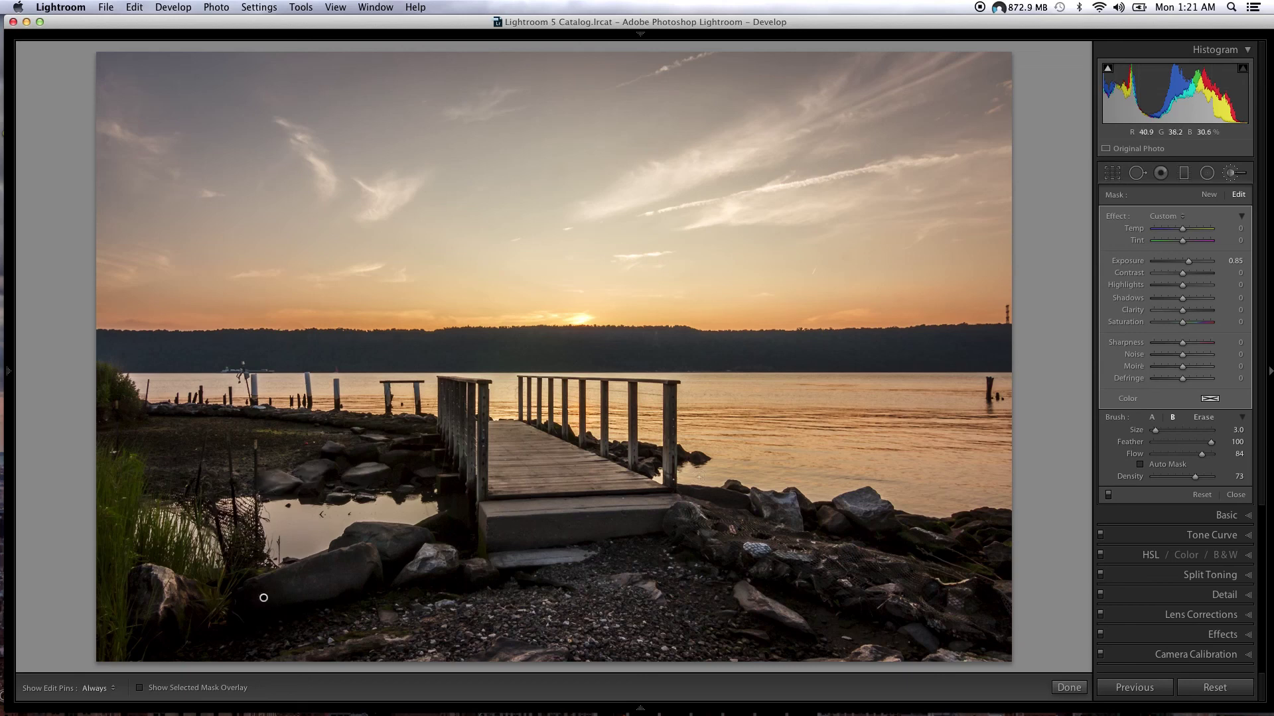
- Switch the brush adjustments off and on to compare their effect, and finish the Adjustment Brush editing
left_click(1108, 495)
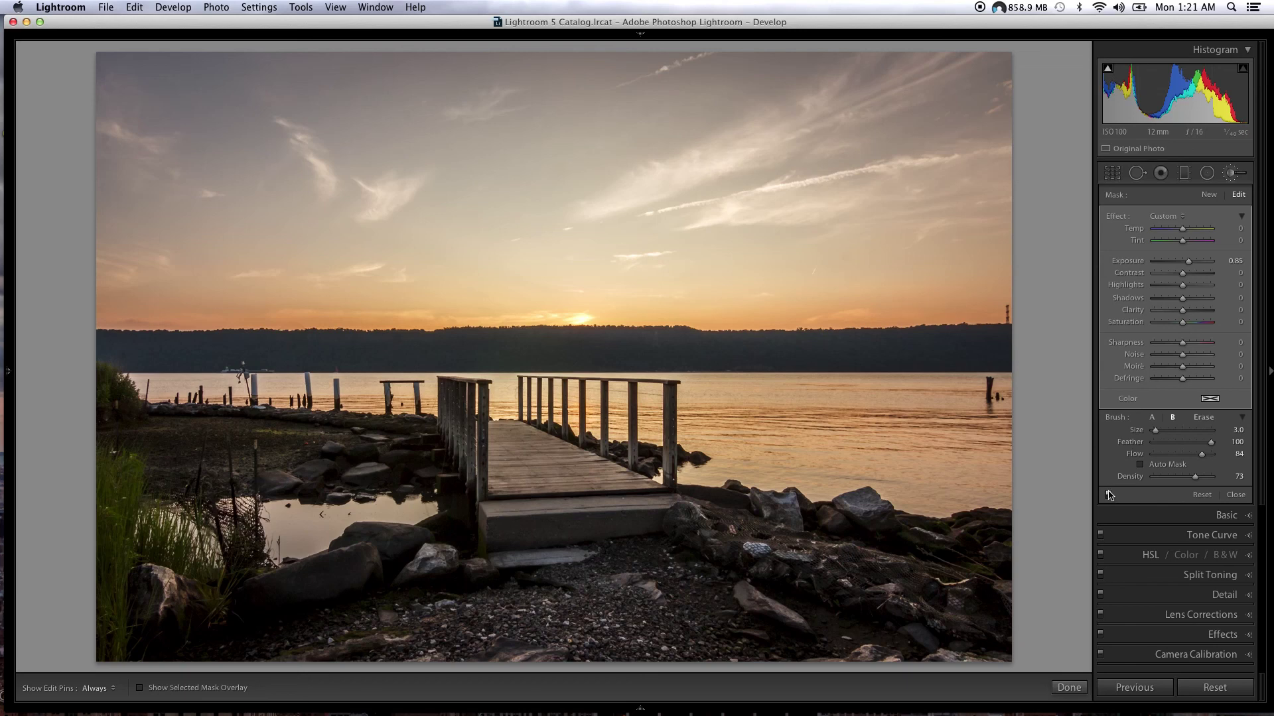
left_click(1108, 495)
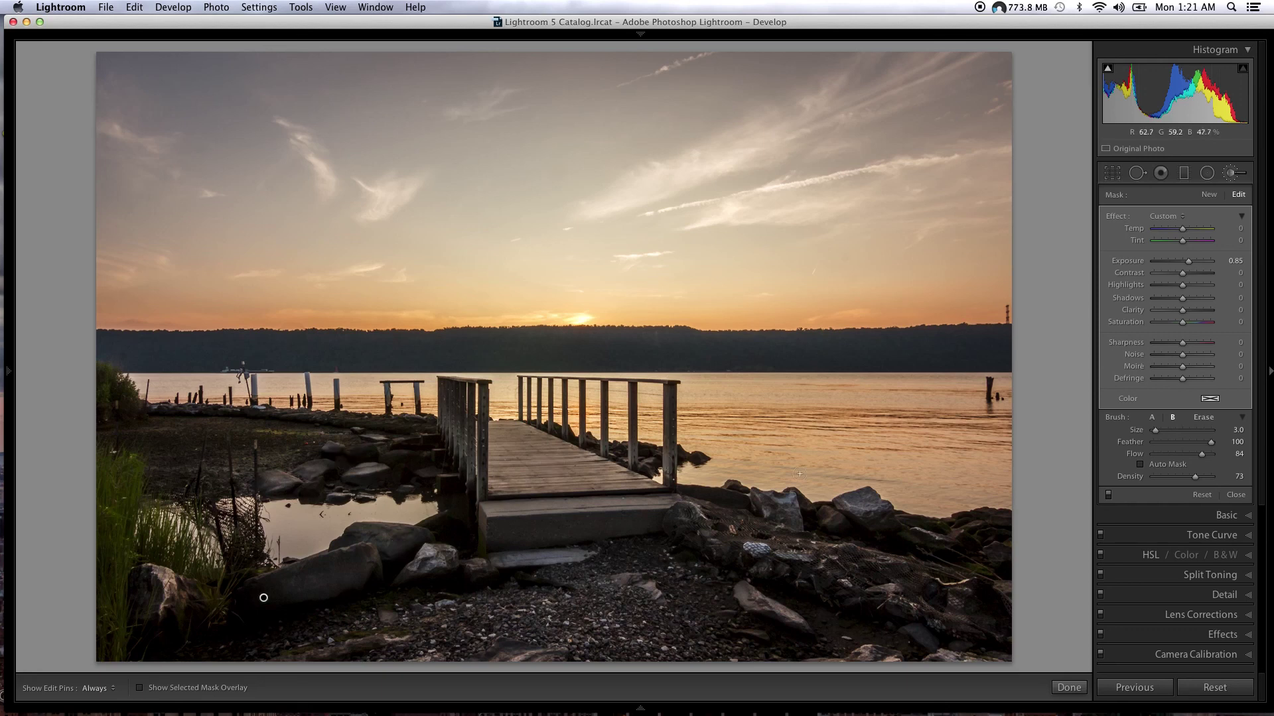
left_click(1069, 689)
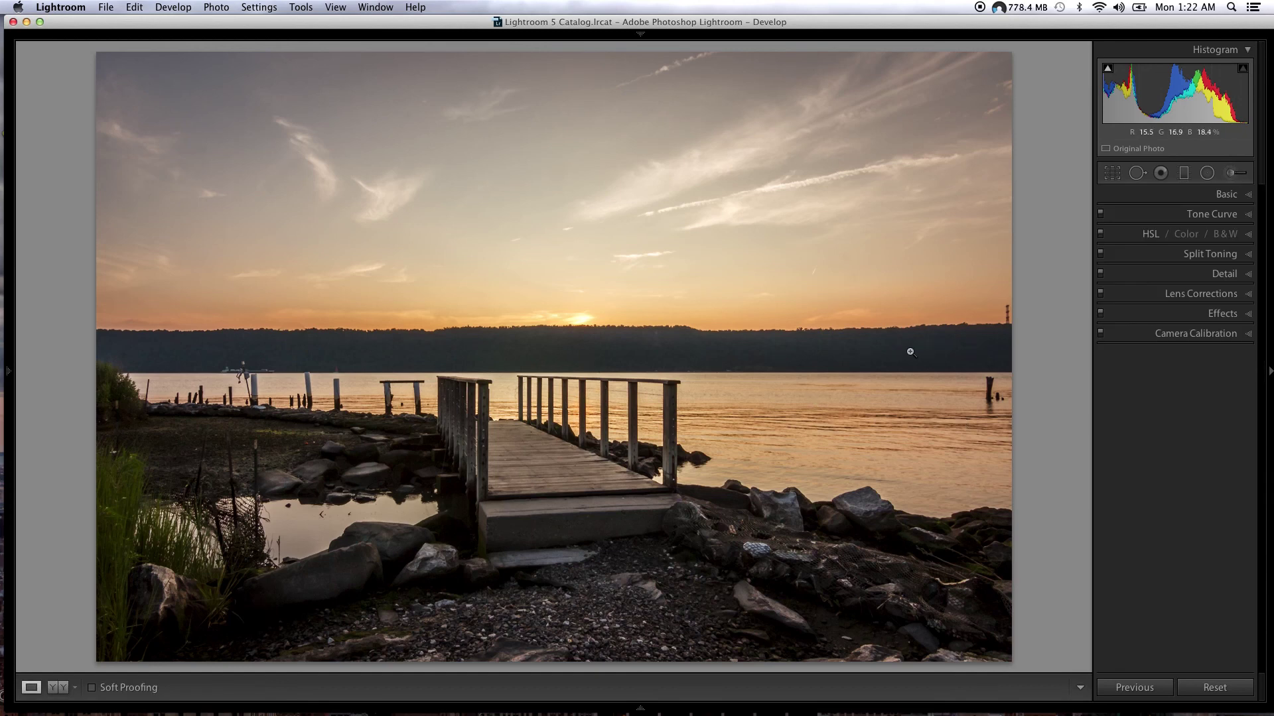
- Compare the finished edit with the original Before view of the photo and return to the edited version
key("backslash")
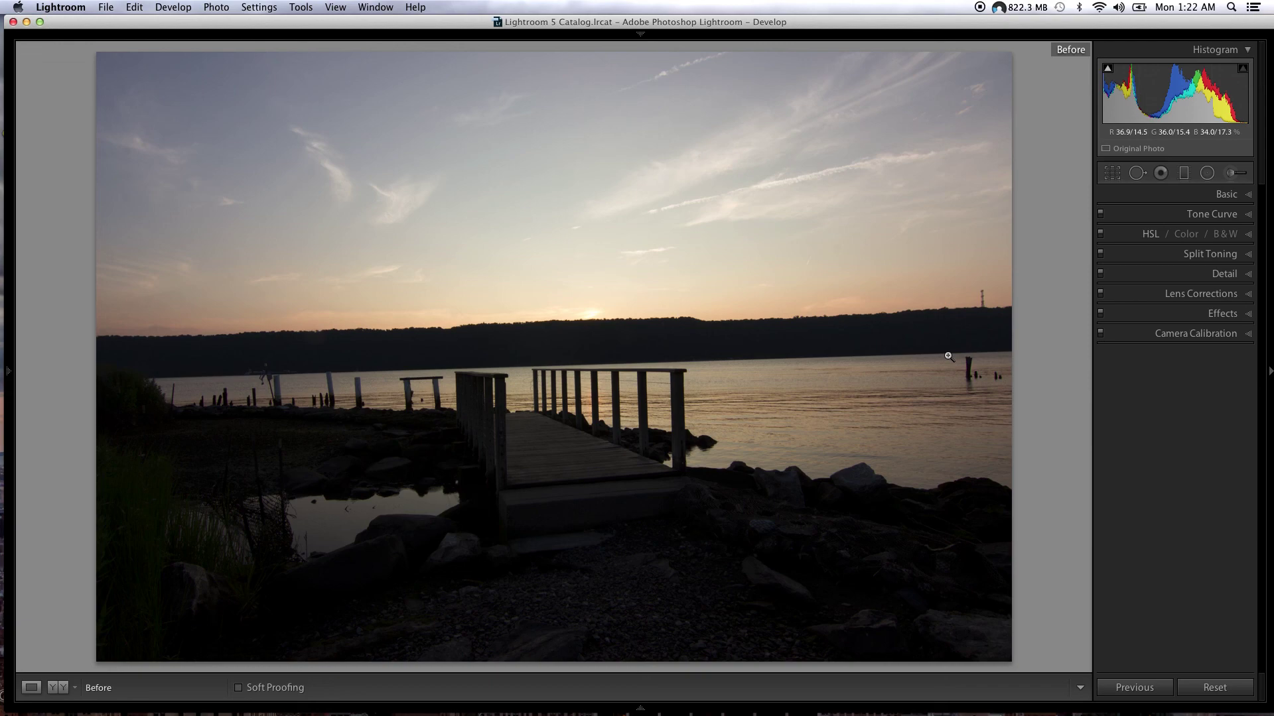
key("backslash")
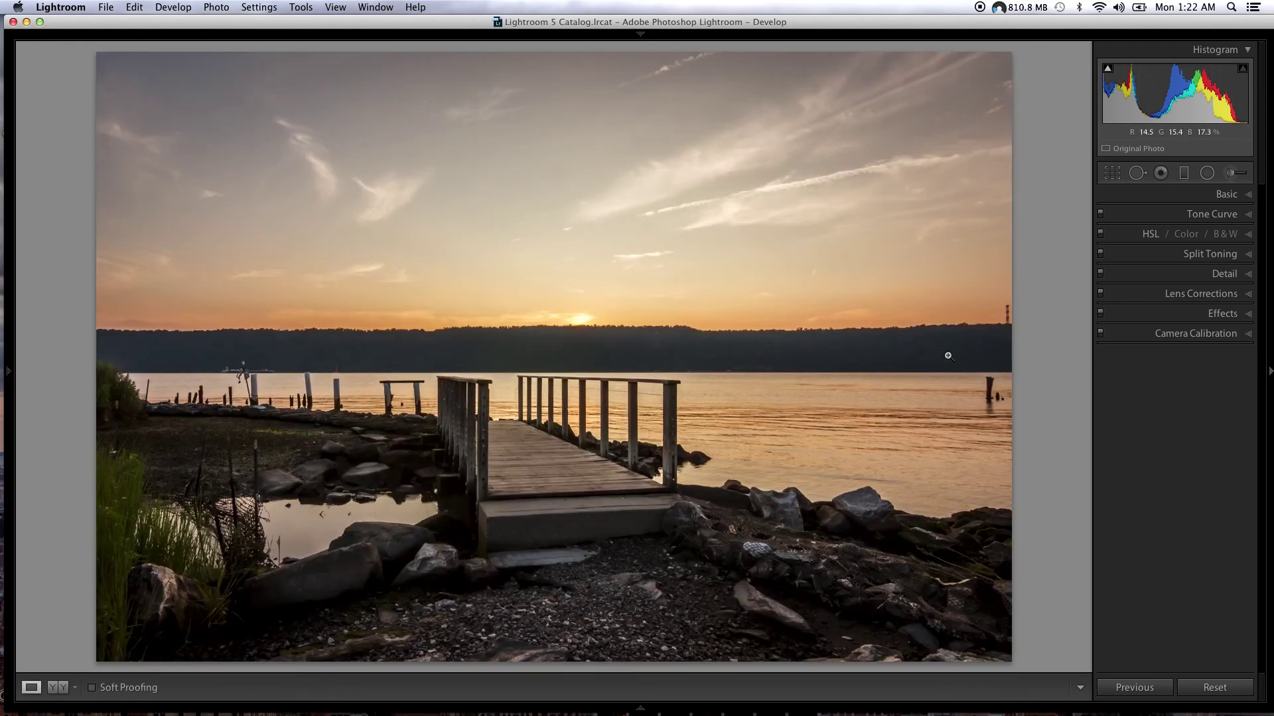